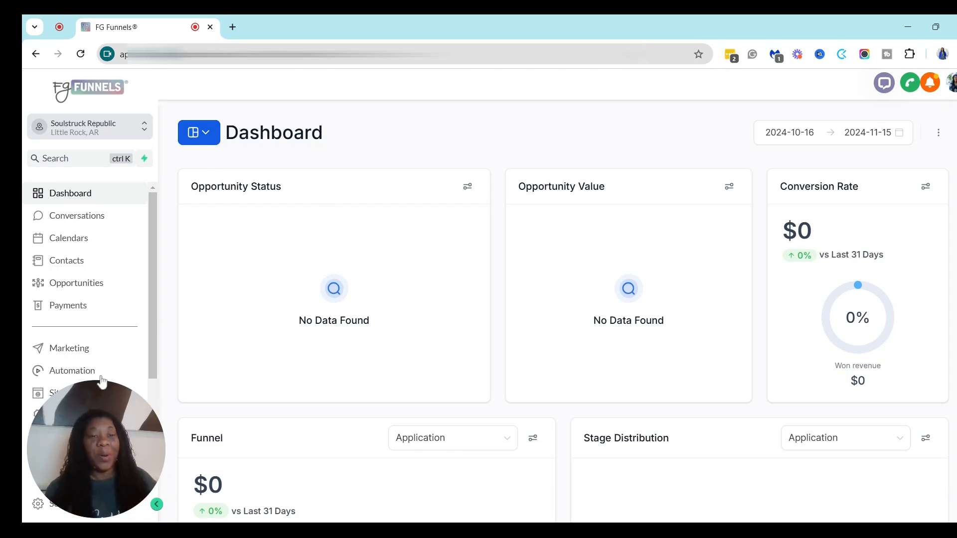
# - Open the course offers in Memberships and start creating a new offer
pyautogui.moveTo(65, 448); pyautogui.dragTo(820, 450)
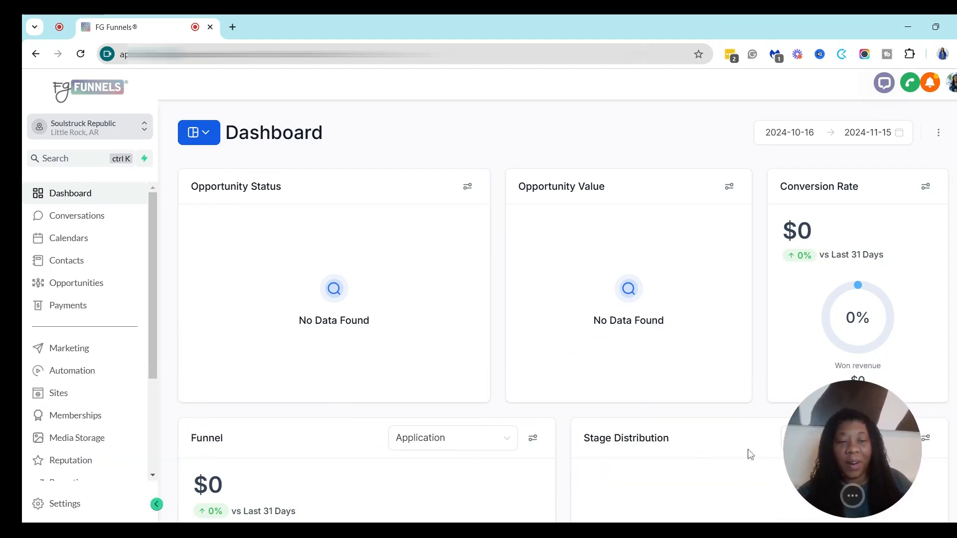
pyautogui.click(74, 419)
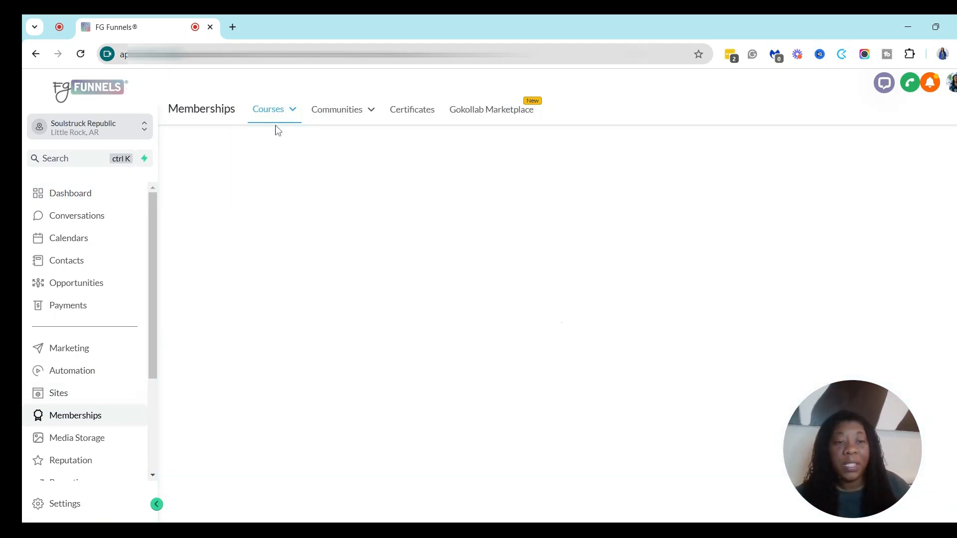
pyautogui.moveTo(271, 119)
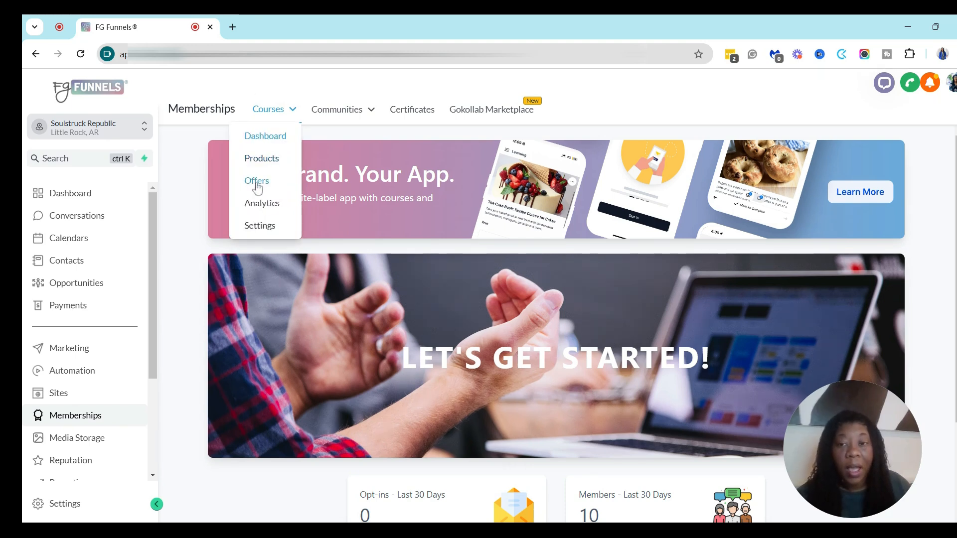
pyautogui.click(256, 183)
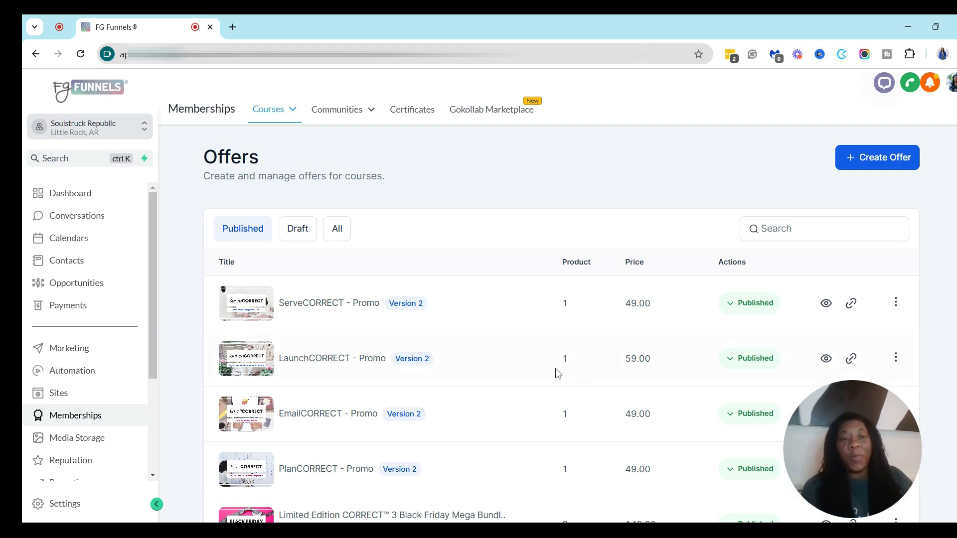
pyautogui.click(890, 161)
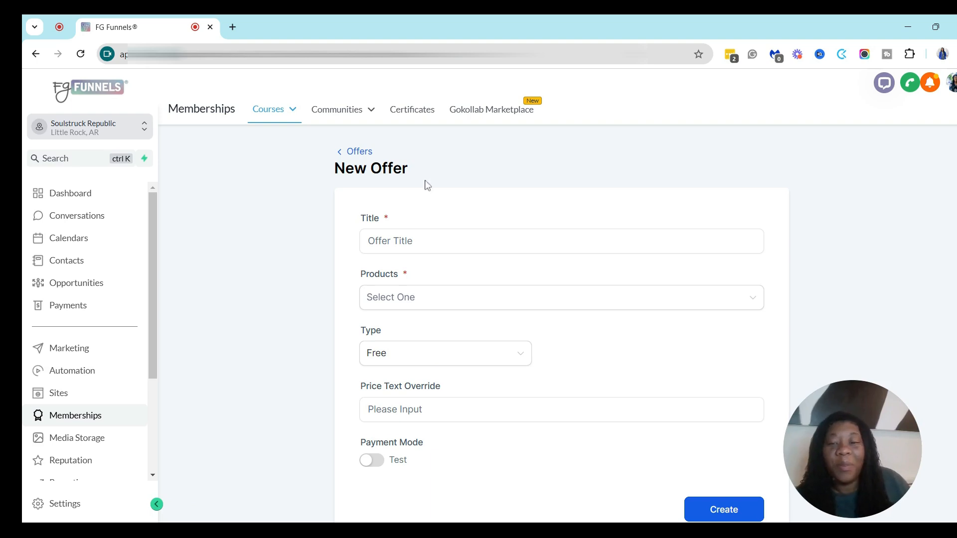
# - Title the new offer TestCORRECT
pyautogui.click(388, 241)
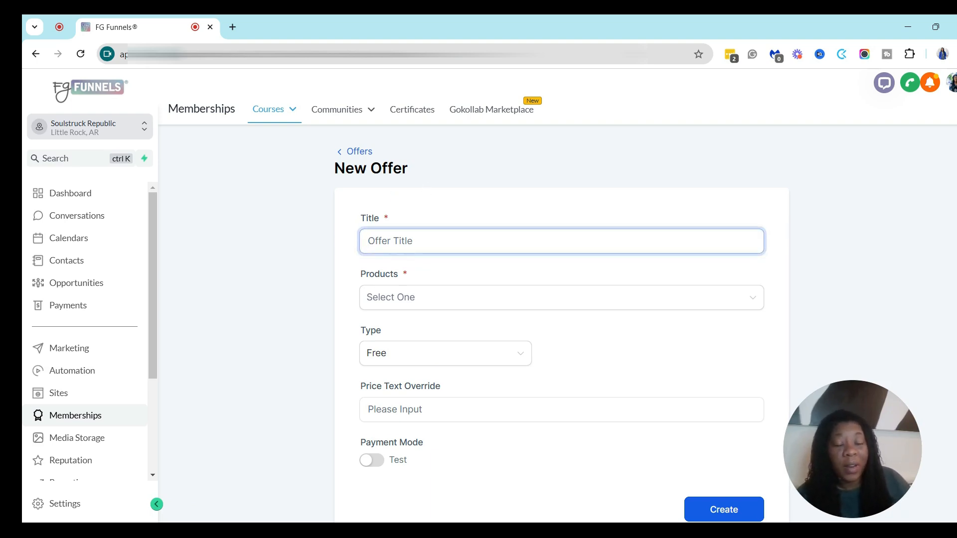
pyautogui.write('Test')
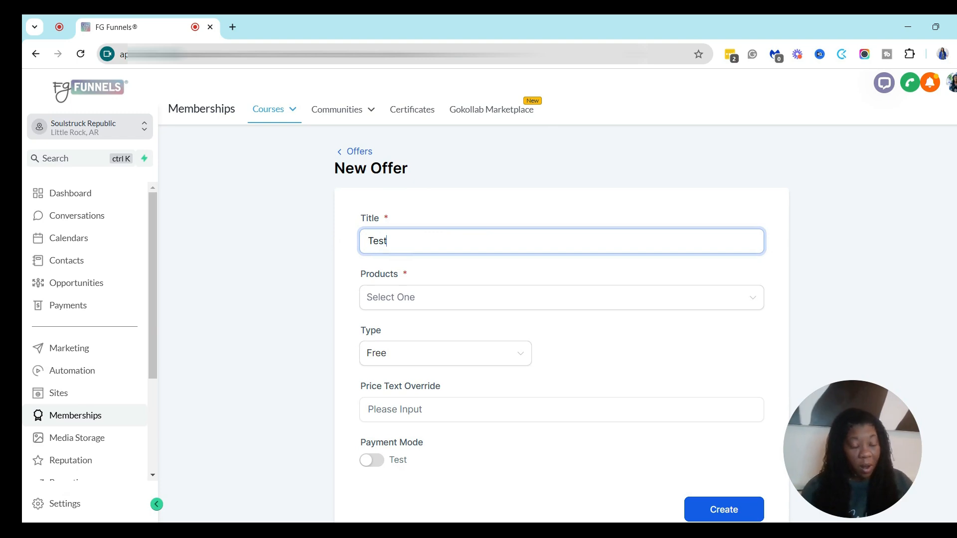
pyautogui.write('CORRECT')
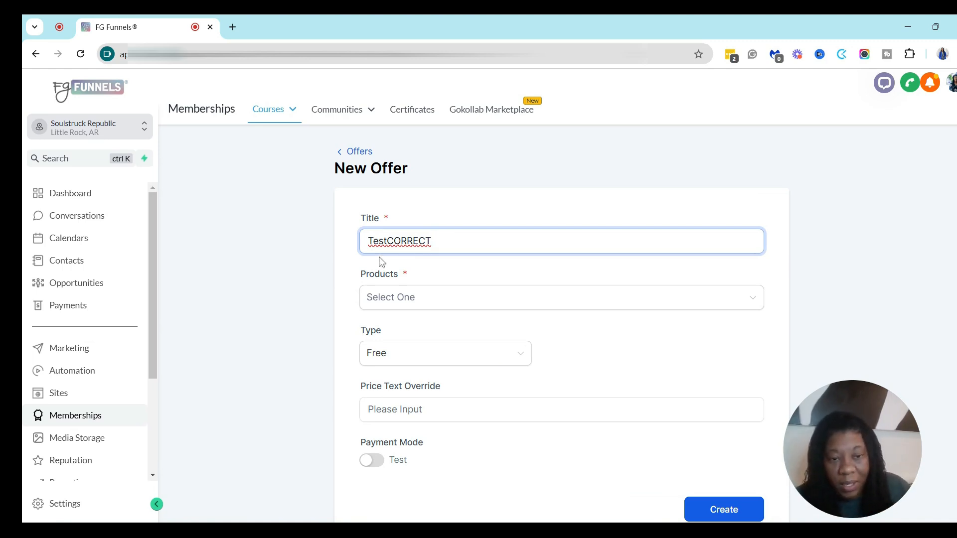
# - Select ZZCORRECT Template as the product included in the new offer
pyautogui.click(400, 296)
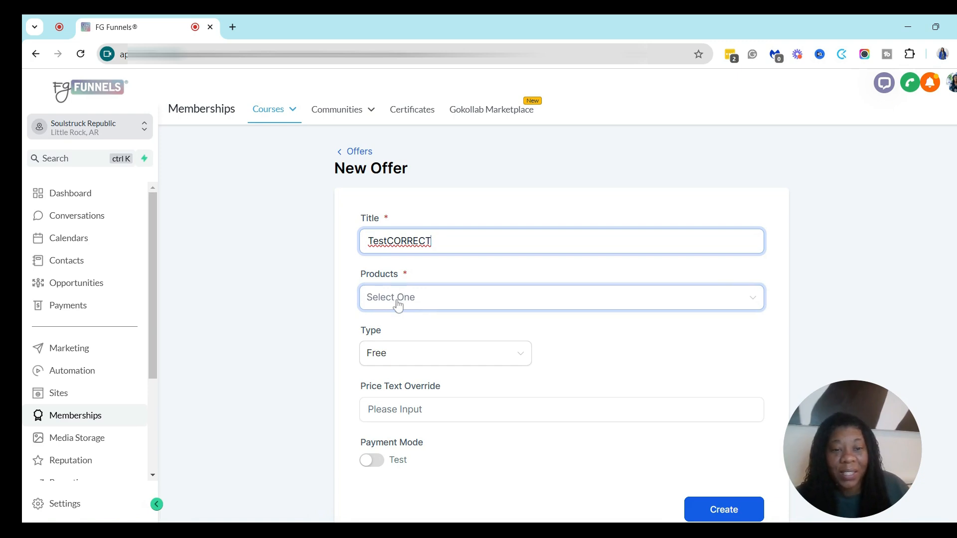
pyautogui.click(399, 305)
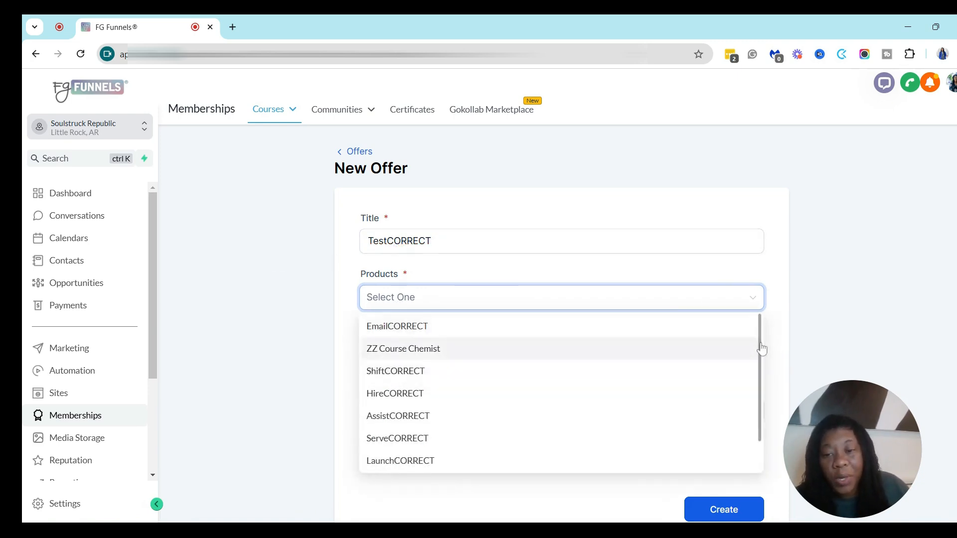
pyautogui.click(762, 349)
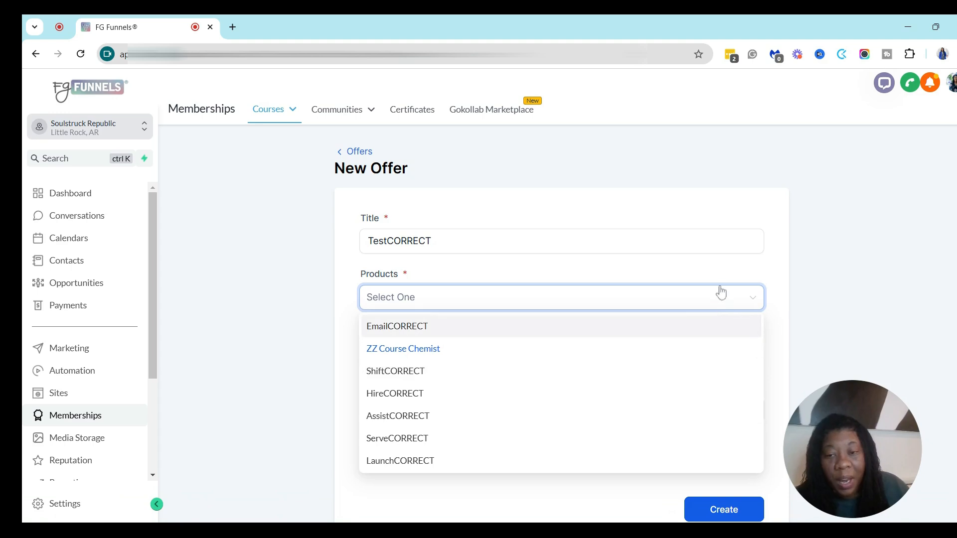
pyautogui.moveTo(760, 345); pyautogui.dragTo(776, 433)
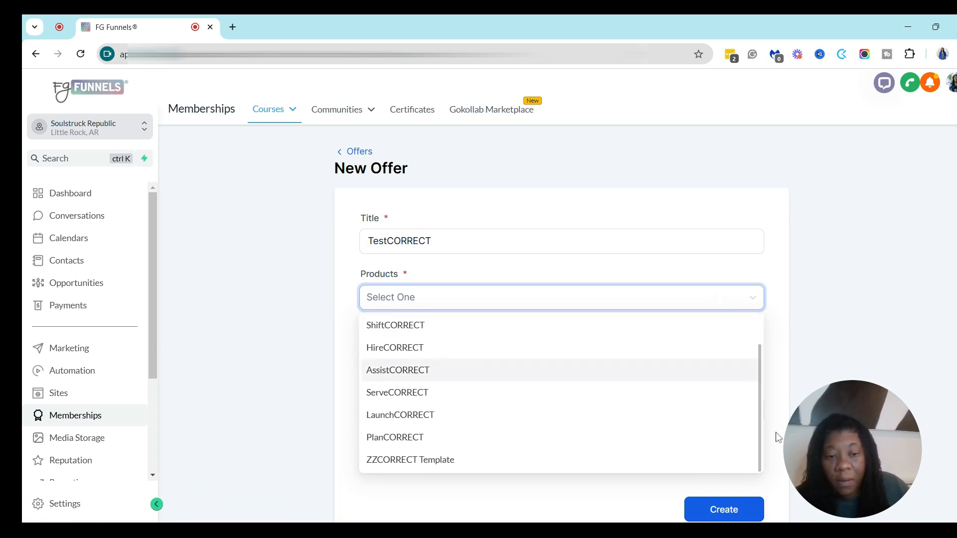
pyautogui.click(386, 466)
pyautogui.click(773, 272)
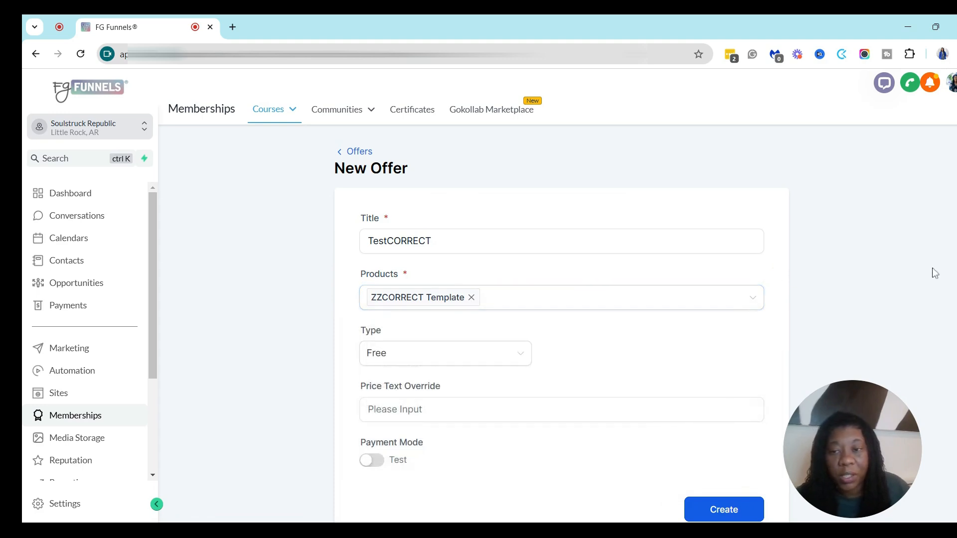
# - Set the offer's type to One Time with an amount of 99 USD
pyautogui.scroll(-1, 928, 264)
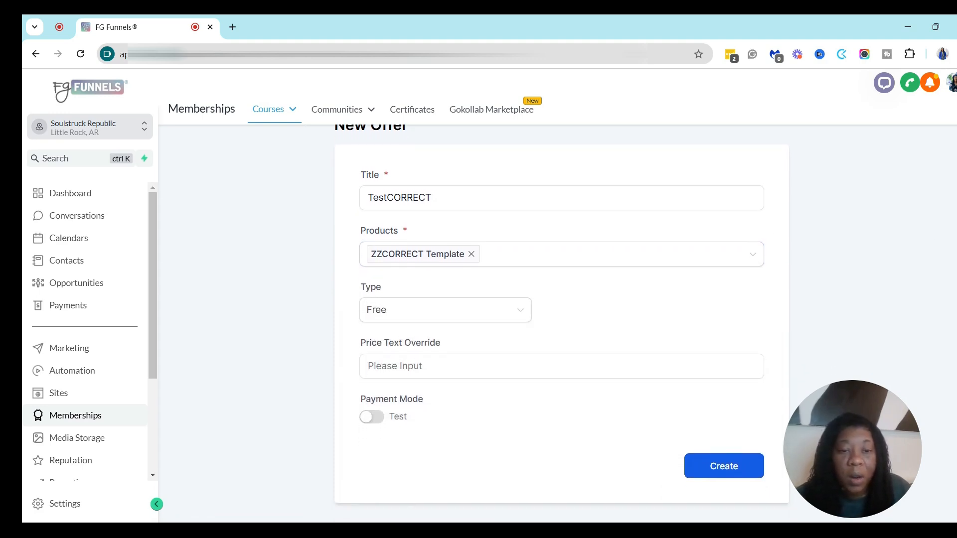
pyautogui.click(382, 309)
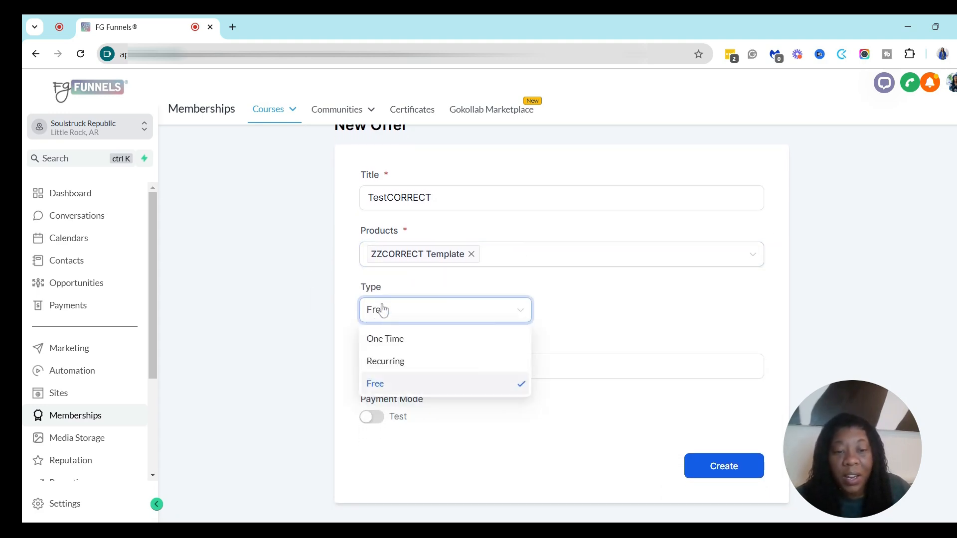
pyautogui.click(383, 348)
pyautogui.click(582, 309)
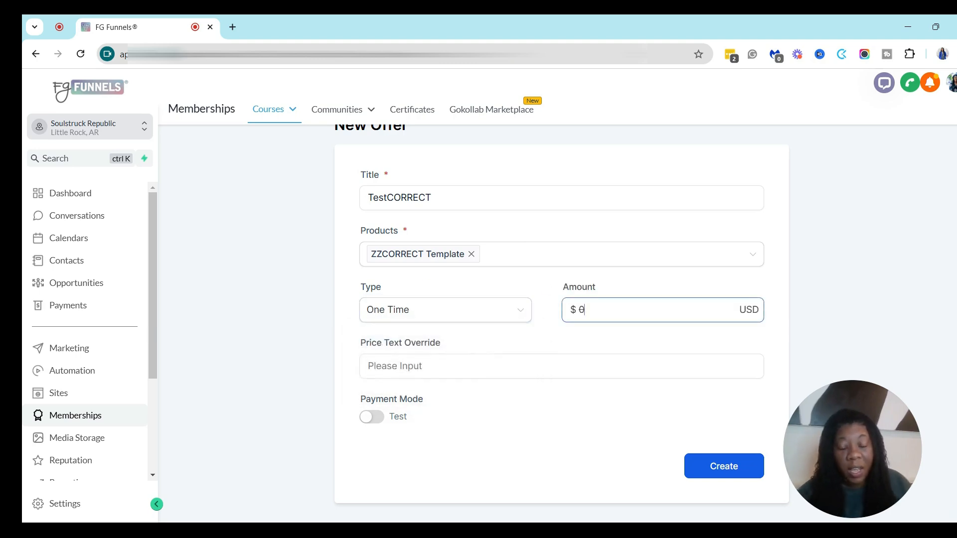
pyautogui.press('BackSpace')
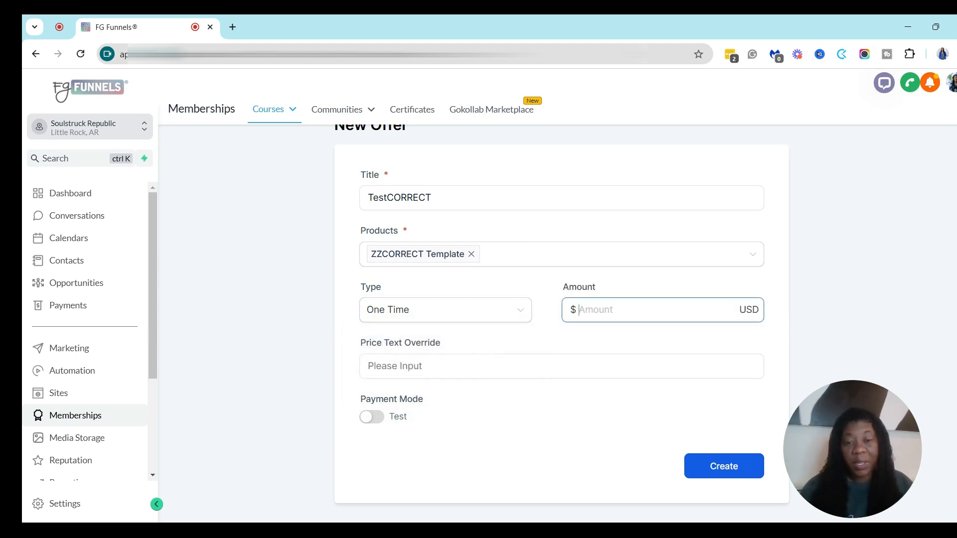
pyautogui.write('99')
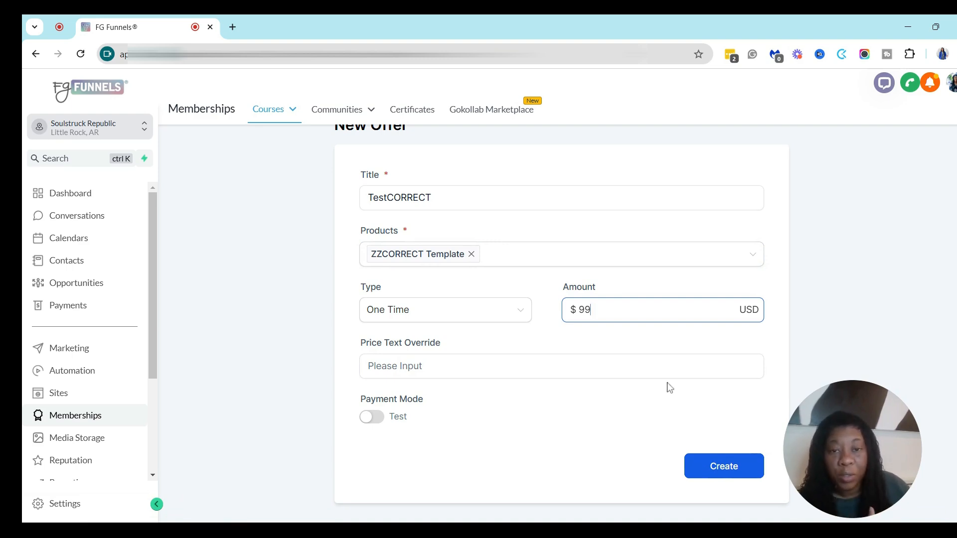
# - Add ShiftCORRECT, HireCORRECT, AssistCORRECT and ServeCORRECT to the offer's products
pyautogui.click(512, 259)
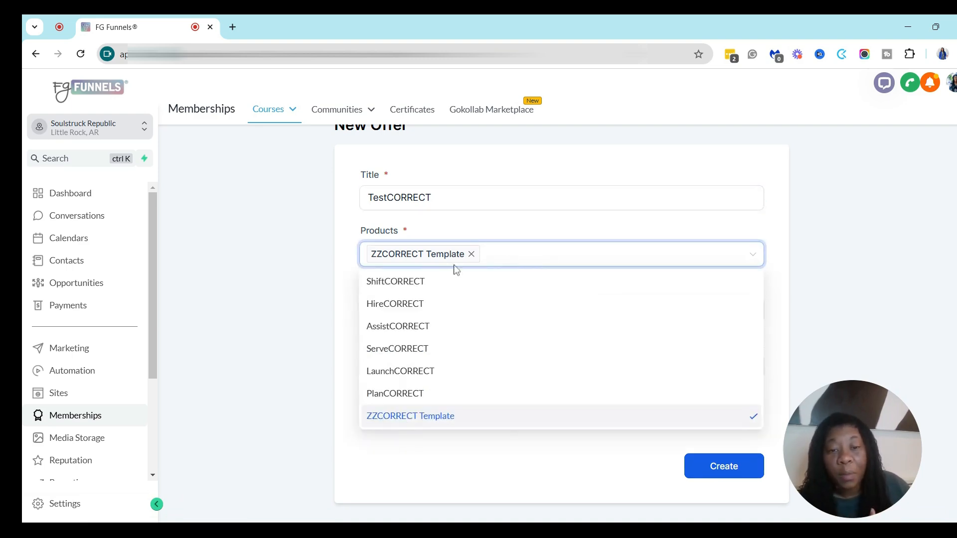
pyautogui.click(382, 288)
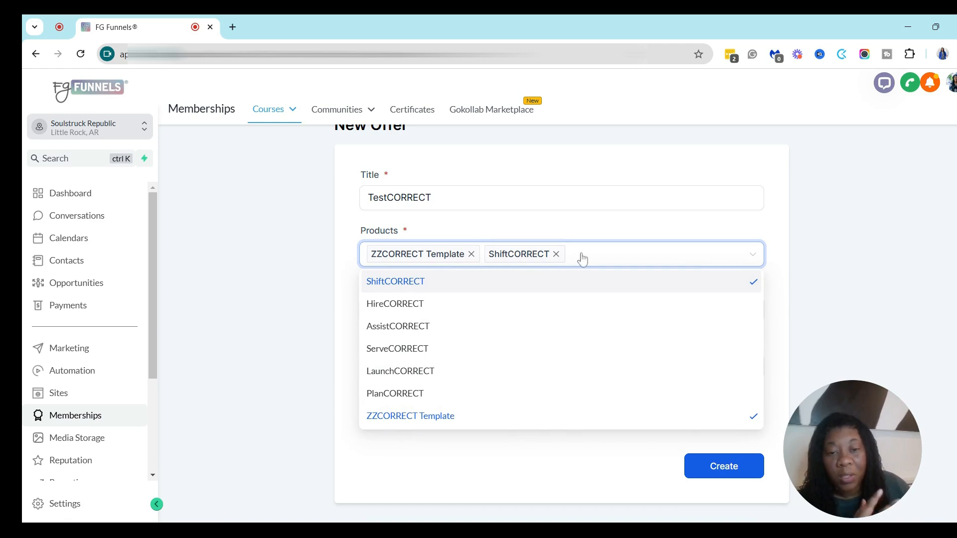
pyautogui.click(401, 305)
pyautogui.click(405, 327)
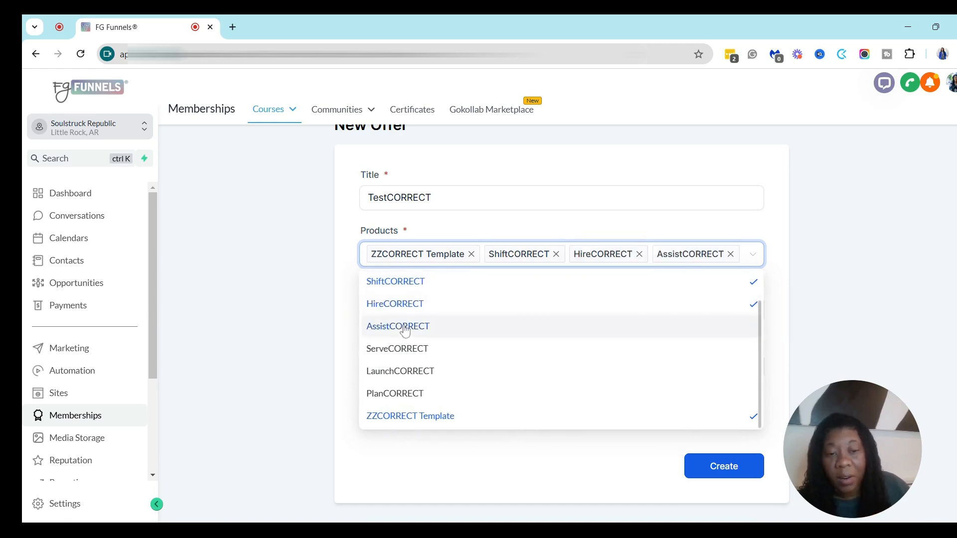
pyautogui.click(400, 352)
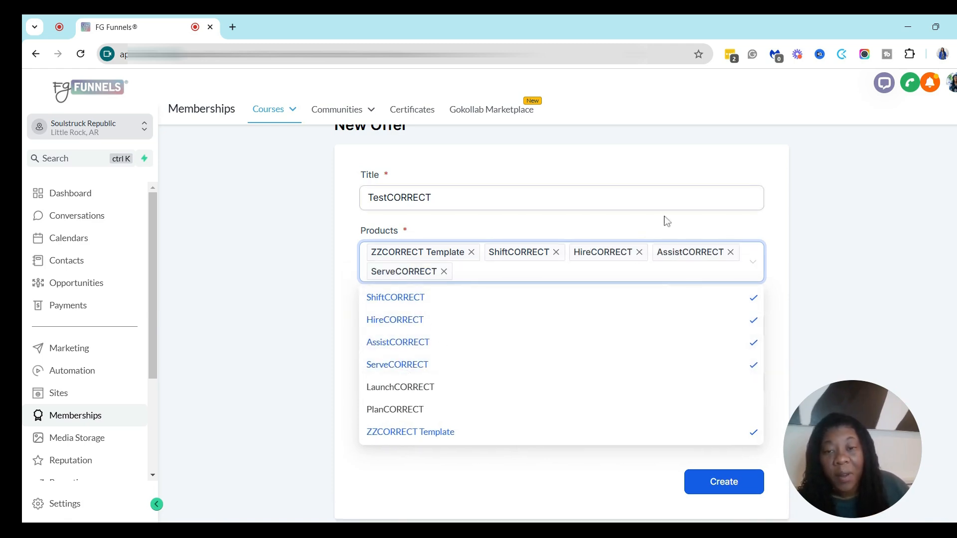
pyautogui.click(739, 225)
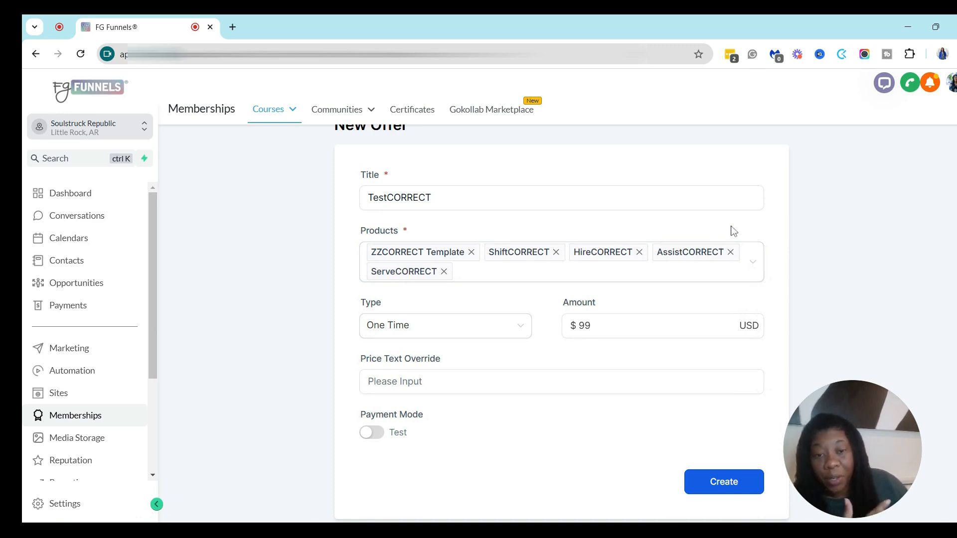
# - Remove ShiftCORRECT, HireCORRECT, AssistCORRECT and ServeCORRECT from the offer, keeping only ZZCORRECT Template
pyautogui.click(556, 252)
pyautogui.click(554, 252)
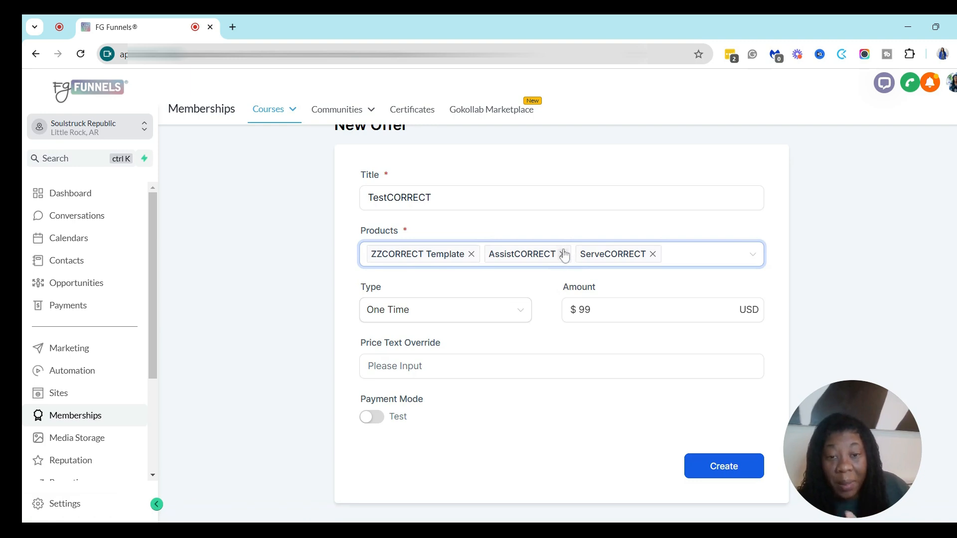
pyautogui.click(561, 253)
pyautogui.click(561, 255)
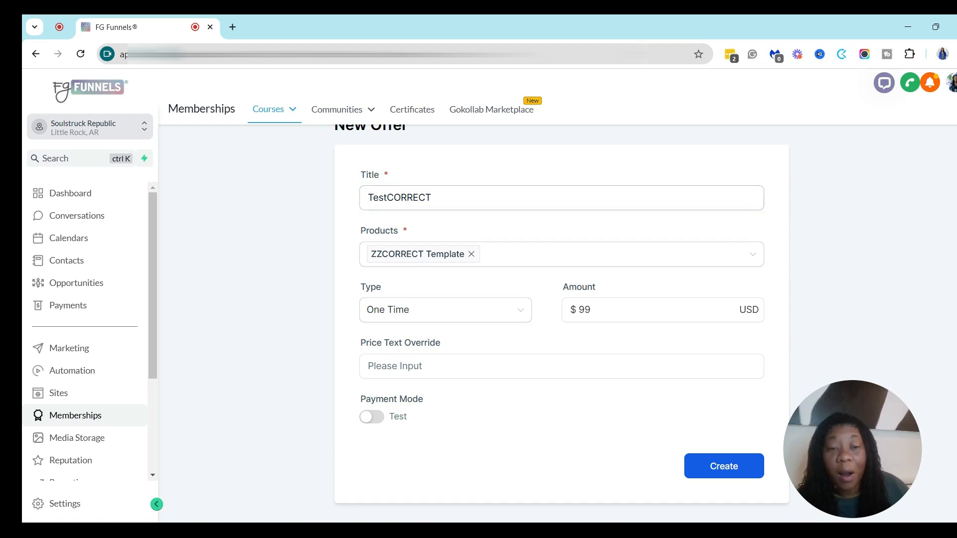
# - Create the TestCORRECT offer with the details entered in the form
pyautogui.click(366, 206)
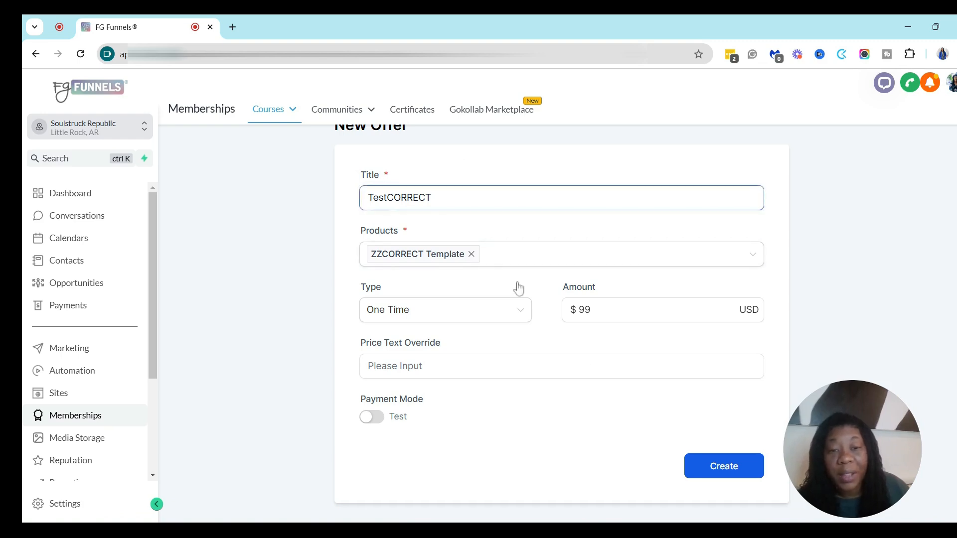
pyautogui.click(728, 473)
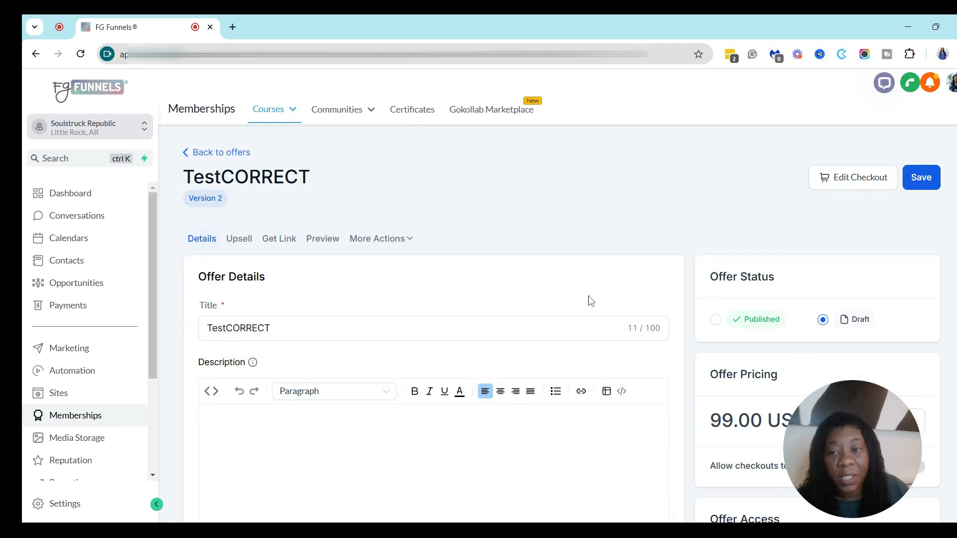
# - Enter "All-Inclusive Test System" as the offer's description and set the offer status to Published
pyautogui.scroll(-2, 920, 254)
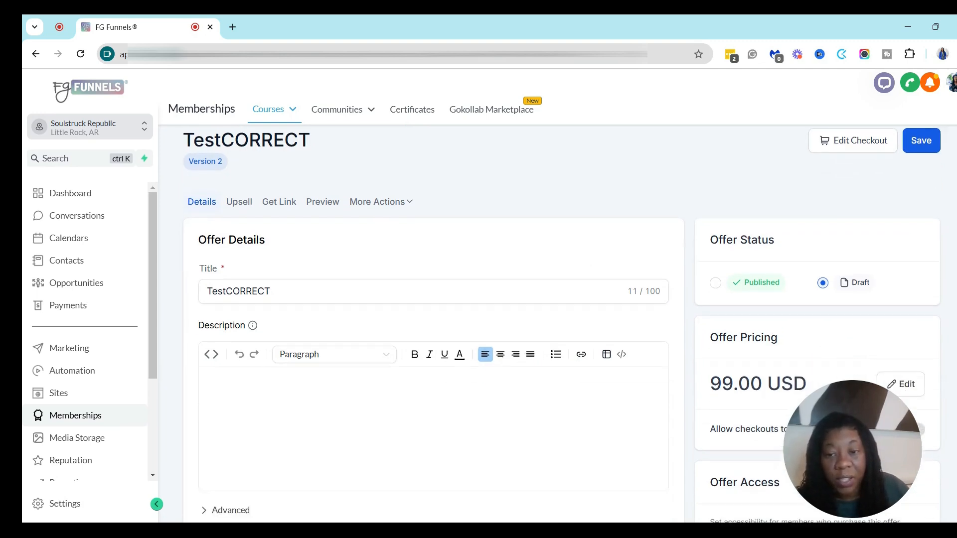
pyautogui.scroll(-1, 214, 152)
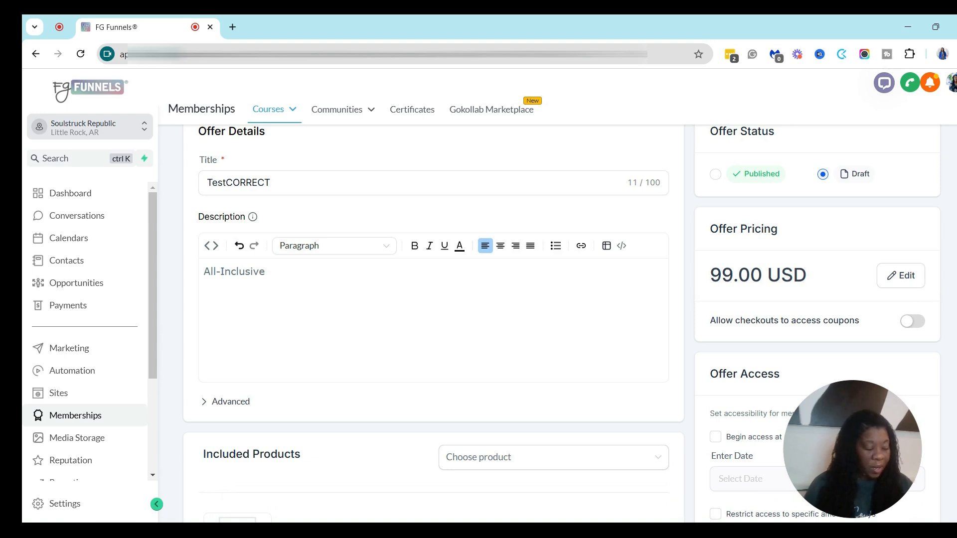
pyautogui.write('Test System')
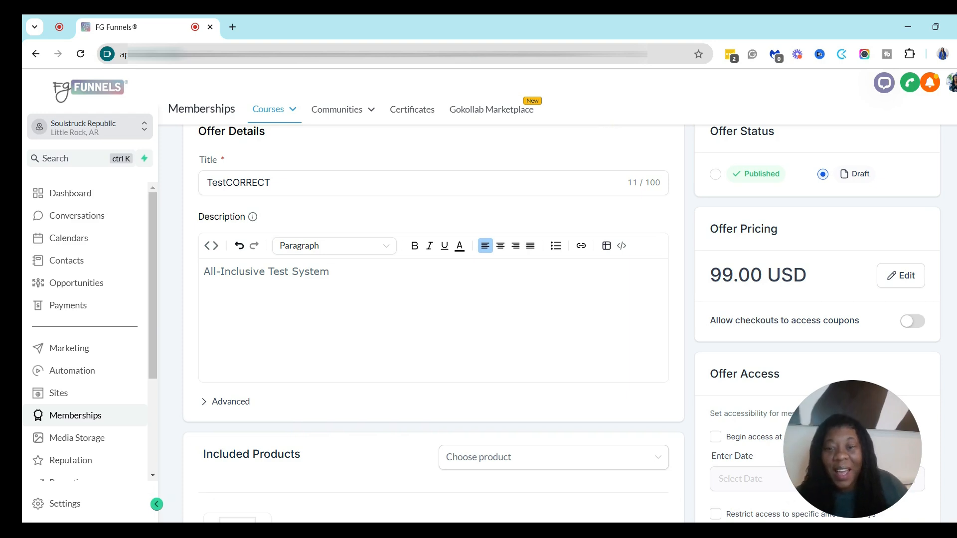
pyautogui.click(722, 177)
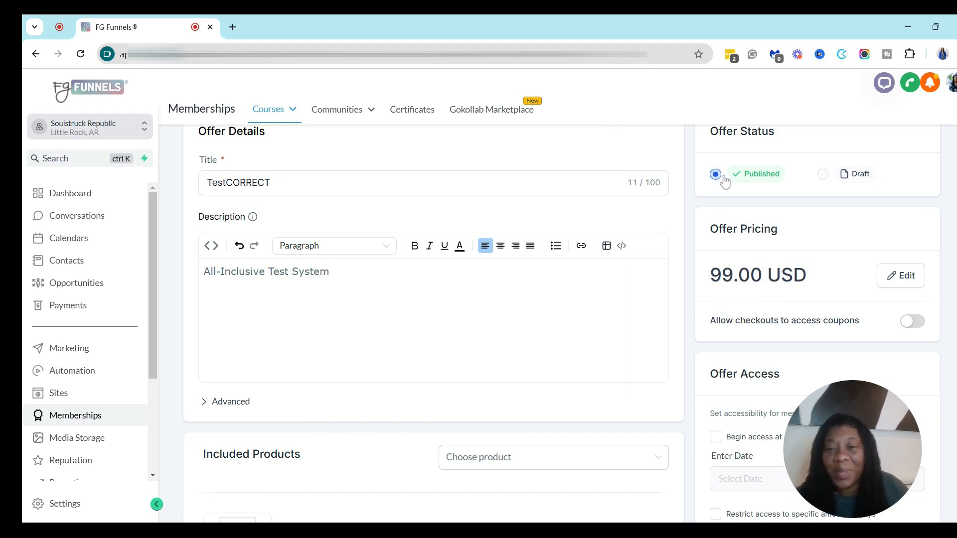
# - Examine the offer's included products, access options and image upload settings
pyautogui.scroll(-5, 434, 324)
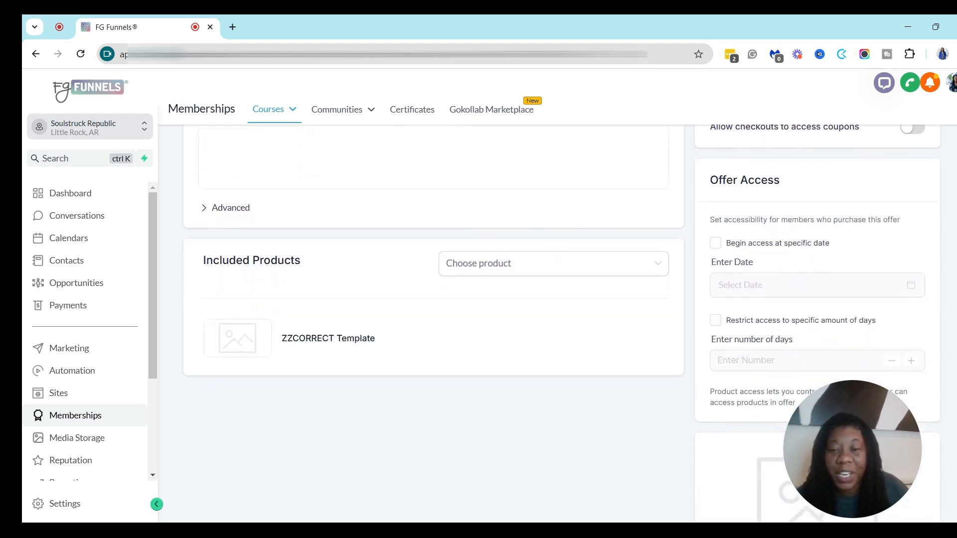
pyautogui.scroll(1, 796, 277)
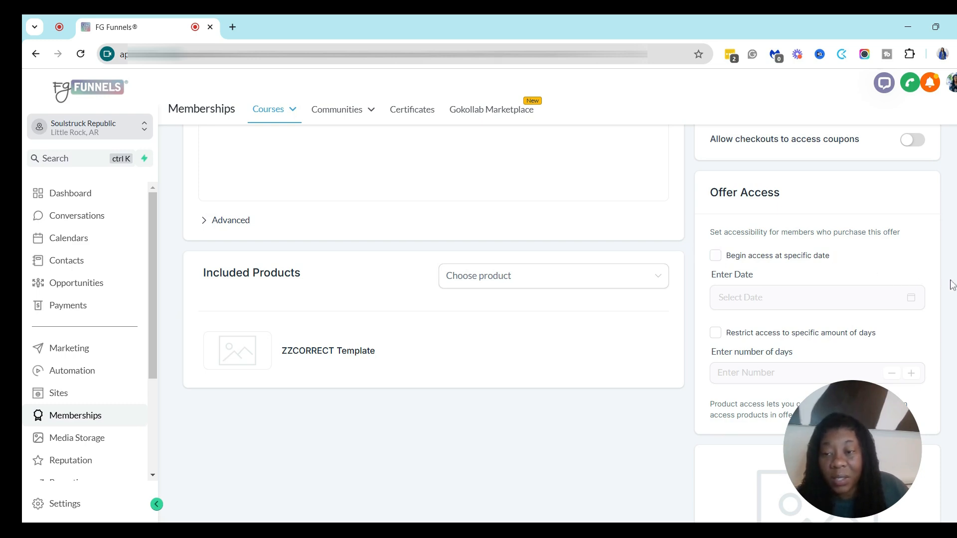
pyautogui.scroll(-3, 952, 284)
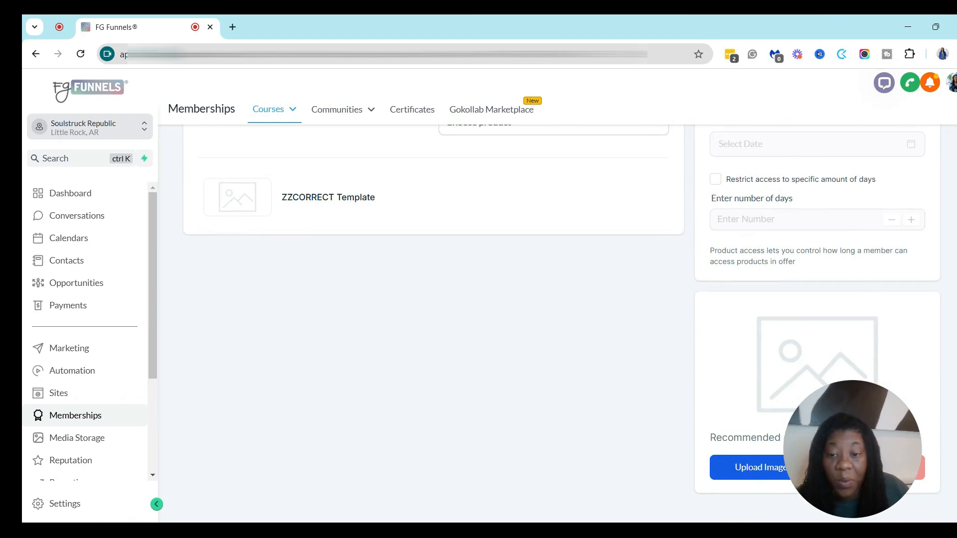
pyautogui.moveTo(839, 444); pyautogui.dragTo(336, 420)
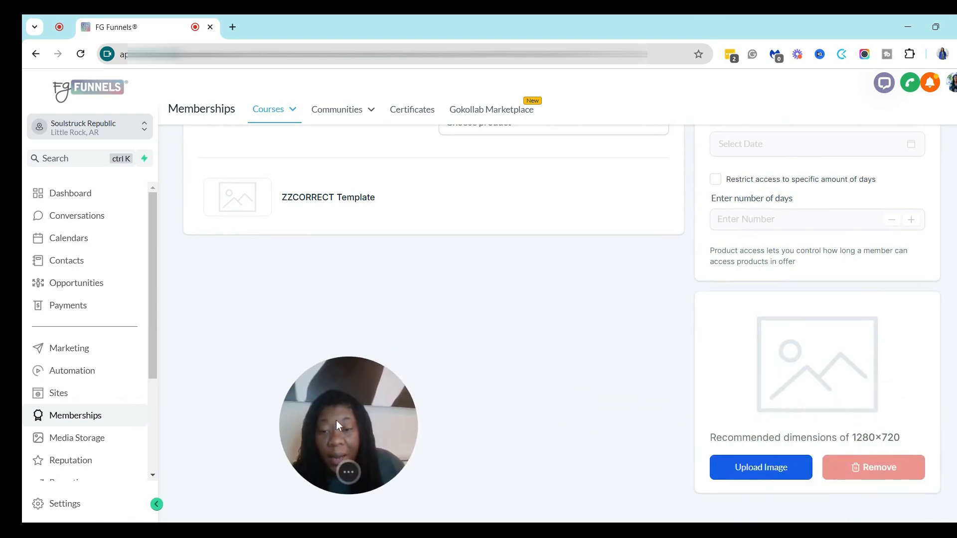
# - Upload ServeCORRECT.png as the TestCORRECT offer's image and save the offer
pyautogui.click(753, 467)
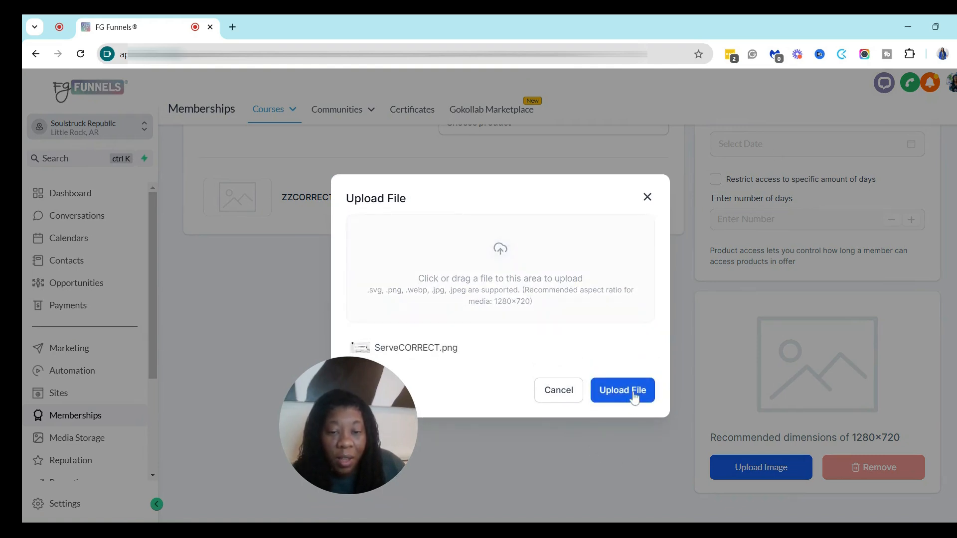
pyautogui.click(634, 394)
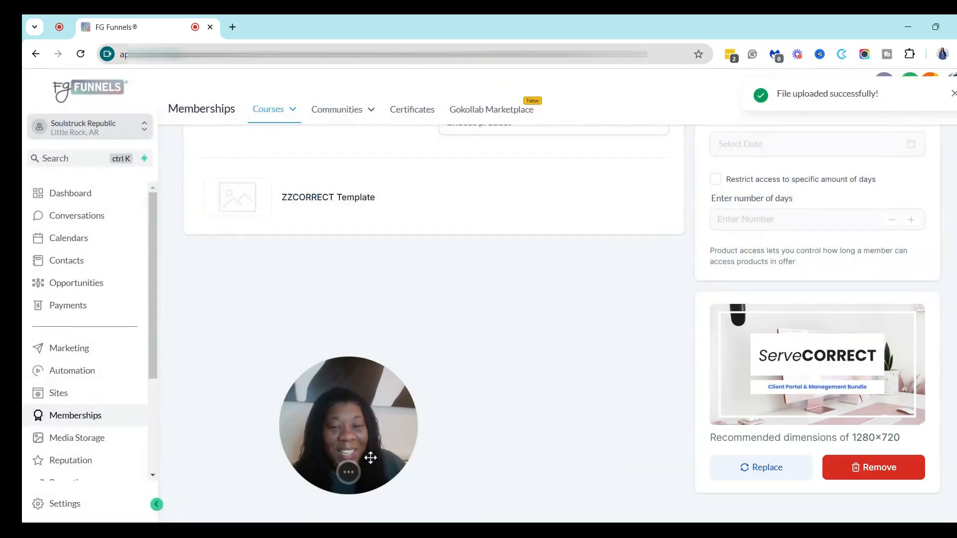
pyautogui.moveTo(370, 457); pyautogui.dragTo(301, 480)
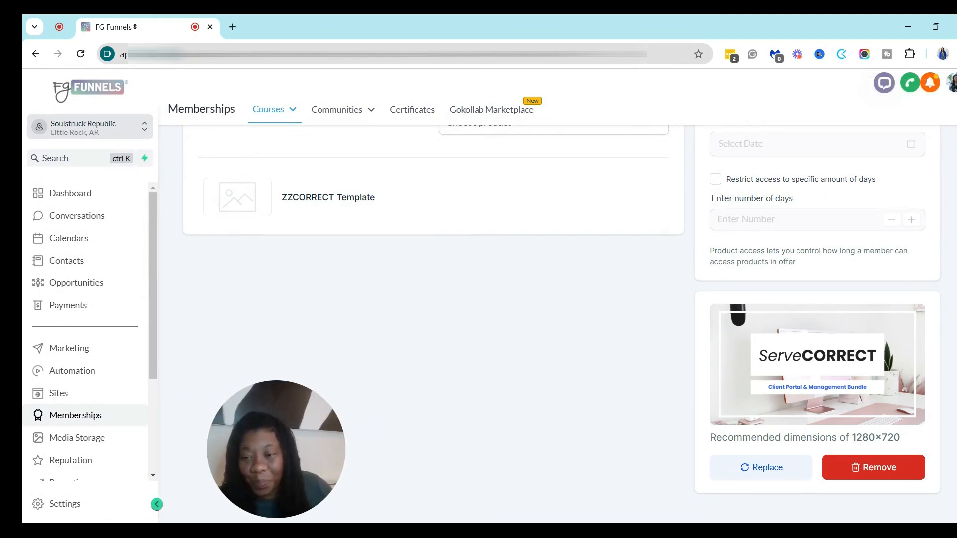
pyautogui.scroll(15, 562, 324)
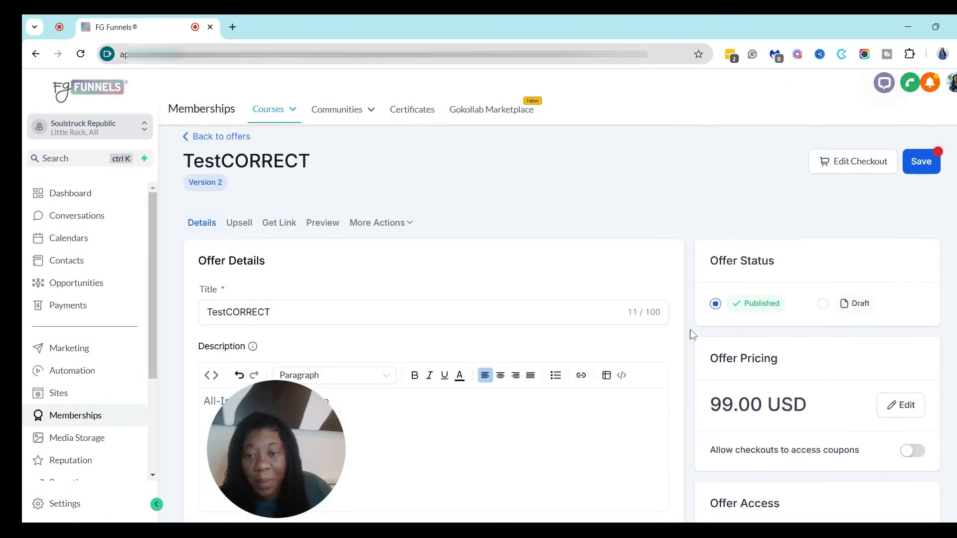
pyautogui.click(920, 164)
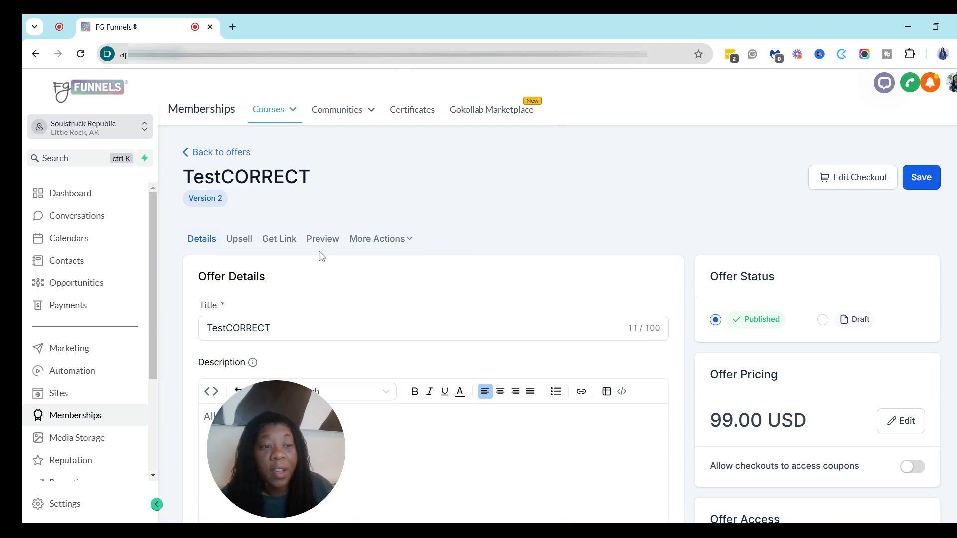
# - Open the list of products in the Payments area
pyautogui.click(63, 311)
pyautogui.moveTo(225, 409); pyautogui.dragTo(876, 452)
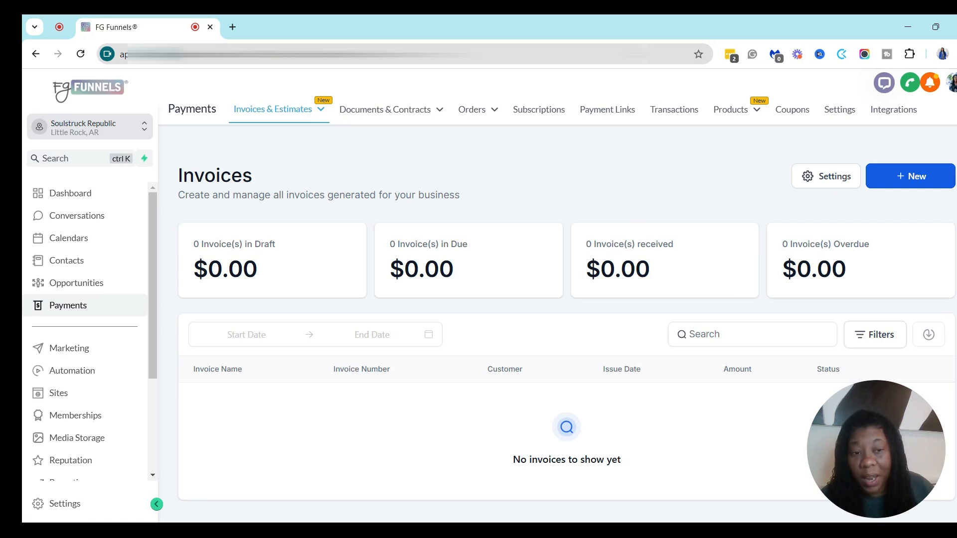
pyautogui.click(728, 119)
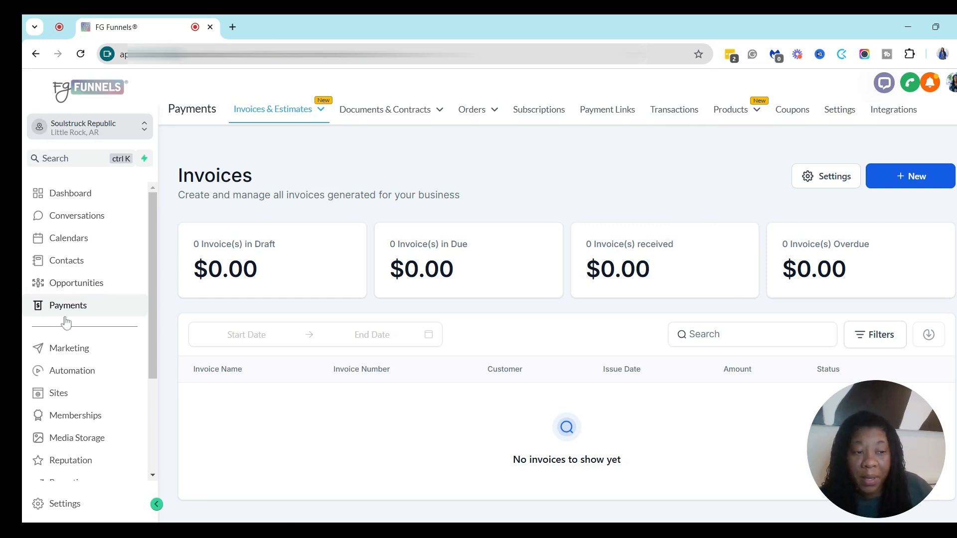
pyautogui.moveTo(728, 111)
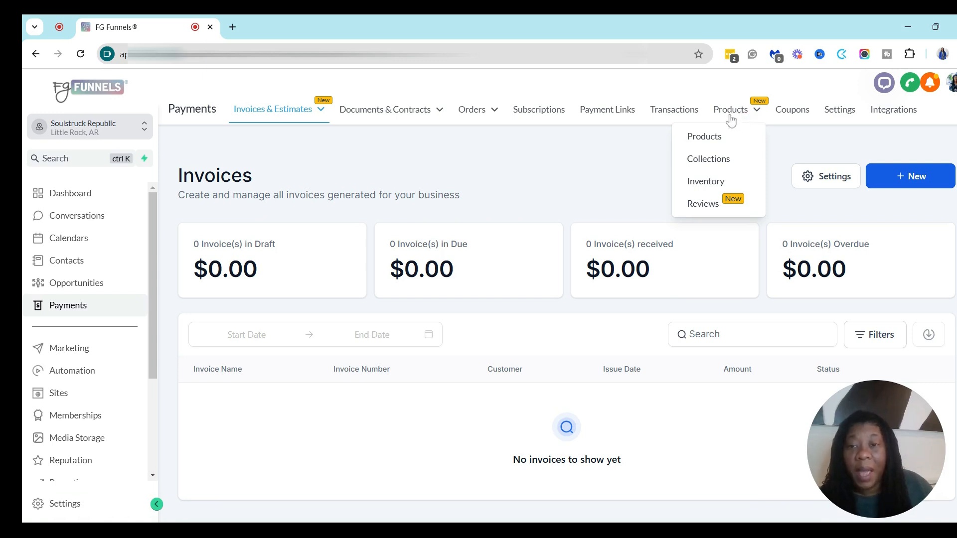
pyautogui.click(704, 137)
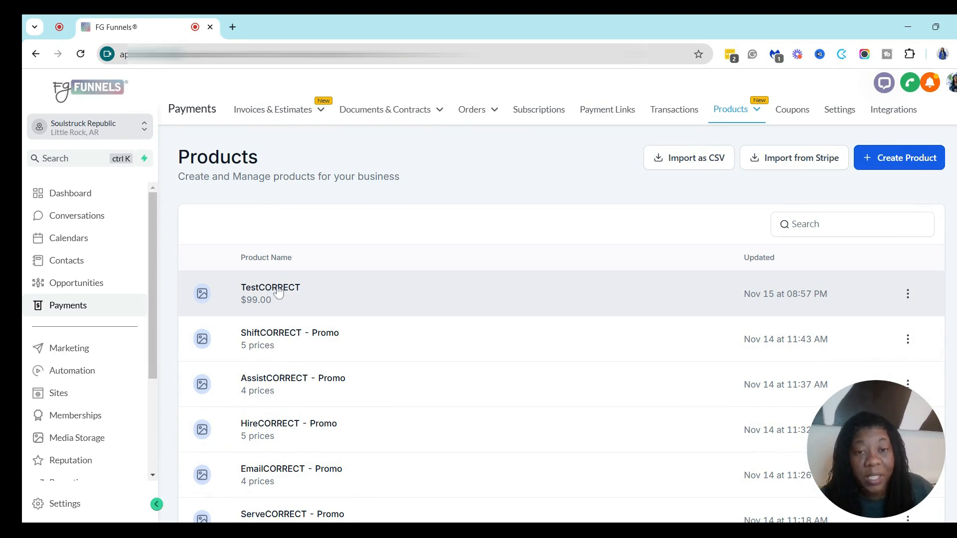
# - Open the TestCORRECT product for editing and change its title to "TestCORRECT - Promo"
pyautogui.scroll(-1, 279, 293)
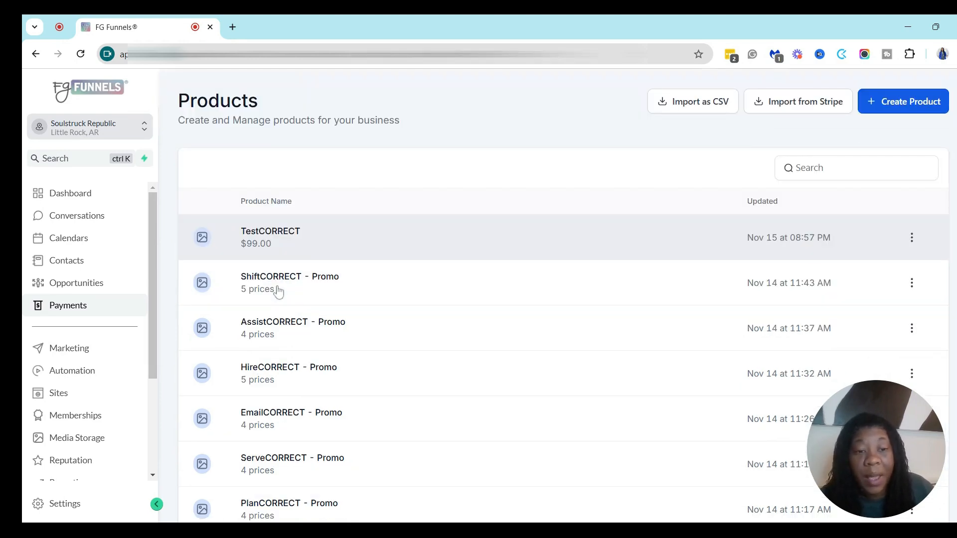
pyautogui.click(289, 283)
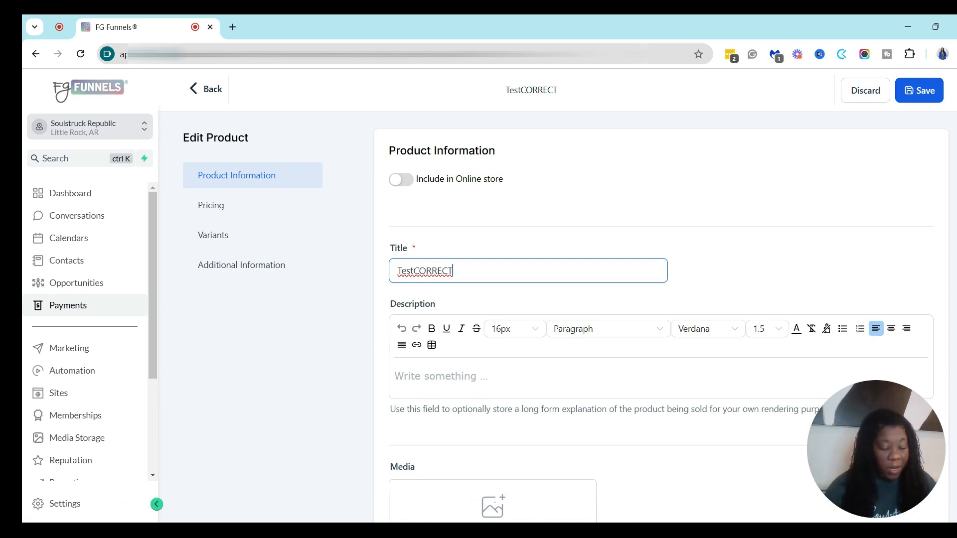
pyautogui.write('- Promo')
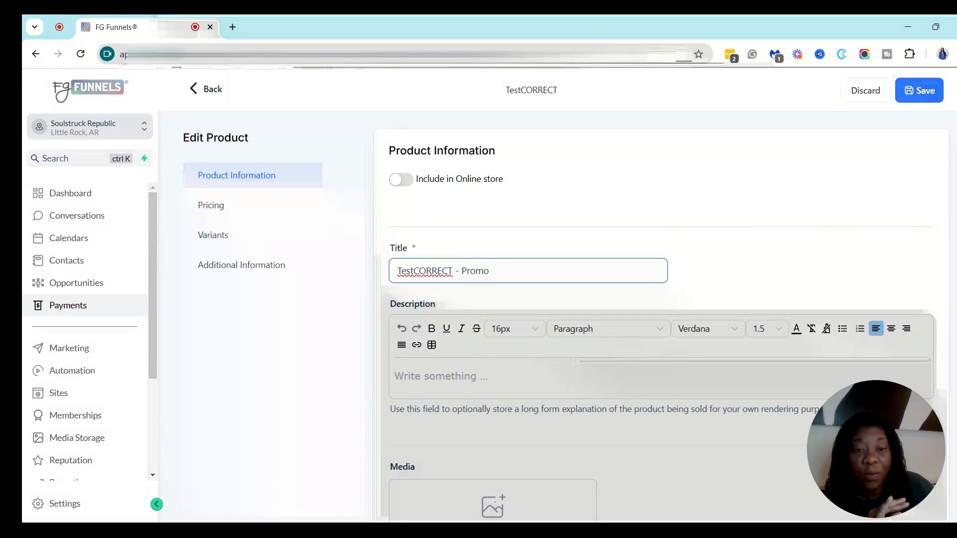
# - Add a second one-time price to the product, named "TestCORRECT - Founding Member", with an amount of 49 USD
pyautogui.scroll(-3, 663, 314)
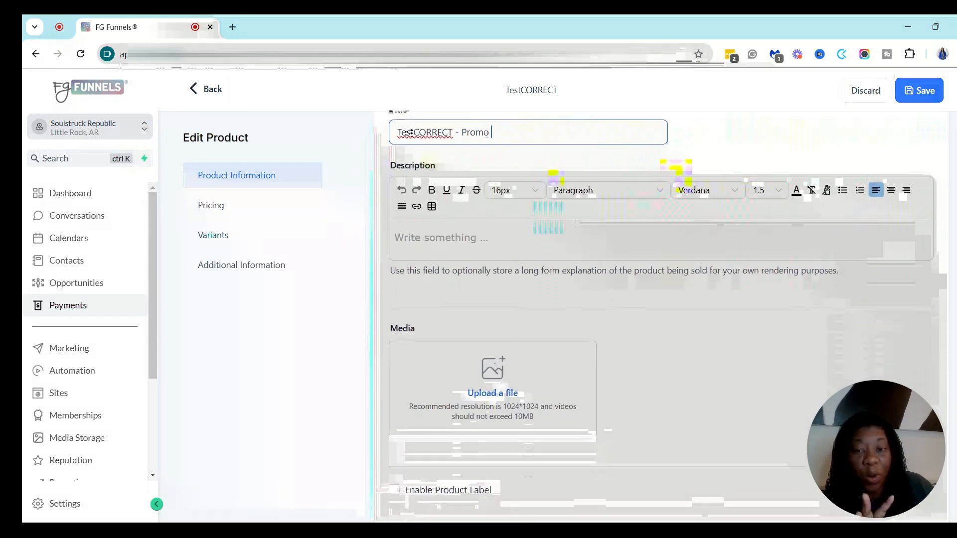
pyautogui.scroll(2, 451, 230)
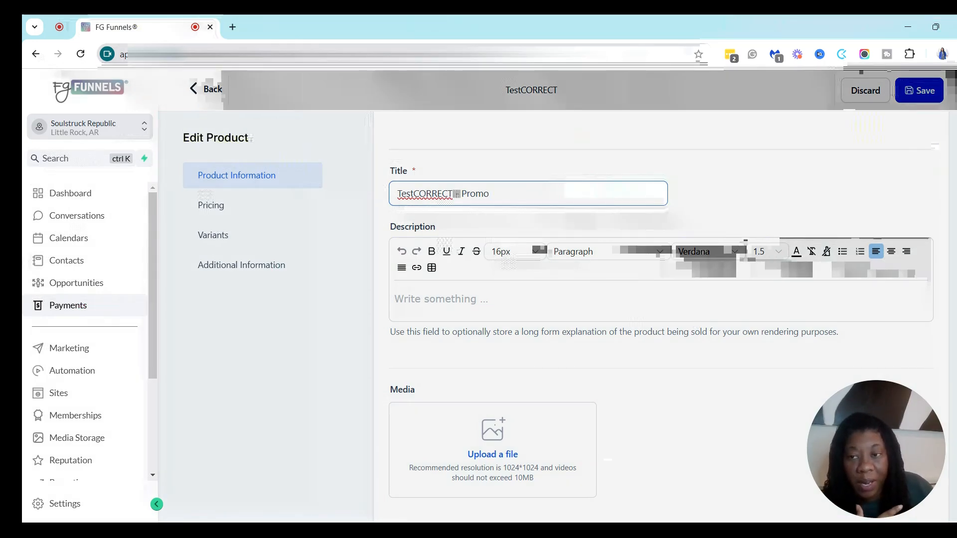
pyautogui.scroll(-2, 712, 218)
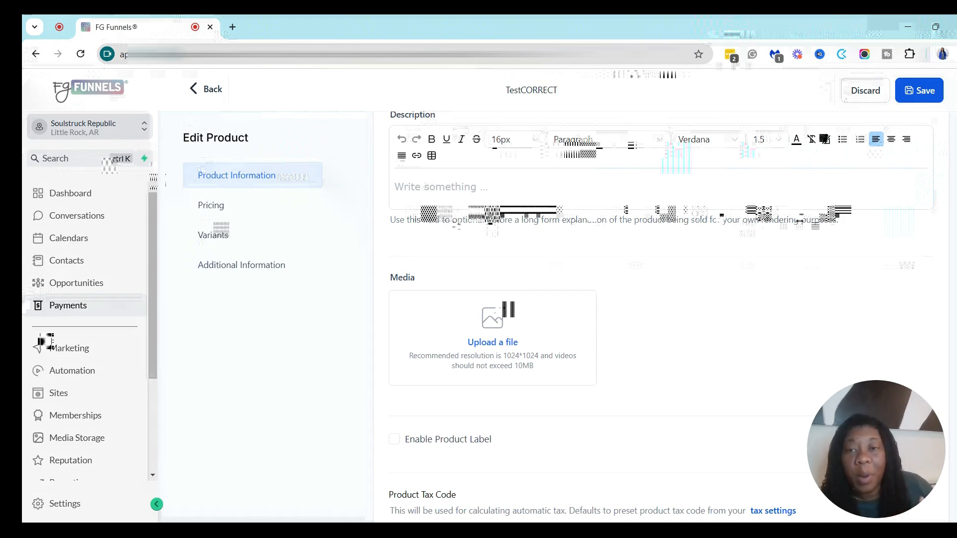
pyautogui.scroll(-8, 663, 316)
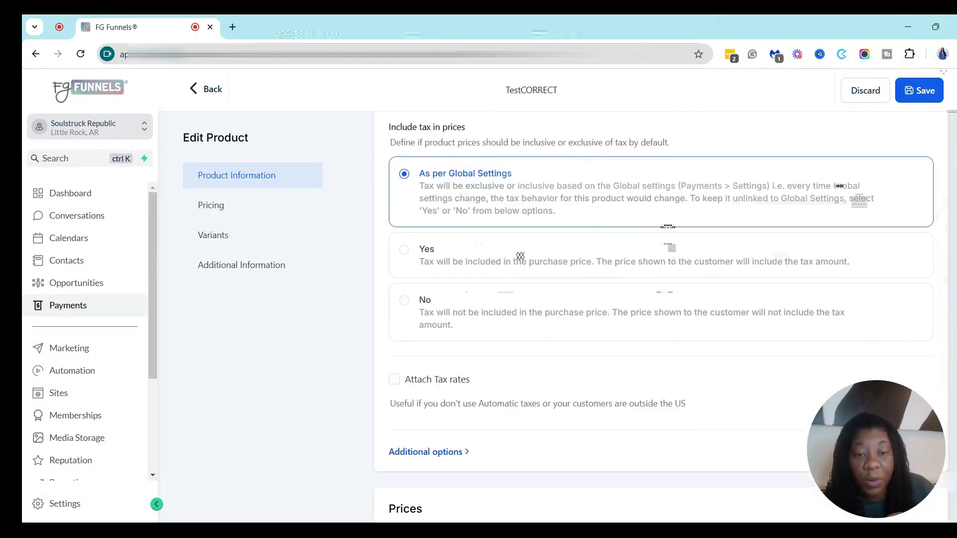
pyautogui.scroll(-5, 653, 313)
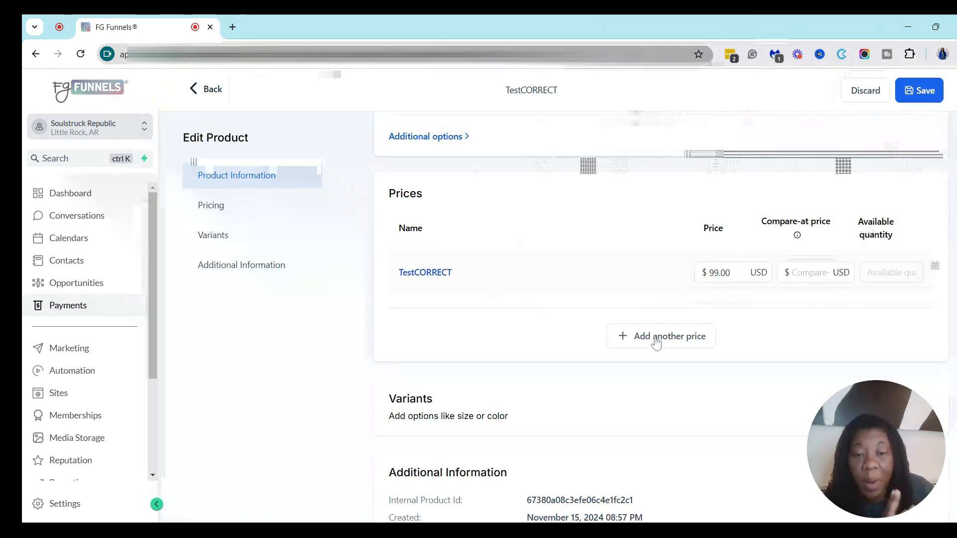
pyautogui.click(657, 342)
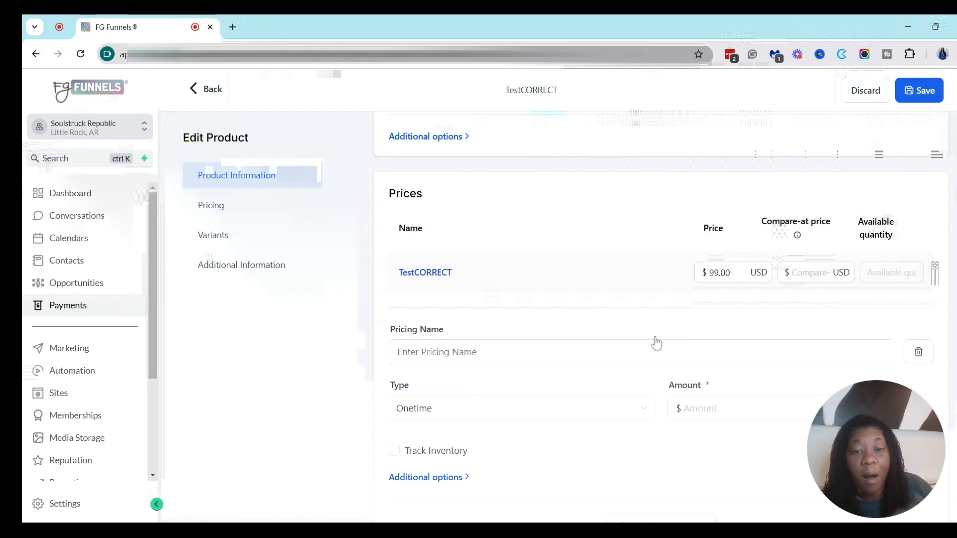
pyautogui.click(657, 343)
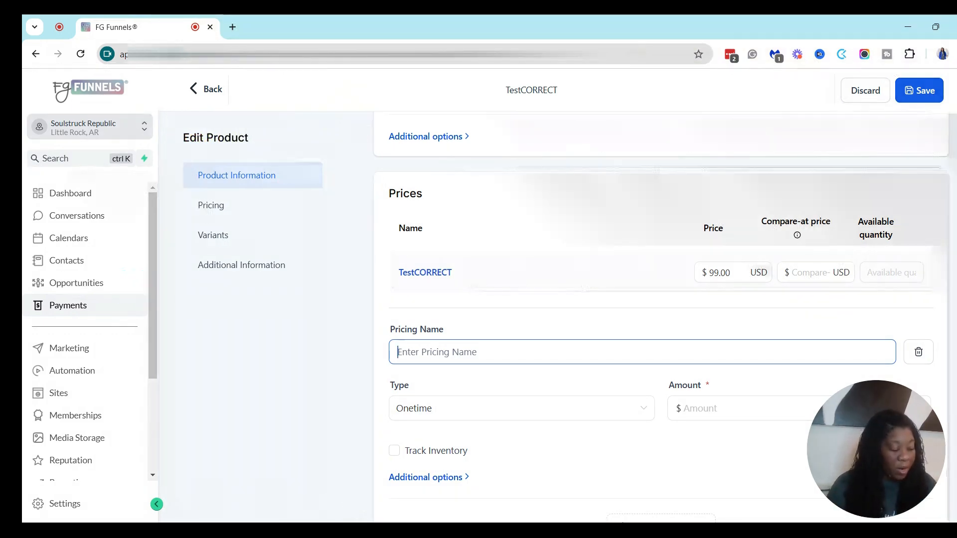
pyautogui.write('Test')
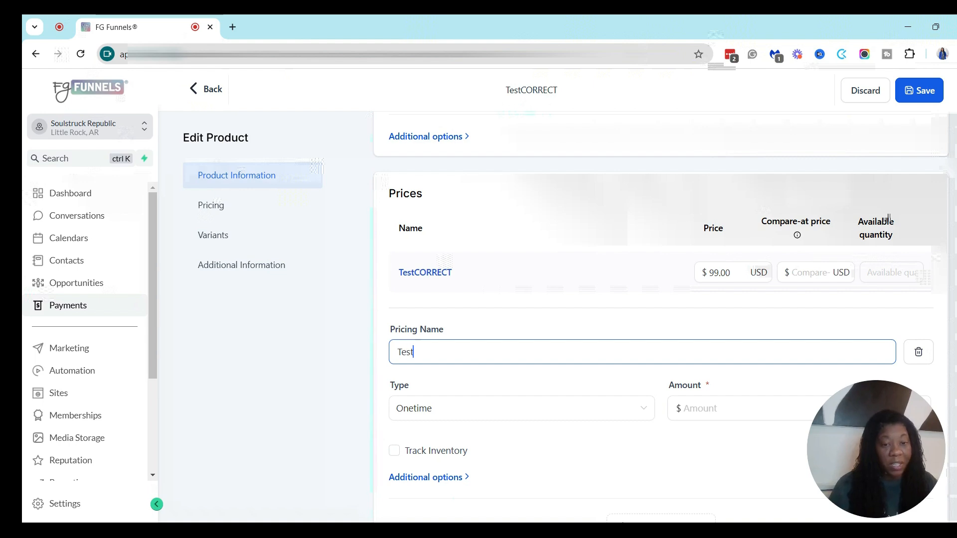
pyautogui.write('CORREC')
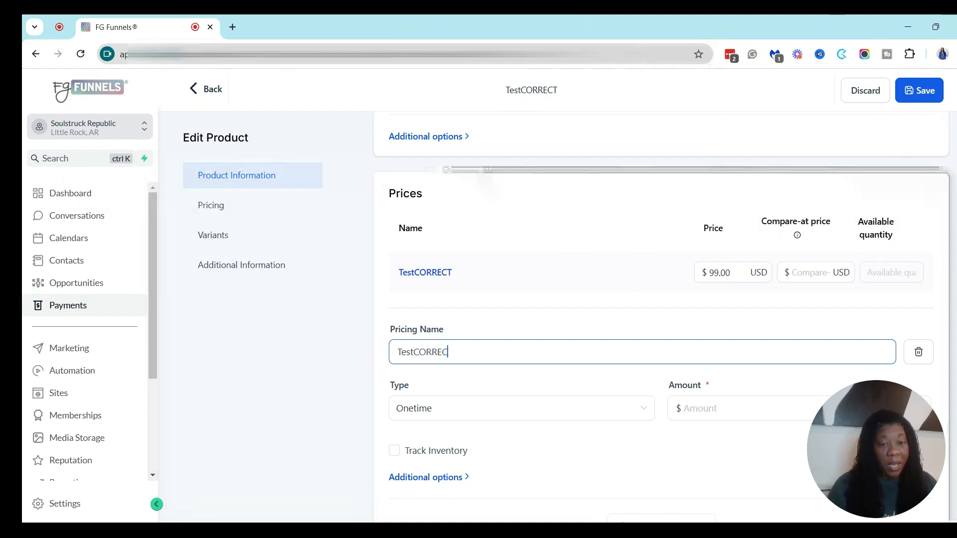
pyautogui.write('T - Foun')
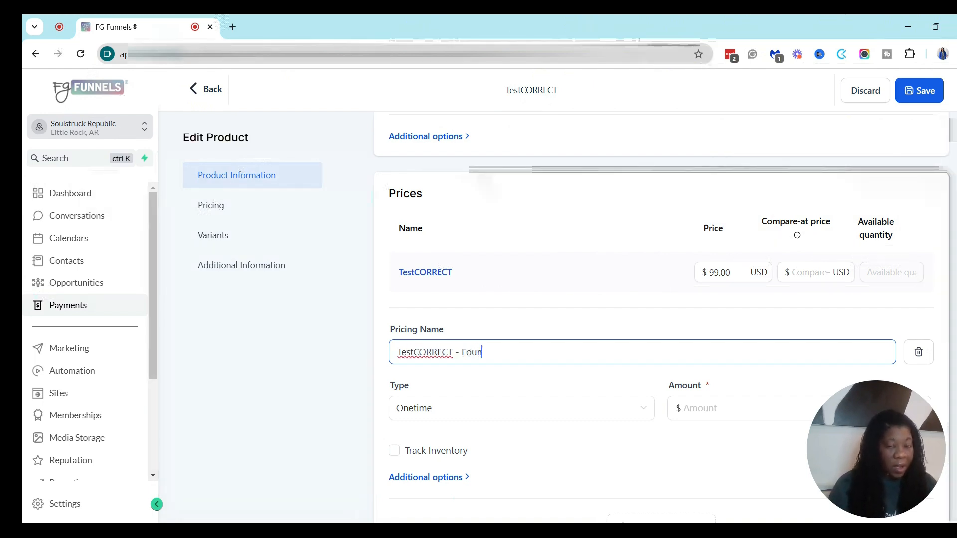
pyautogui.write('ding ')
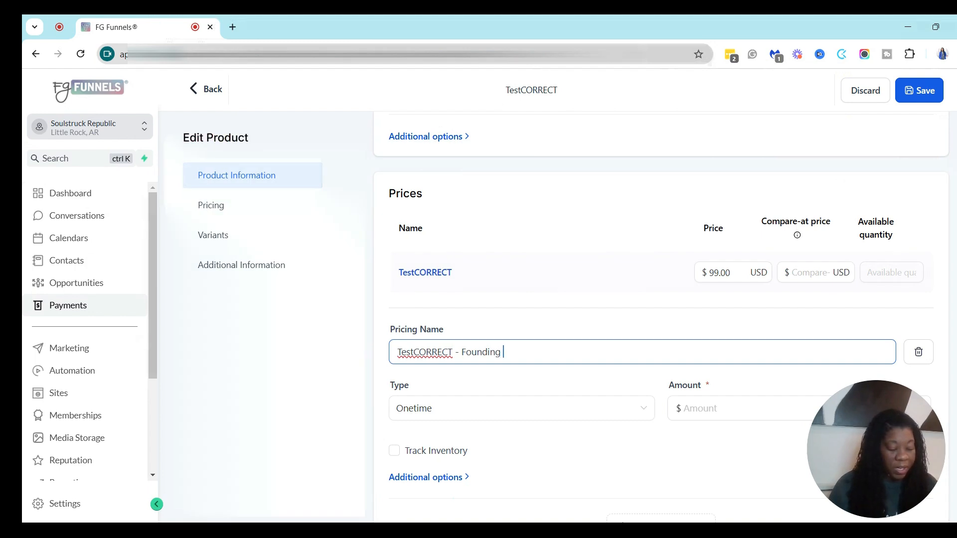
pyautogui.write('Memb')
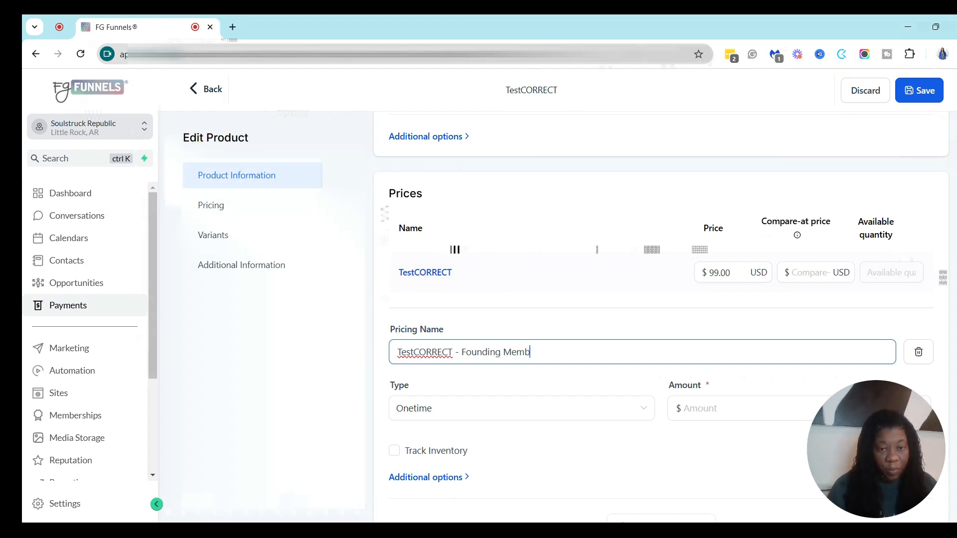
pyautogui.write('er')
pyautogui.press('Tab')
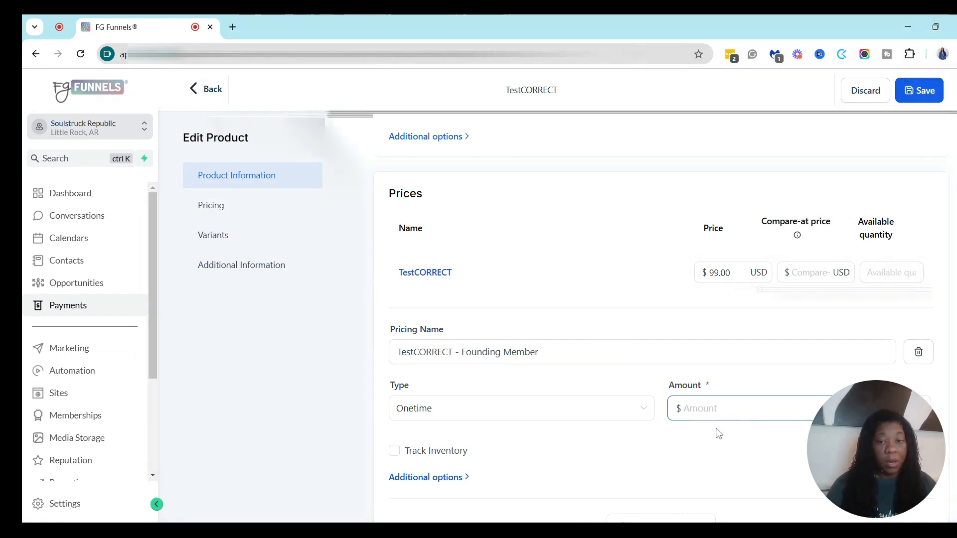
pyautogui.write('49')
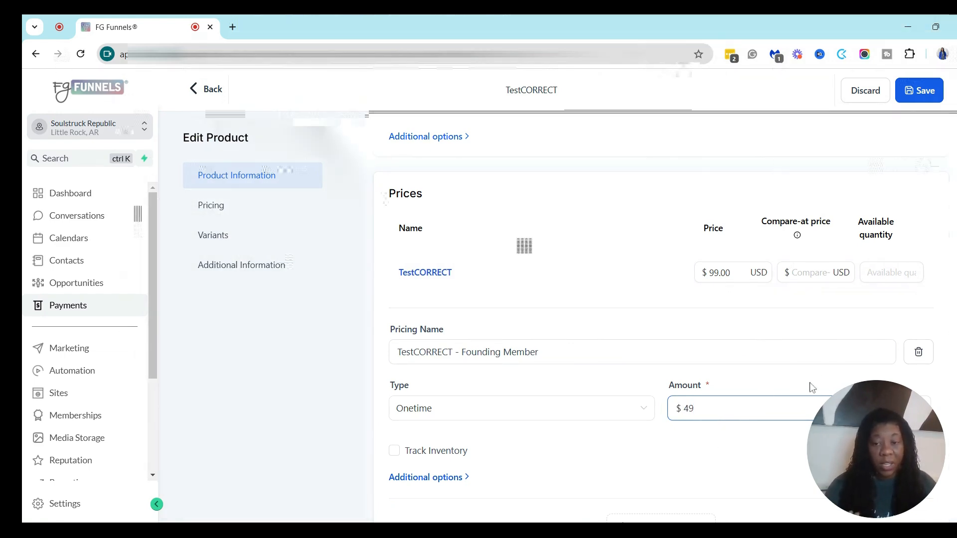
pyautogui.moveTo(864, 418); pyautogui.dragTo(260, 396)
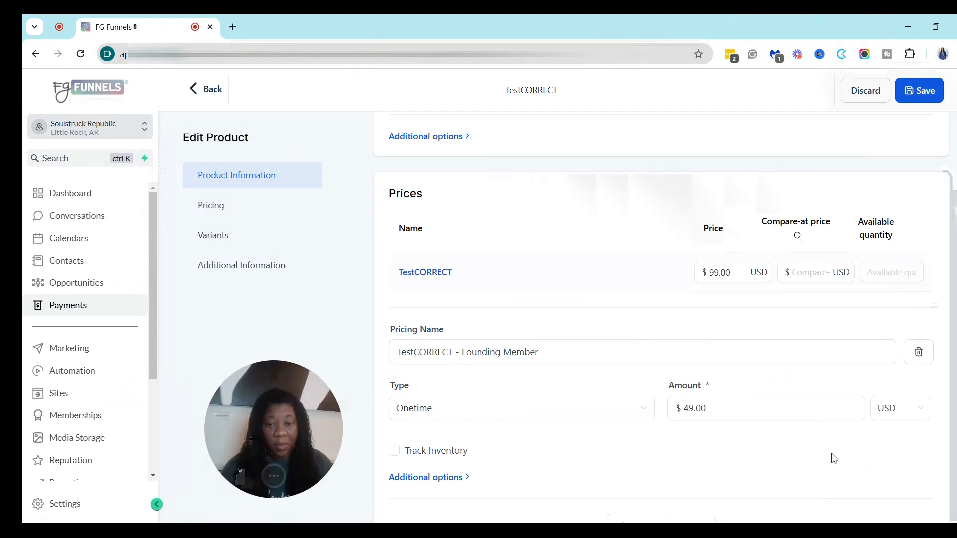
# - Add a third one-time price to the product, named "TestCORRECT - Order Bump", with an amount of 29 USD
pyautogui.moveTo(953, 378); pyautogui.dragTo(953, 398)
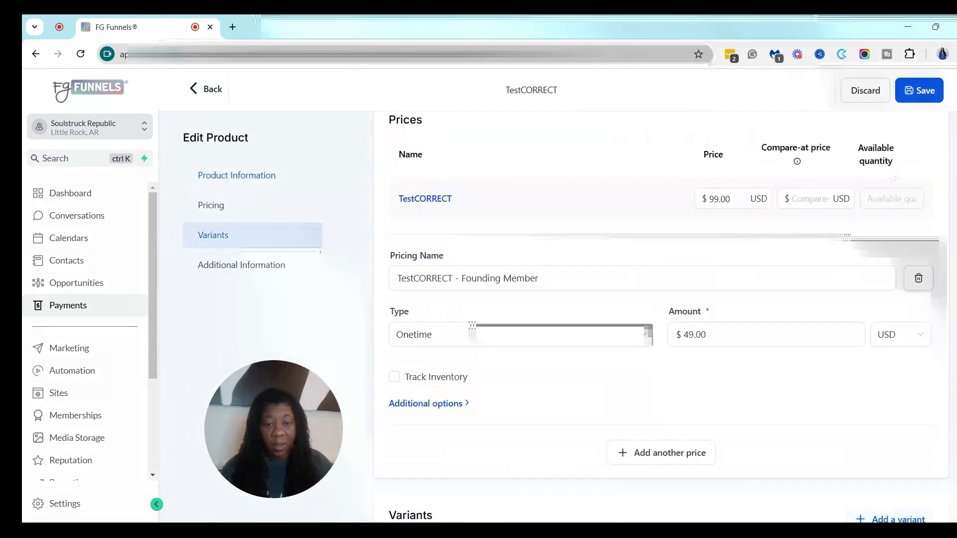
pyautogui.scroll(1, 758, 476)
pyautogui.click(668, 496)
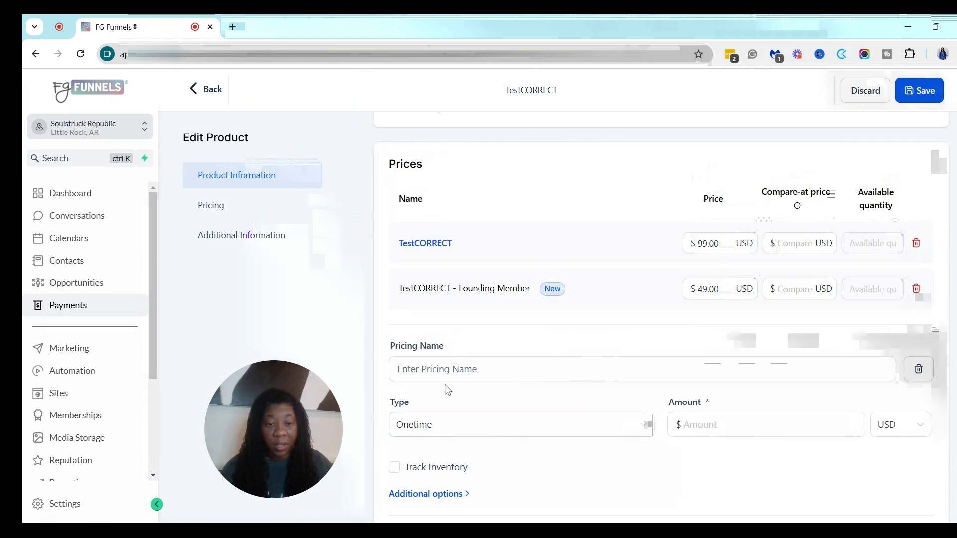
pyautogui.click(429, 370)
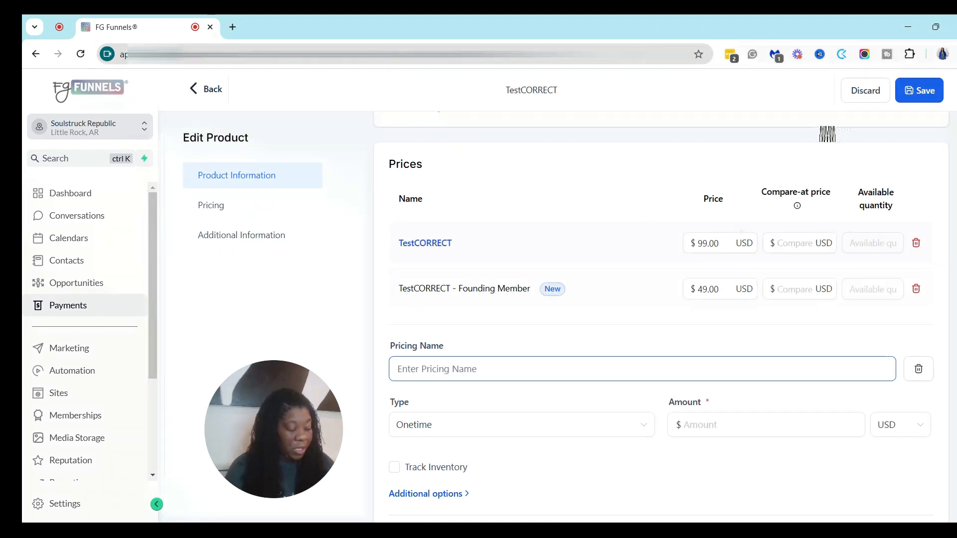
pyautogui.write('TestCO')
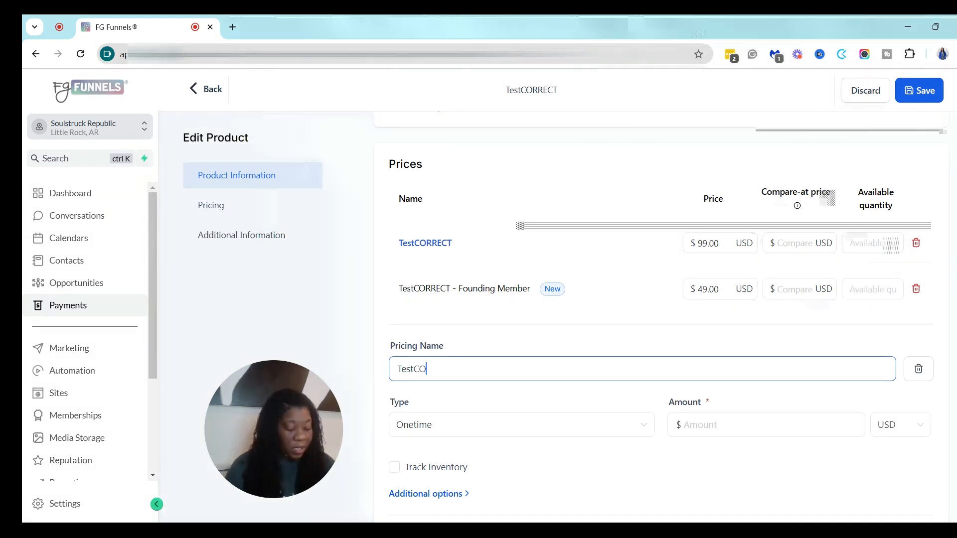
pyautogui.write('RRECT - ')
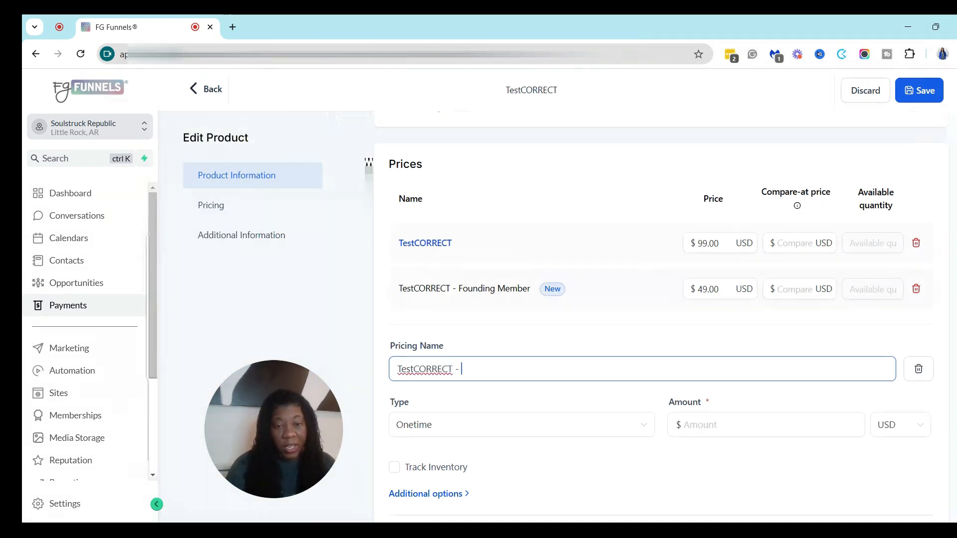
pyautogui.write('Order')
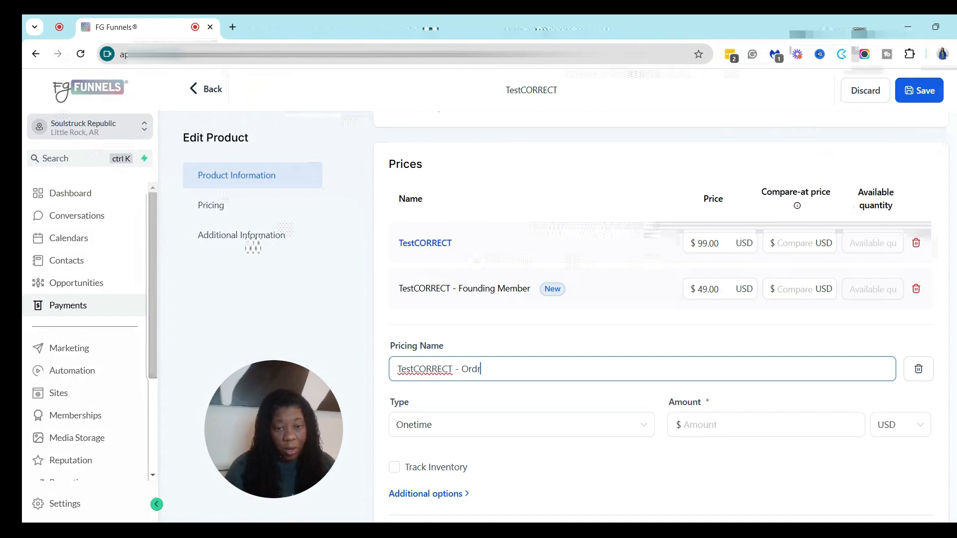
pyautogui.write(' Bump')
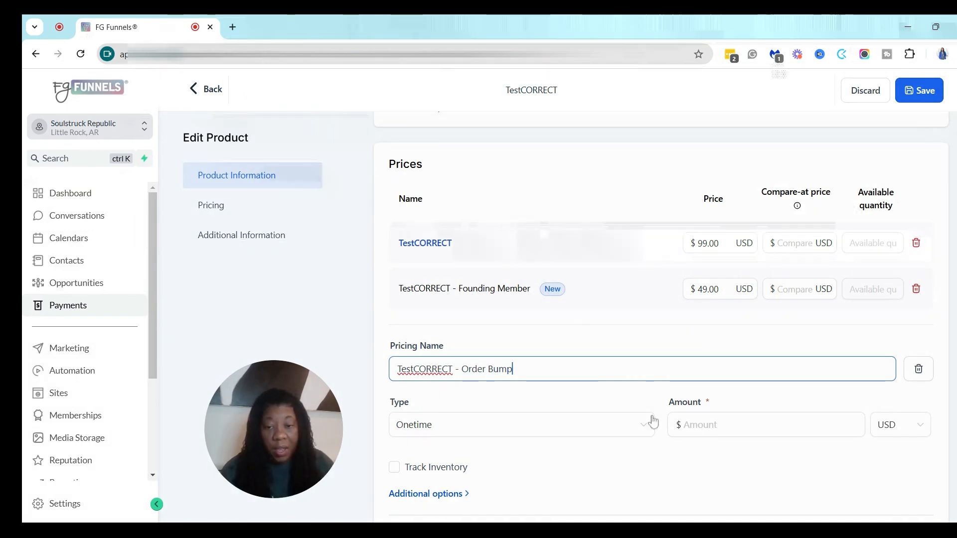
pyautogui.click(674, 425)
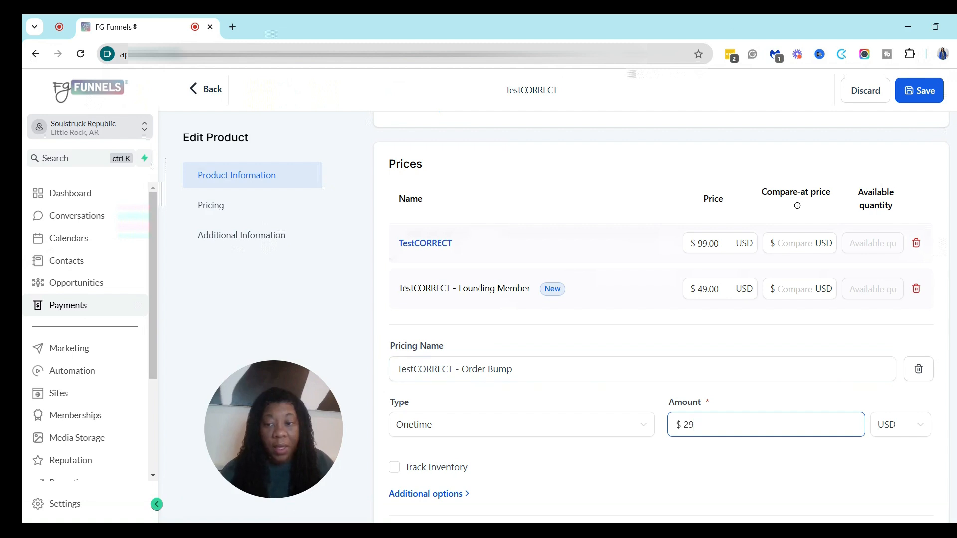
# - Add a fourth one-time price to the product, named "TestCORRECT - OTO", with an amount of 75 USD, and discard the extra blank price form
pyautogui.scroll(-3, 501, 407)
pyautogui.scroll(1, 661, 319)
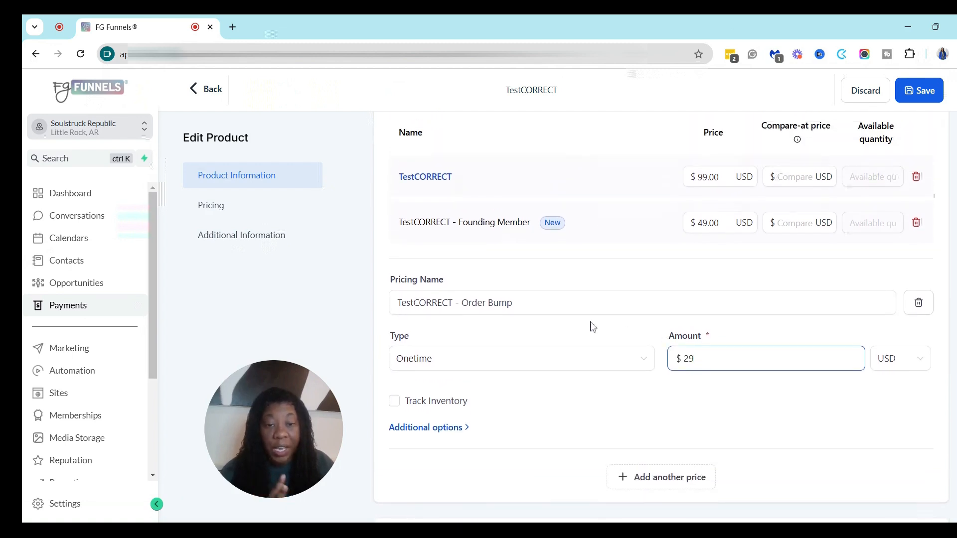
pyautogui.click(652, 480)
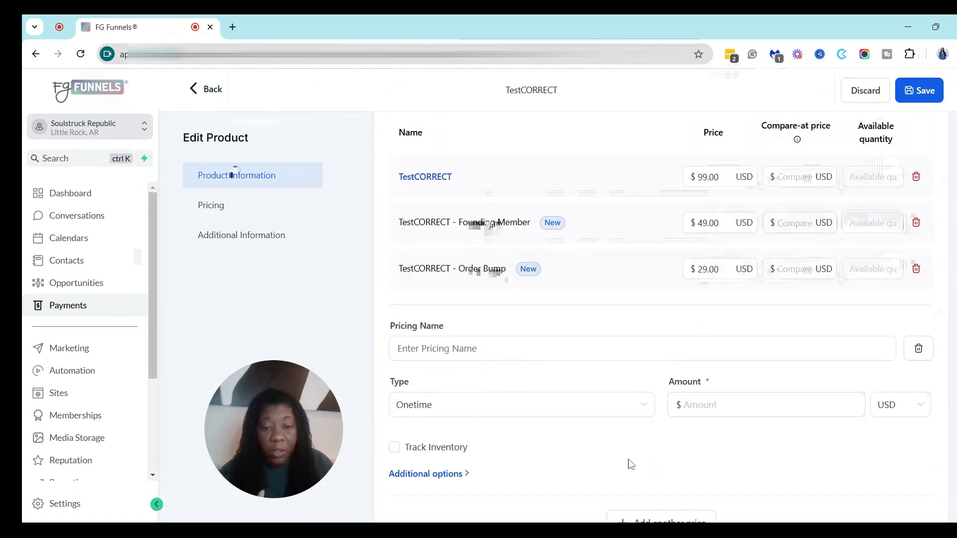
pyautogui.click(394, 347)
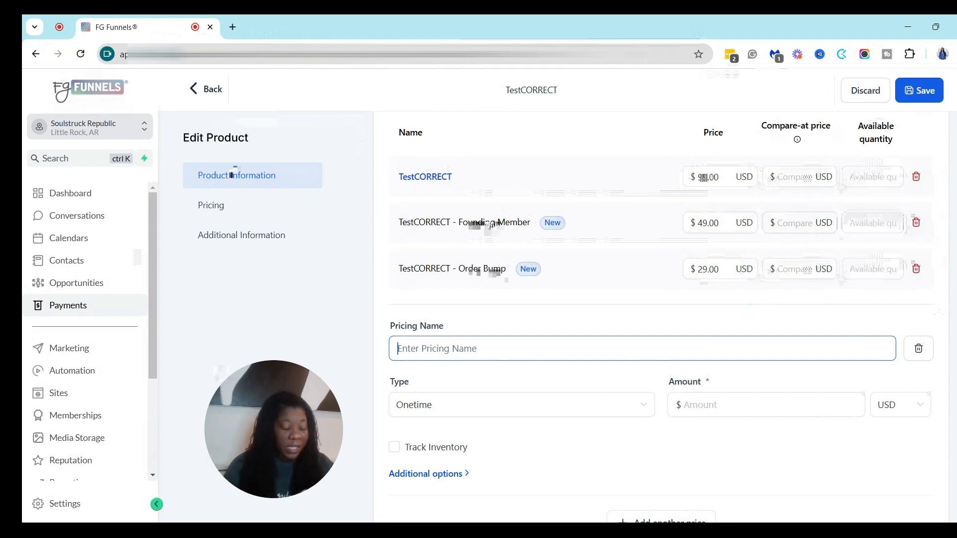
pyautogui.write('Test')
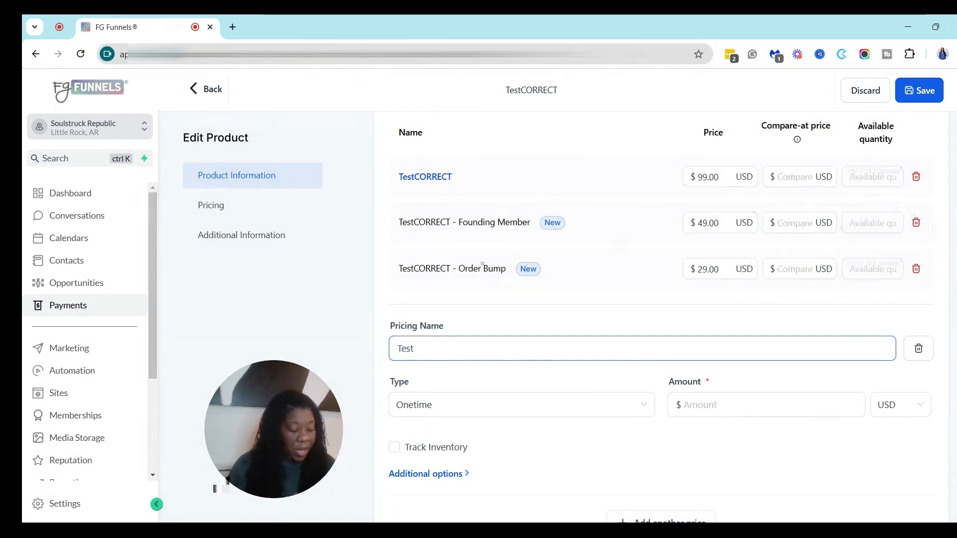
pyautogui.write('CORRECT ')
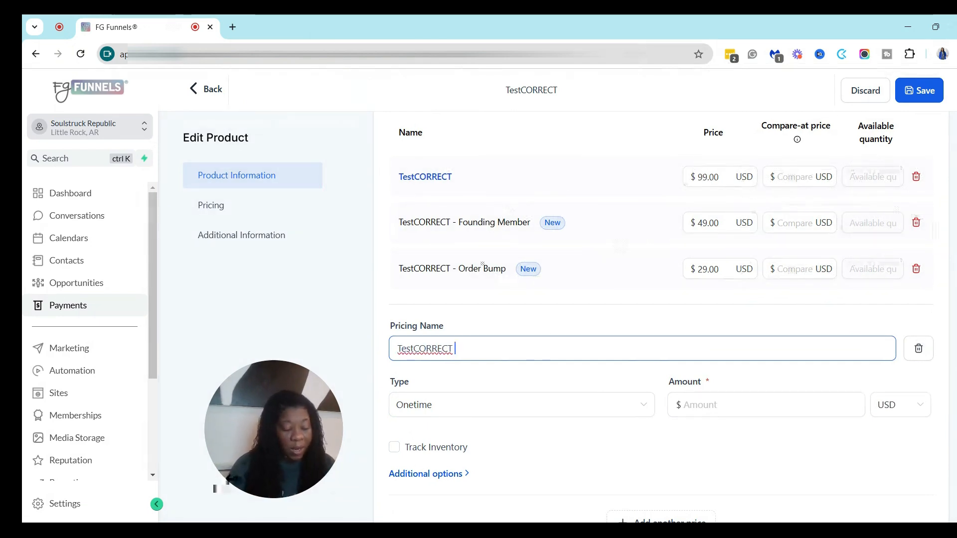
pyautogui.write('-')
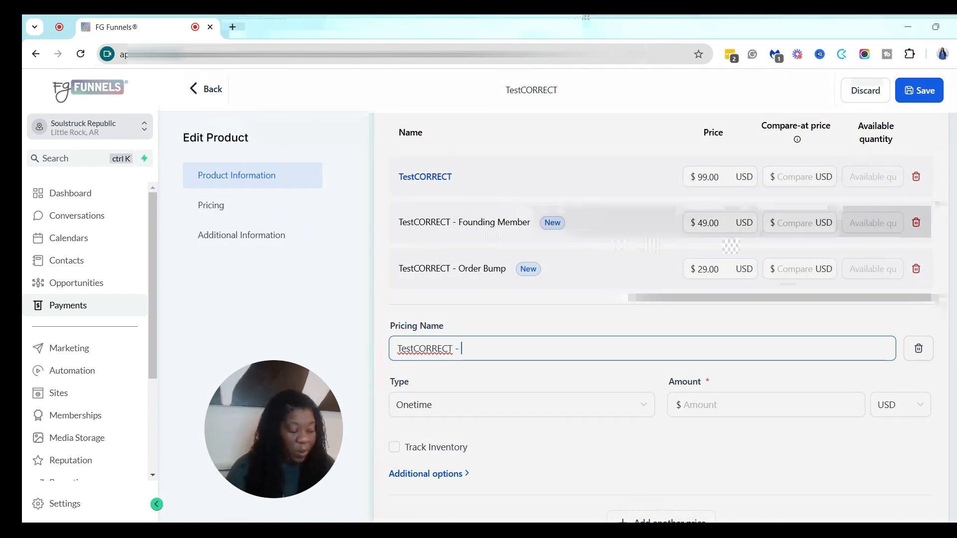
pyautogui.write('OTO')
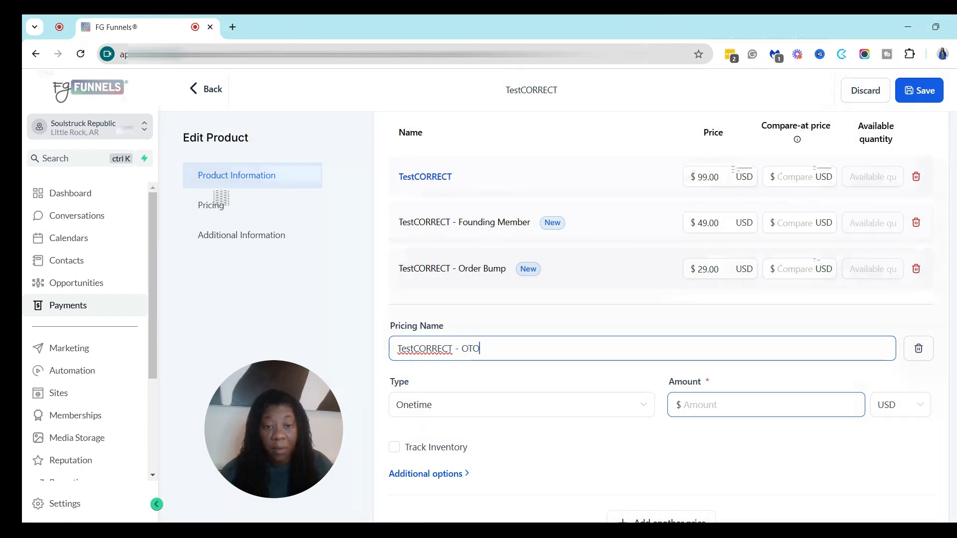
pyautogui.click(728, 404)
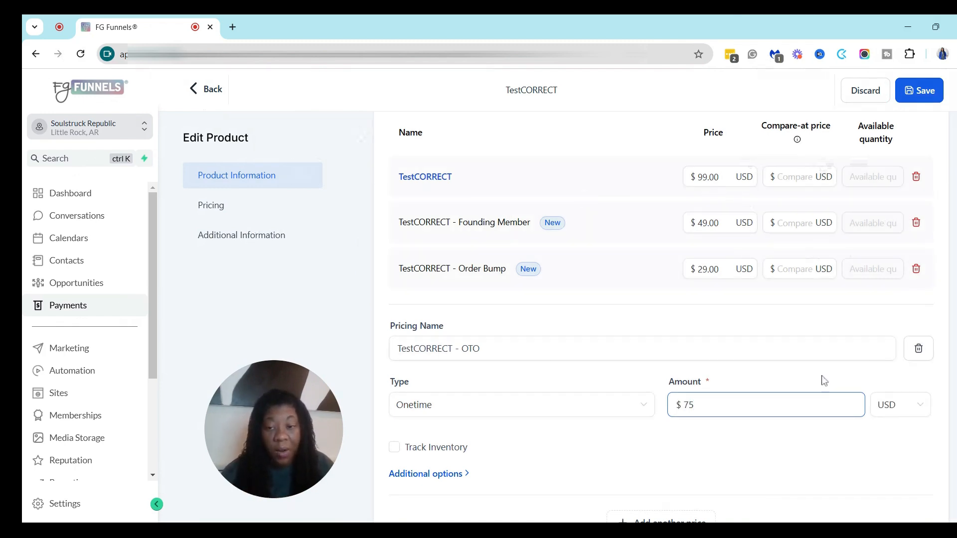
pyautogui.scroll(-2, 908, 417)
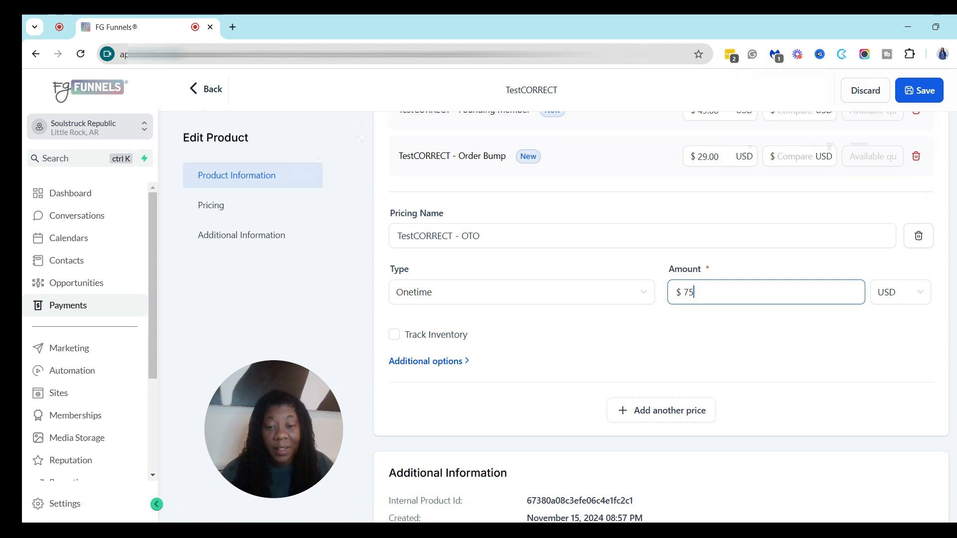
pyautogui.click(669, 415)
pyautogui.click(918, 281)
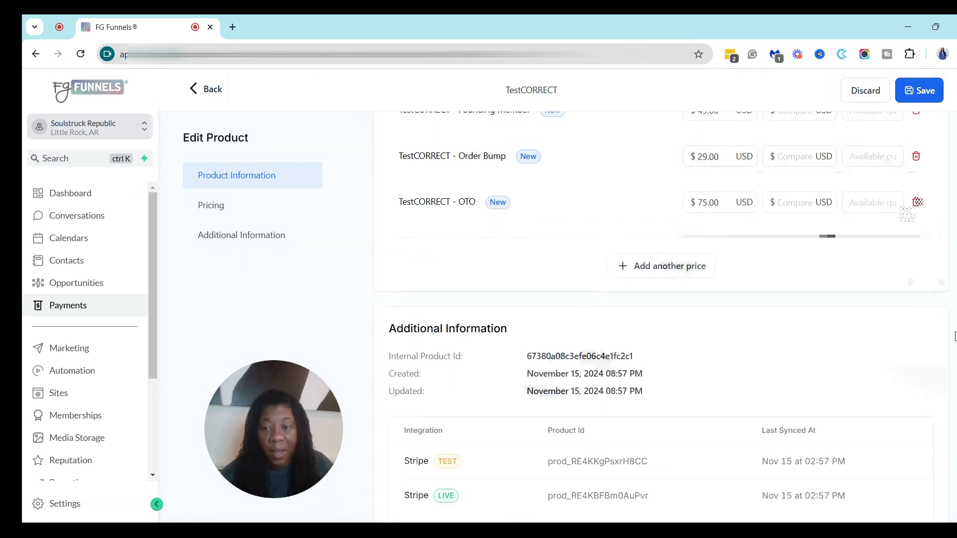
# - Set the compare-at price to 150 USD for all four prices of the product
pyautogui.moveTo(956, 394); pyautogui.dragTo(956, 349)
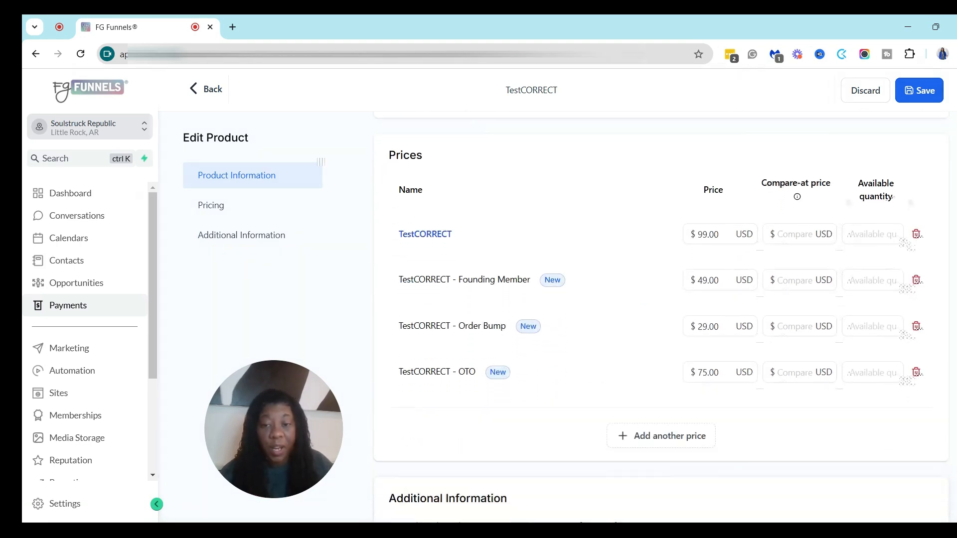
pyautogui.click(778, 234)
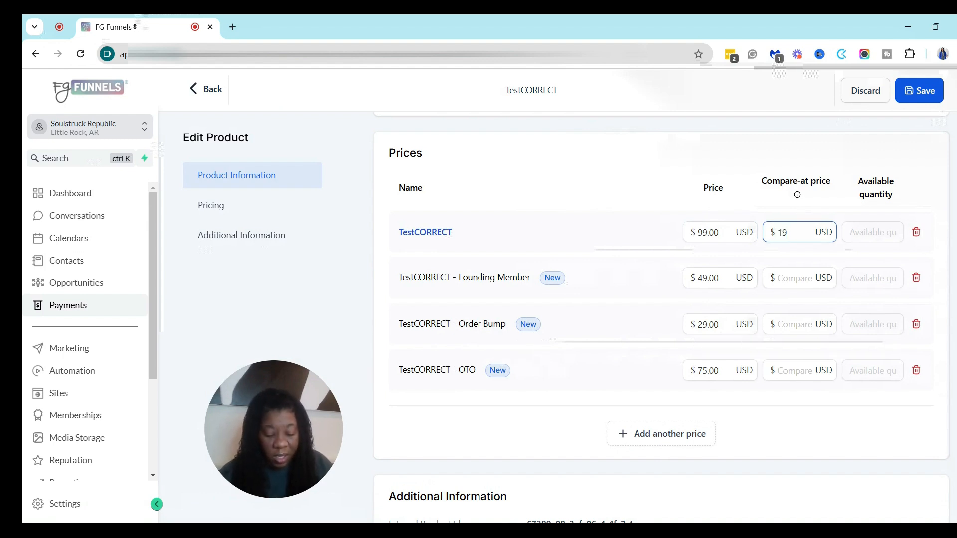
pyautogui.press('BackSpace')
pyautogui.write('50')
pyautogui.click(796, 275)
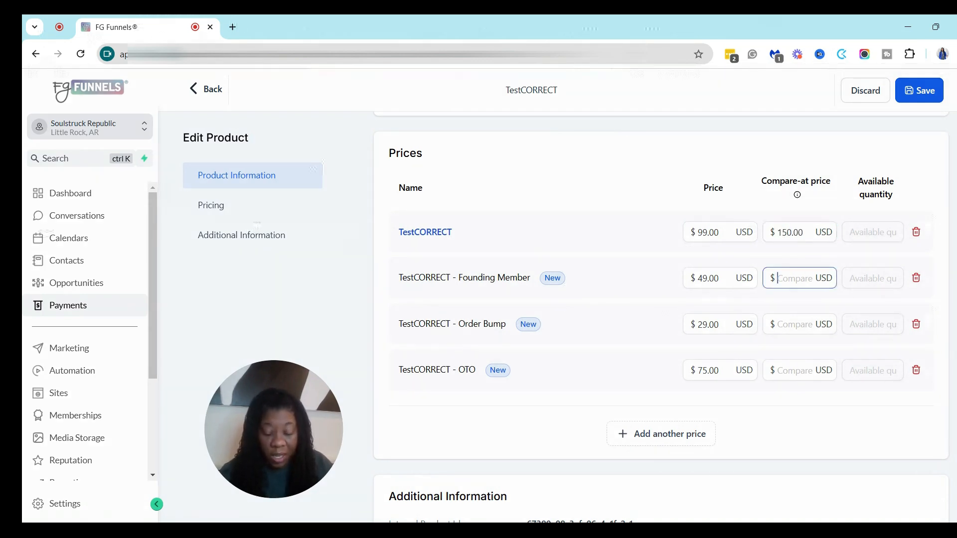
pyautogui.write('150')
pyautogui.click(779, 325)
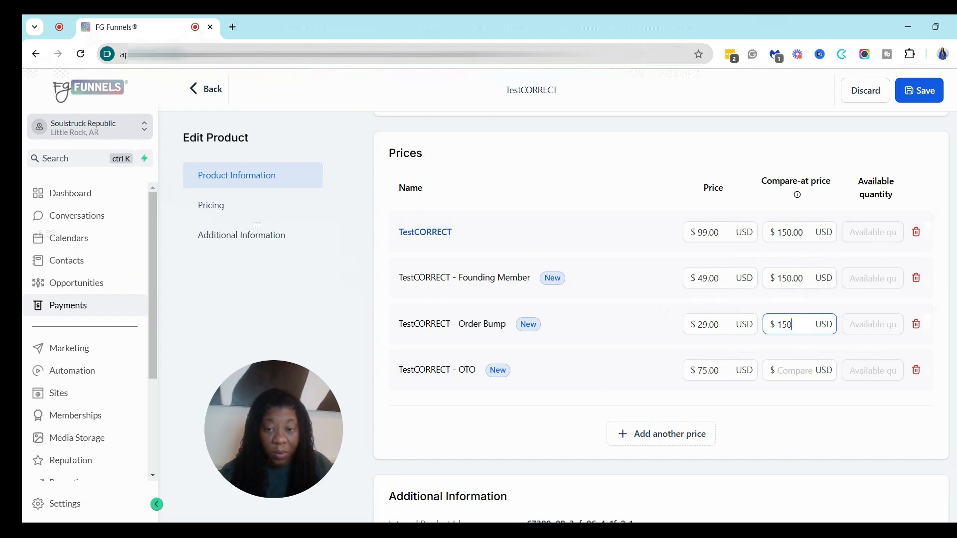
pyautogui.click(784, 364)
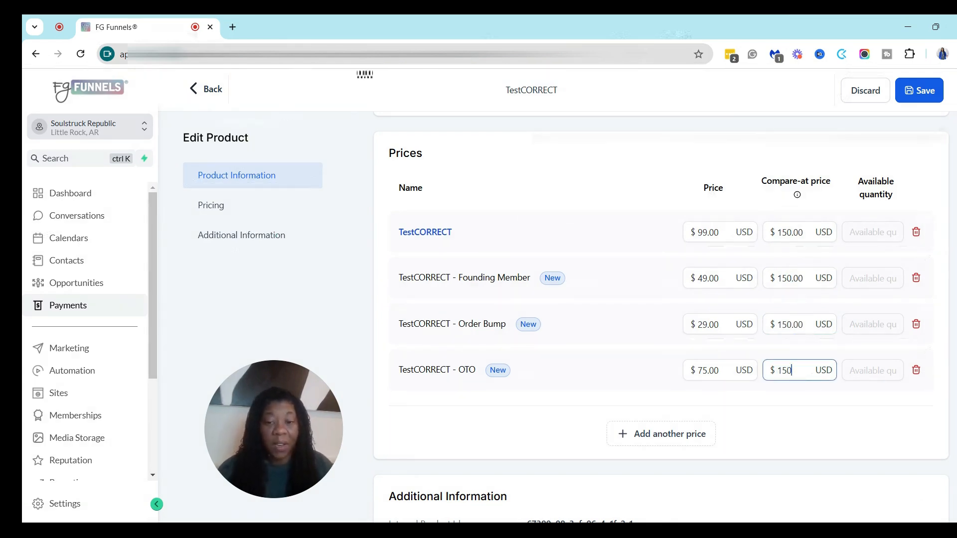
# - Review the product's additional information and Stripe integrations, and save the product changes
pyautogui.scroll(-3, 648, 298)
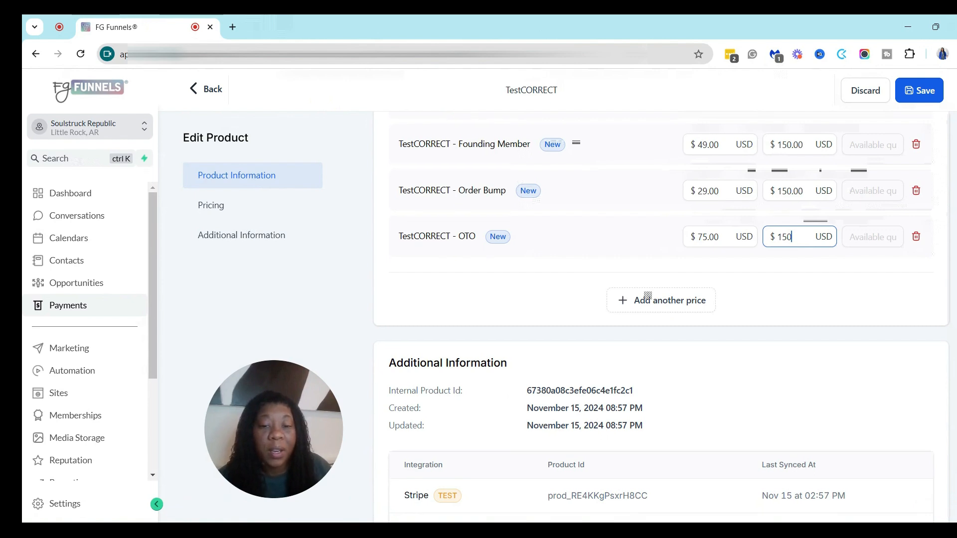
pyautogui.scroll(-3, 648, 297)
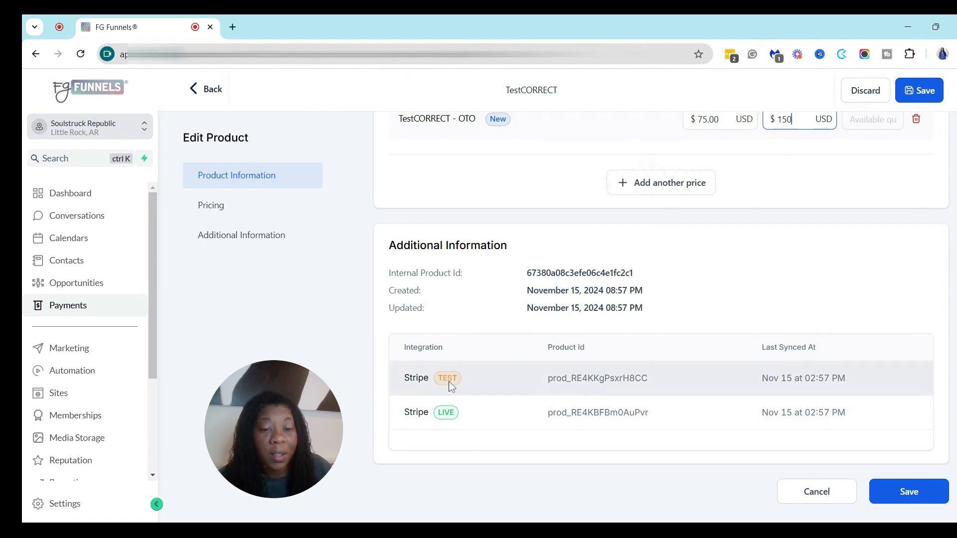
pyautogui.scroll(1, 661, 309)
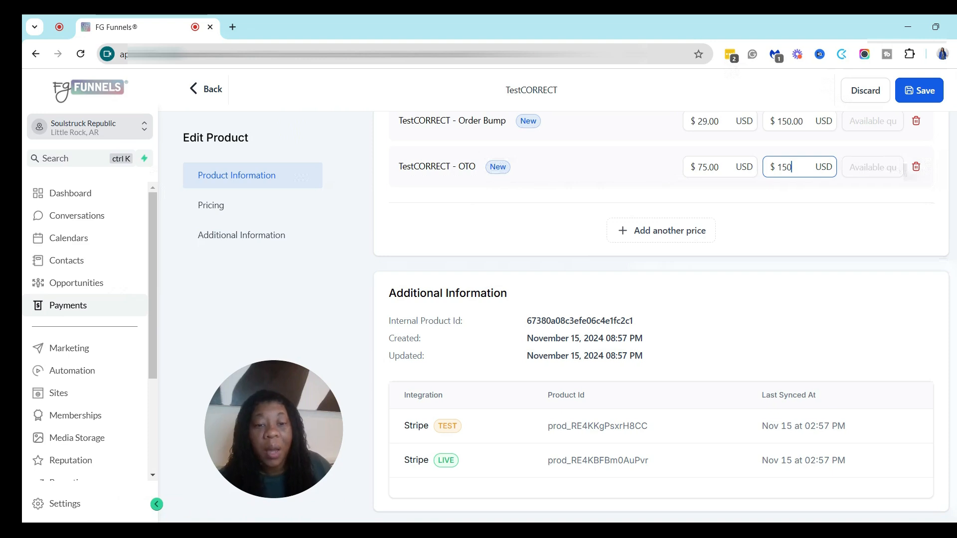
pyautogui.scroll(-1, 661, 309)
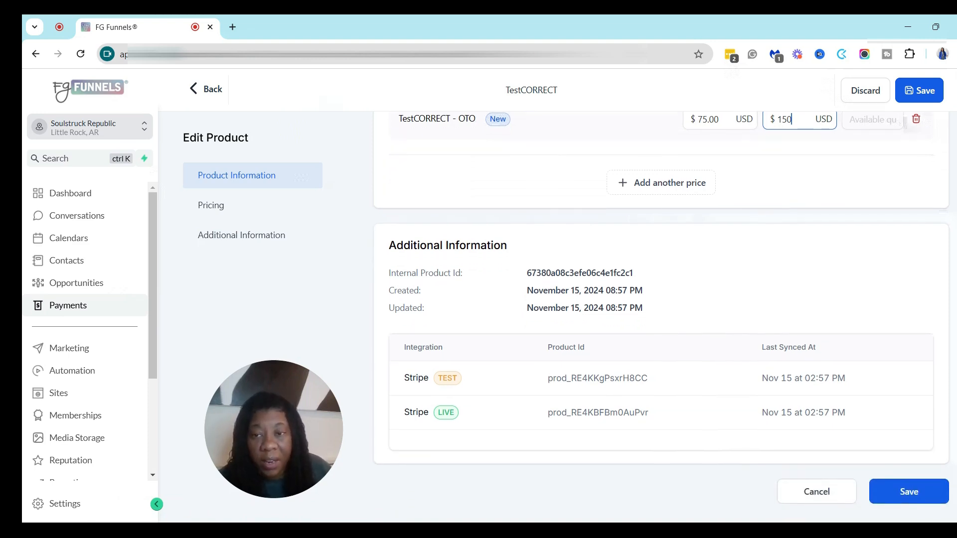
pyautogui.scroll(10, 954, 312)
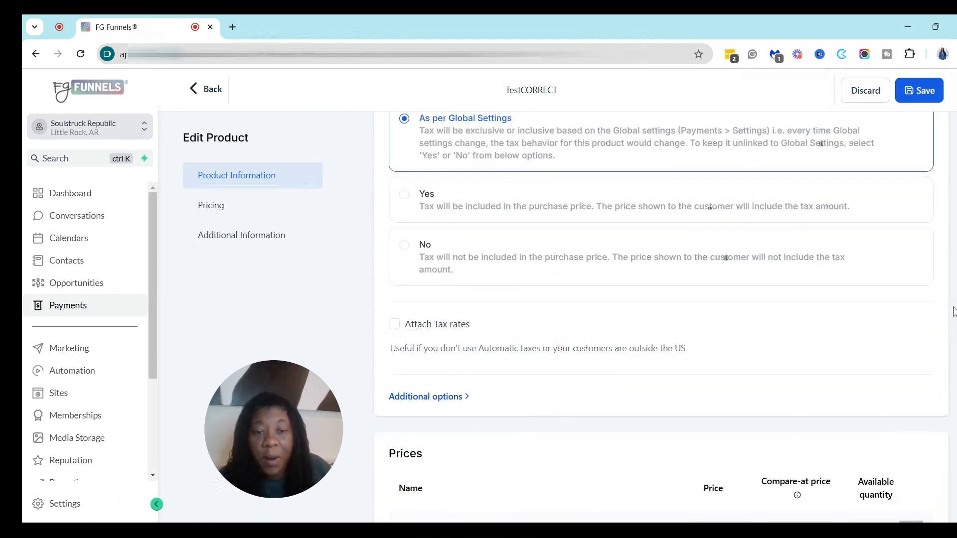
pyautogui.click(921, 90)
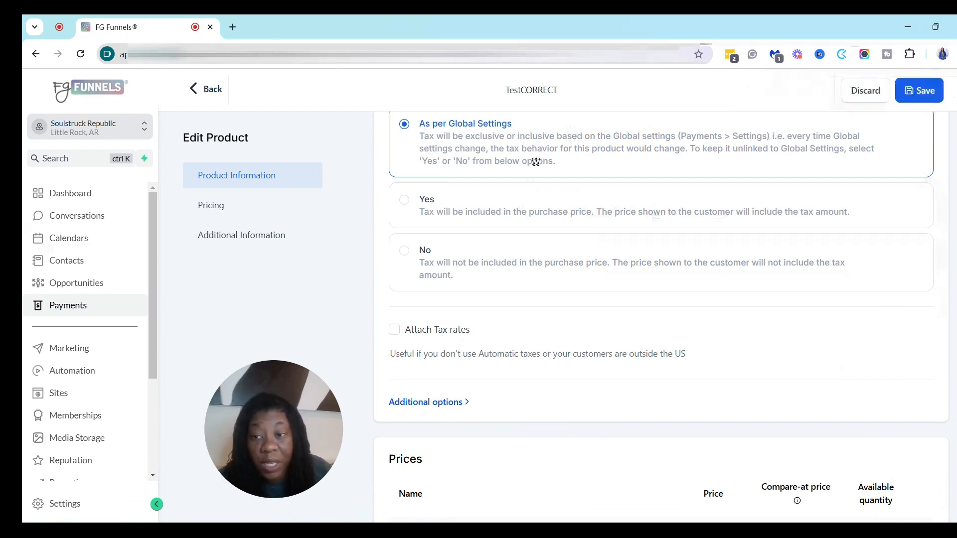
# - Open the base TestCORRECT price, set its delivery type to Digital Product, and save it
pyautogui.scroll(-6, 661, 319)
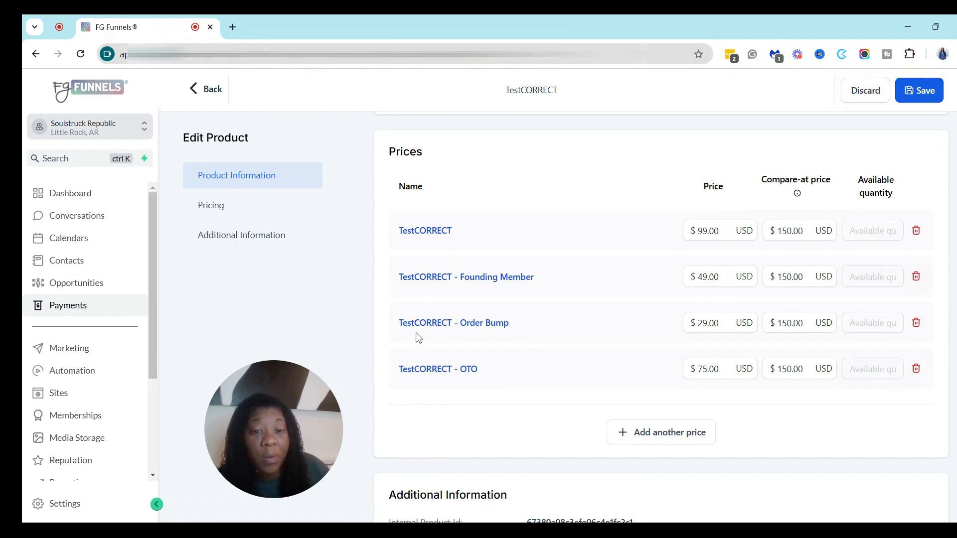
pyautogui.click(437, 231)
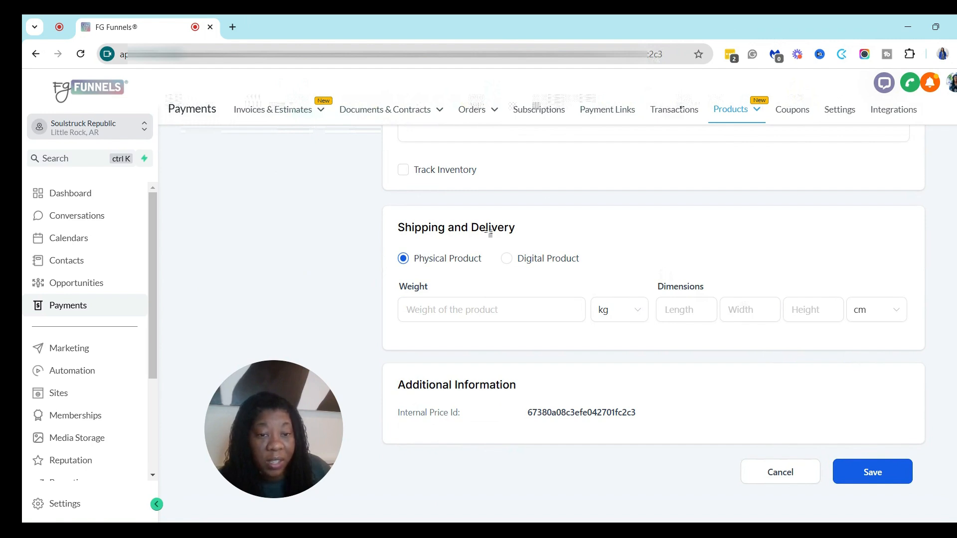
pyautogui.click(507, 262)
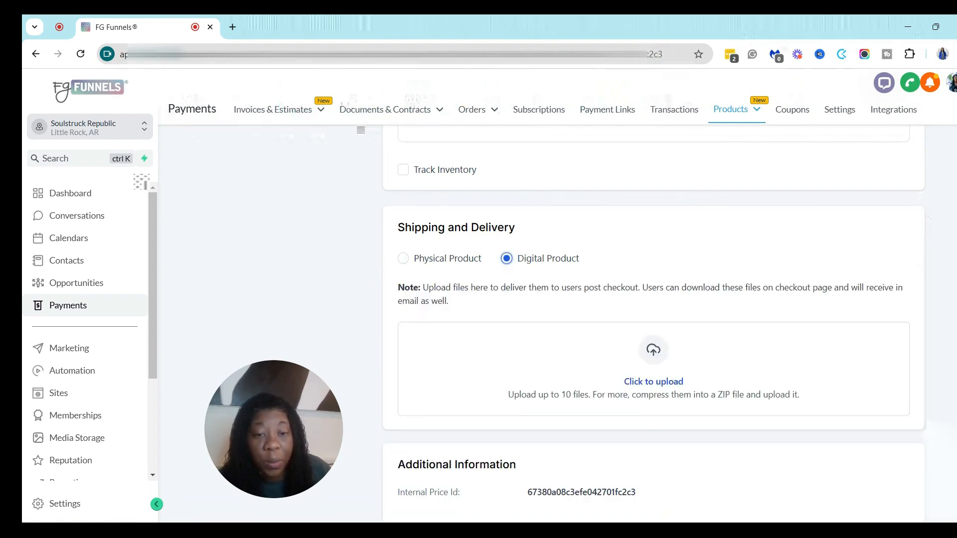
pyautogui.scroll(-3, 653, 324)
pyautogui.click(872, 472)
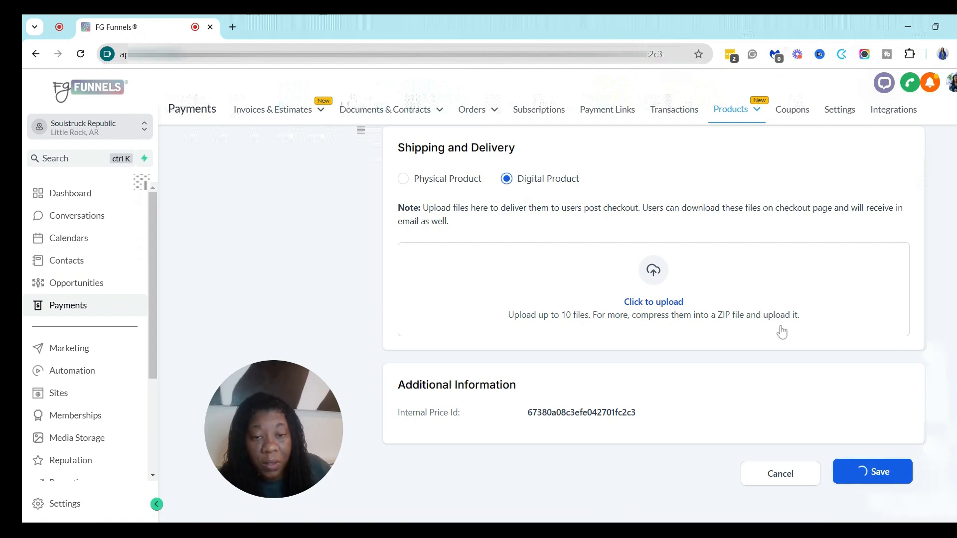
# - Switch the "TestCORRECT - Founding Member" price to Digital Product delivery and save it
pyautogui.moveTo(956, 414); pyautogui.dragTo(937, 164)
pyautogui.click(328, 247)
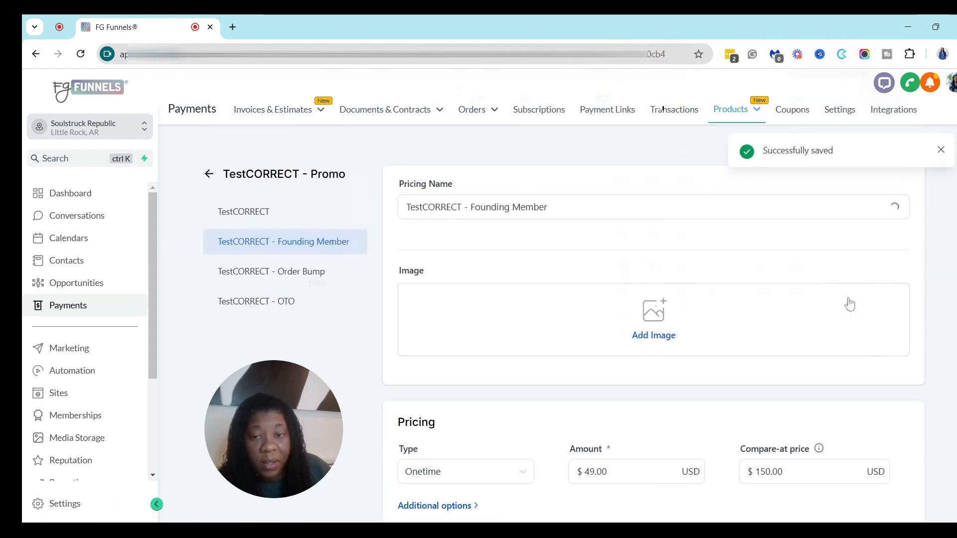
pyautogui.scroll(-10, 284, 301)
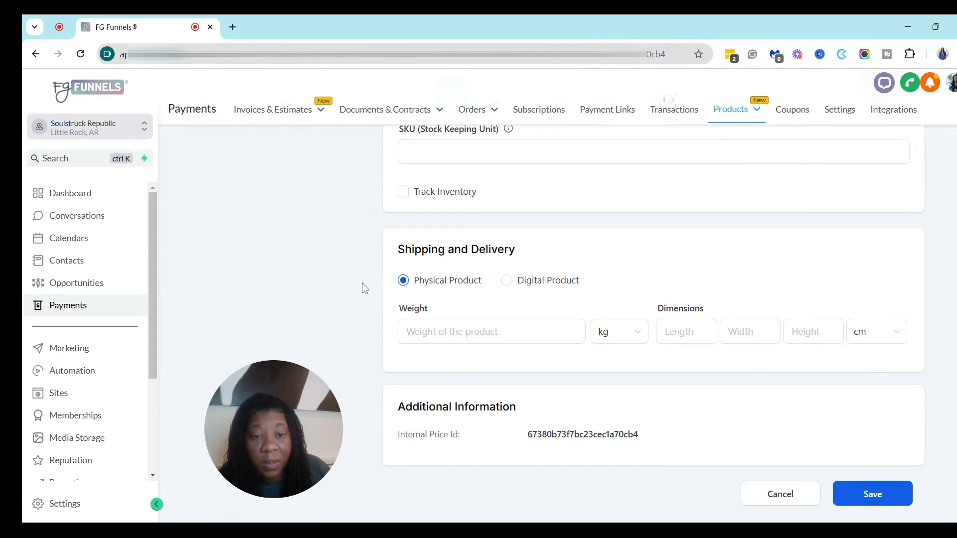
pyautogui.click(507, 281)
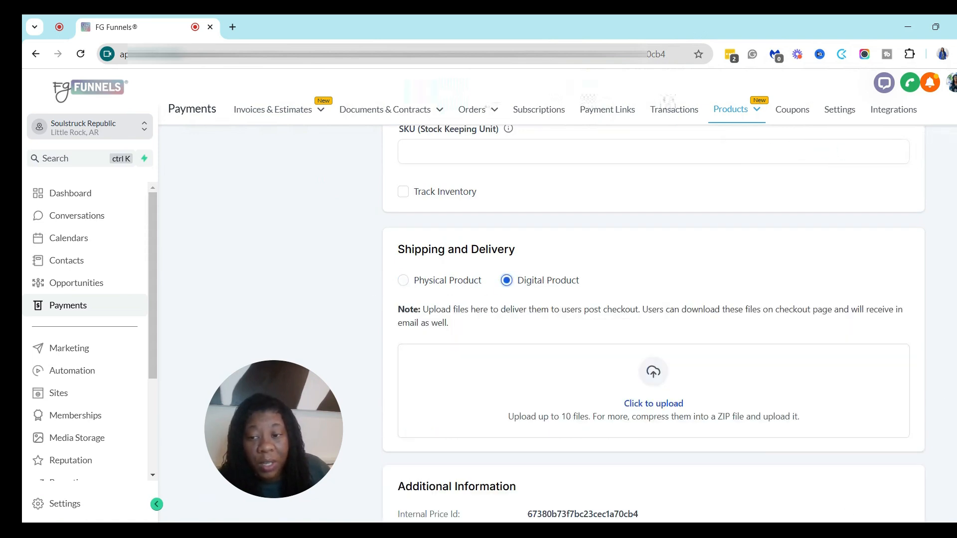
pyautogui.scroll(-3, 653, 324)
pyautogui.click(860, 473)
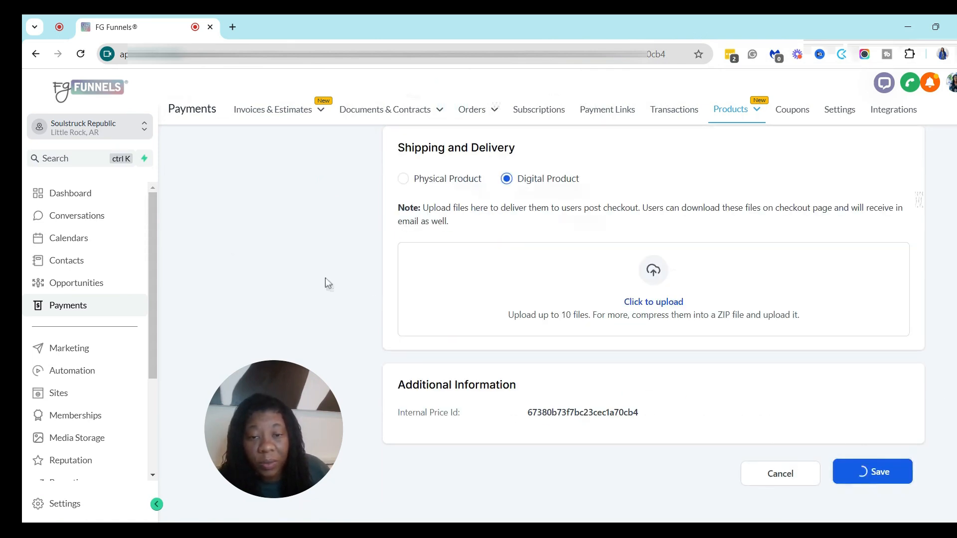
# - Switch the "TestCORRECT - Order Bump" price to Digital Product delivery and save it
pyautogui.scroll(5, 931, 246)
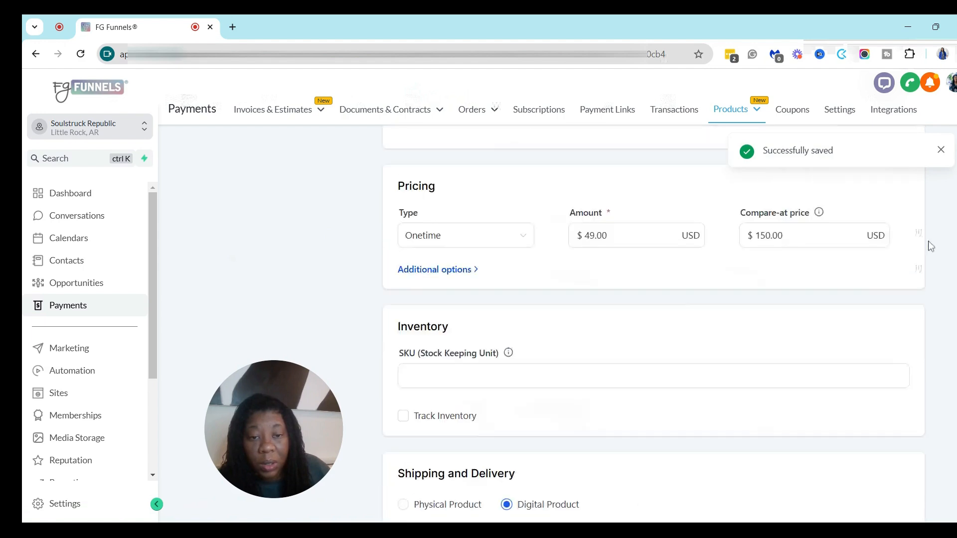
pyautogui.scroll(5, 931, 246)
pyautogui.click(240, 273)
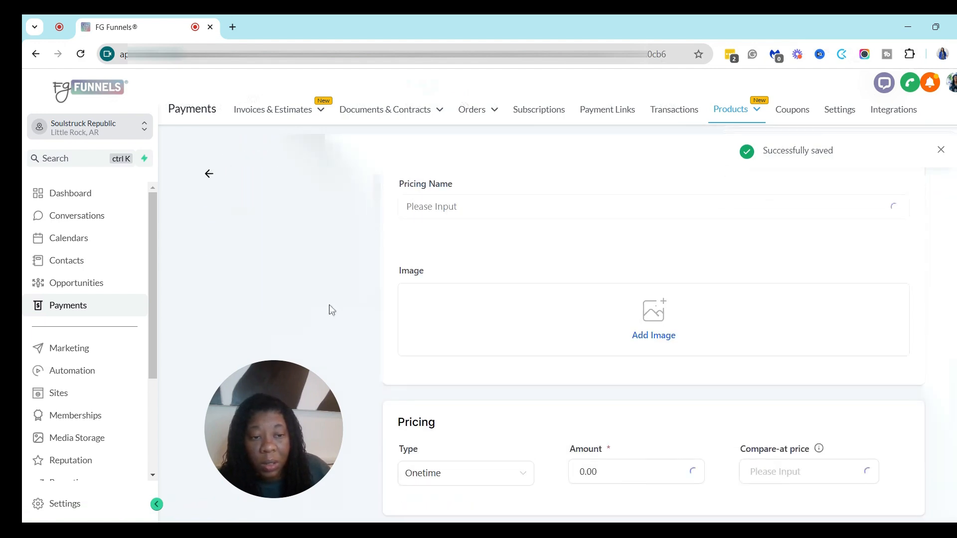
pyautogui.scroll(-9, 449, 309)
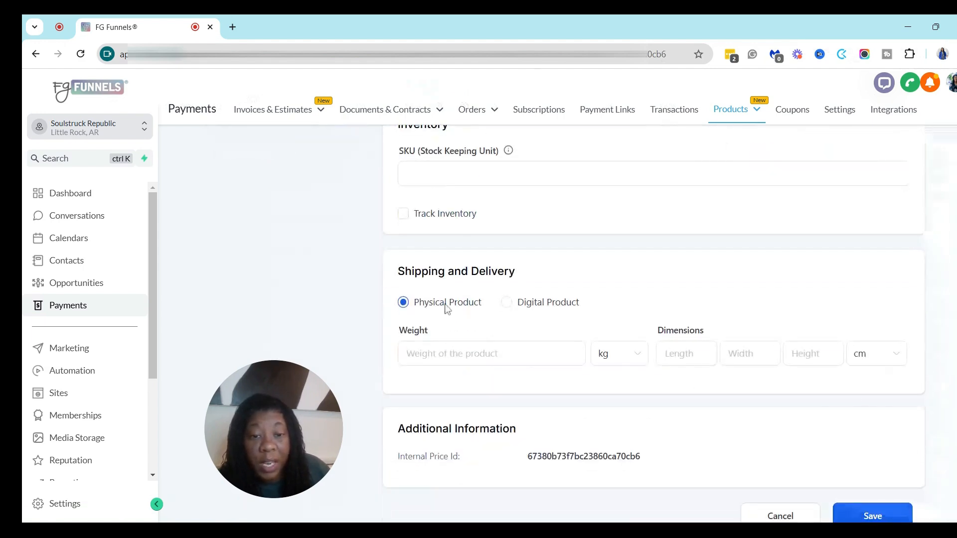
pyautogui.click(508, 303)
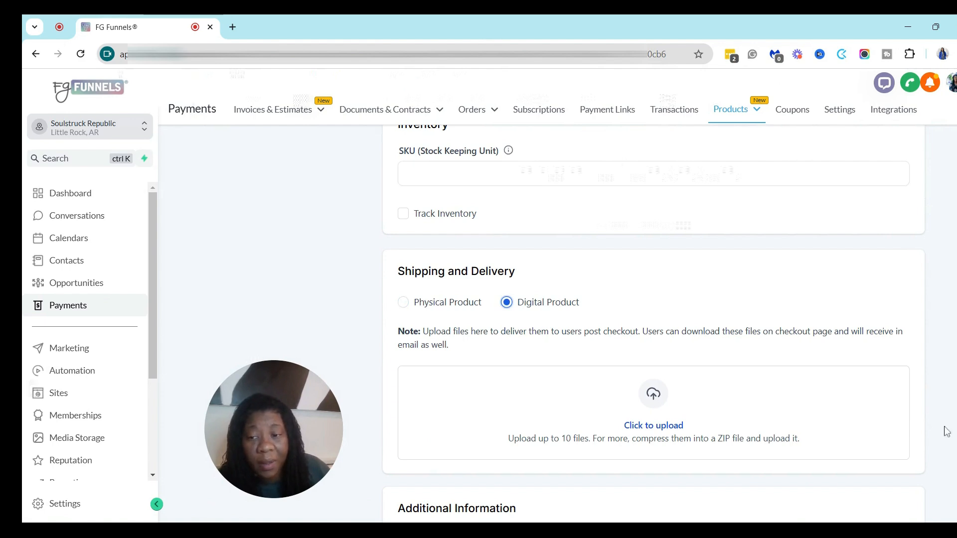
pyautogui.scroll(-3, 653, 317)
pyautogui.click(862, 479)
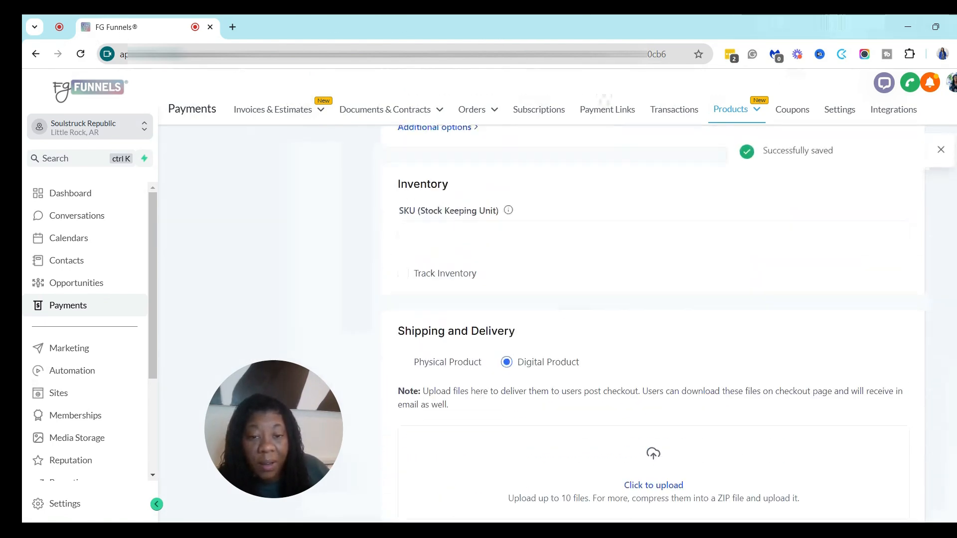
# - Switch the "TestCORRECT - OTO" price to Digital Product delivery and save it
pyautogui.click(261, 269)
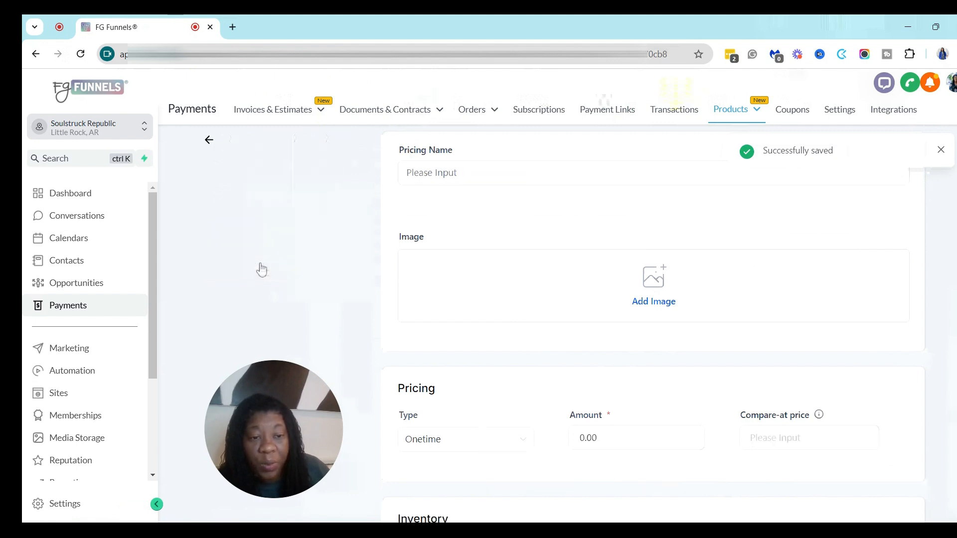
pyautogui.scroll(-4, 286, 154)
pyautogui.scroll(-5, 525, 344)
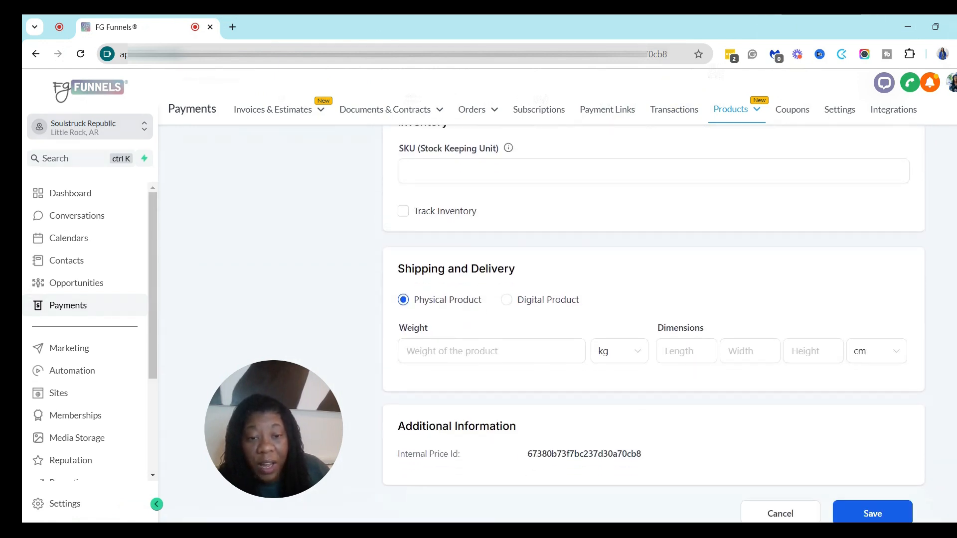
pyautogui.click(506, 259)
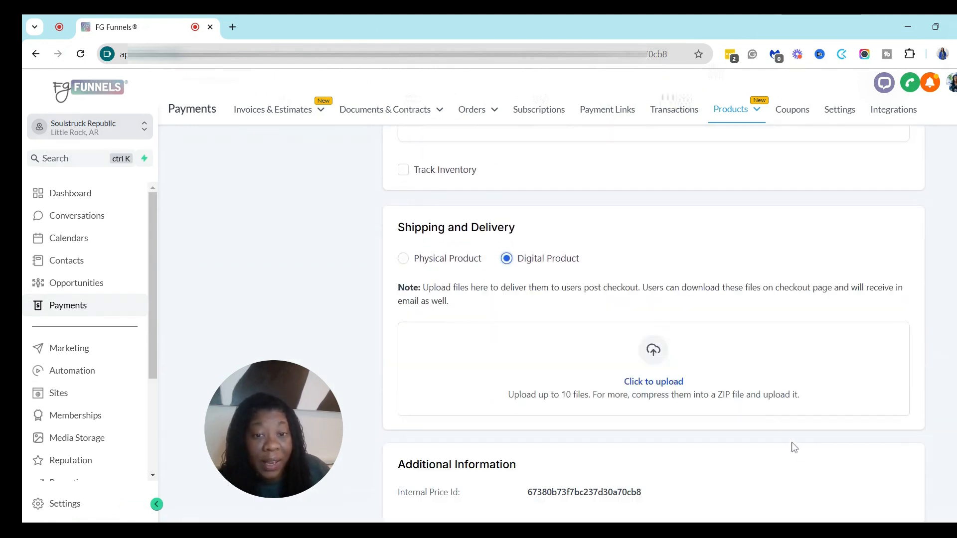
pyautogui.scroll(-1, 782, 447)
pyautogui.scroll(-1, 654, 309)
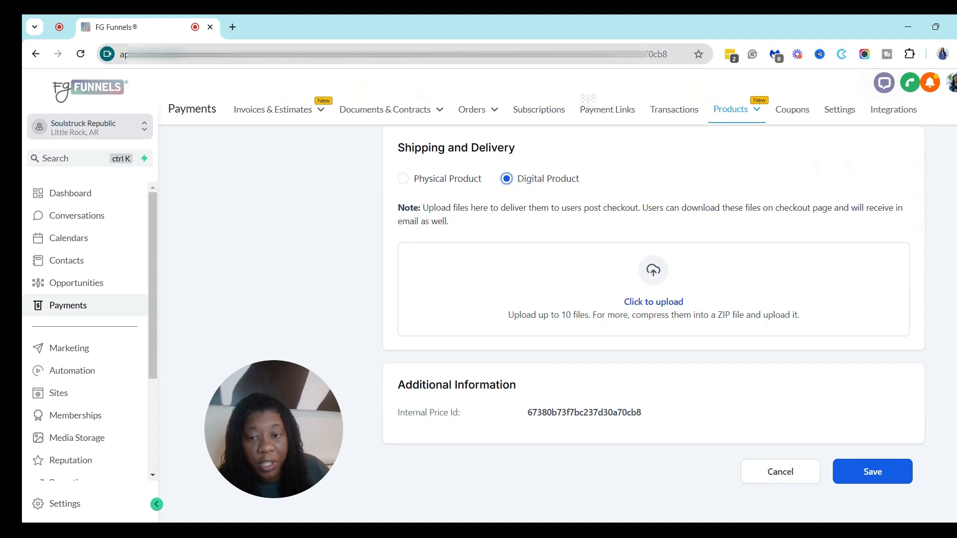
pyautogui.click(885, 472)
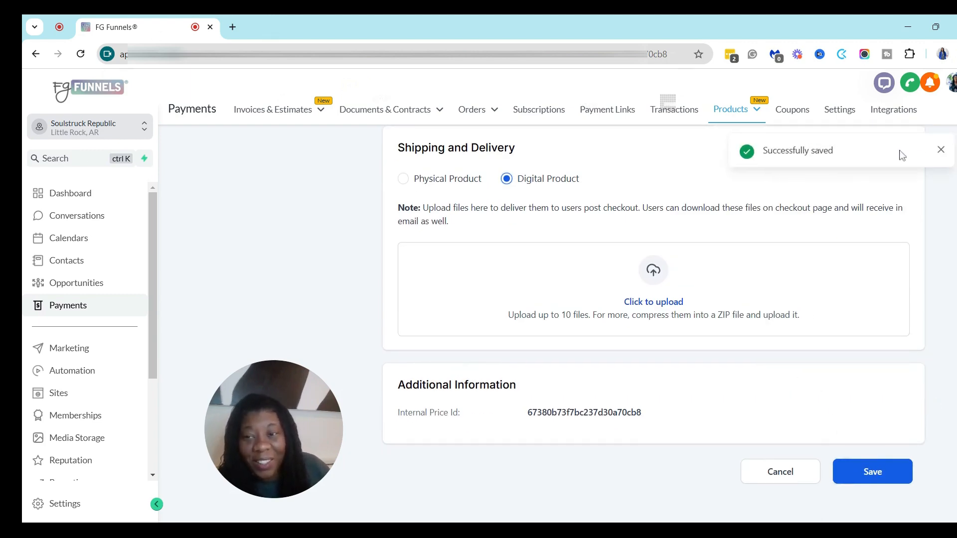
pyautogui.click(940, 150)
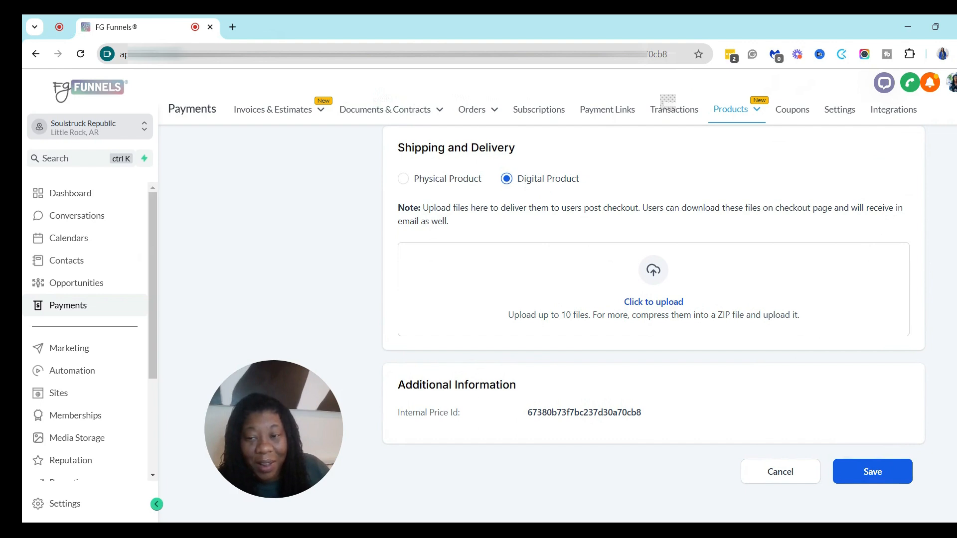
pyautogui.click(883, 469)
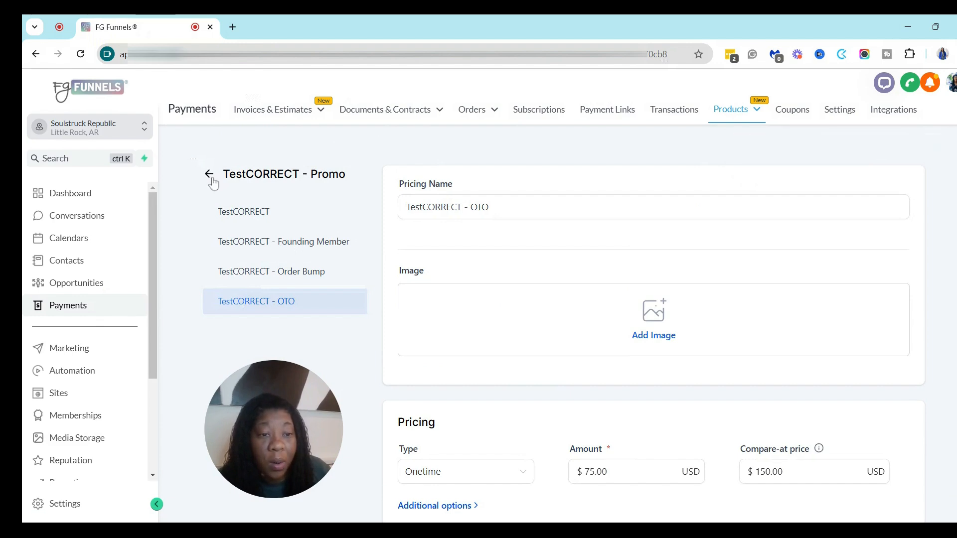
# - Return to the TestCORRECT - Promo product and set its product tax code to Digital Goods
pyautogui.click(209, 175)
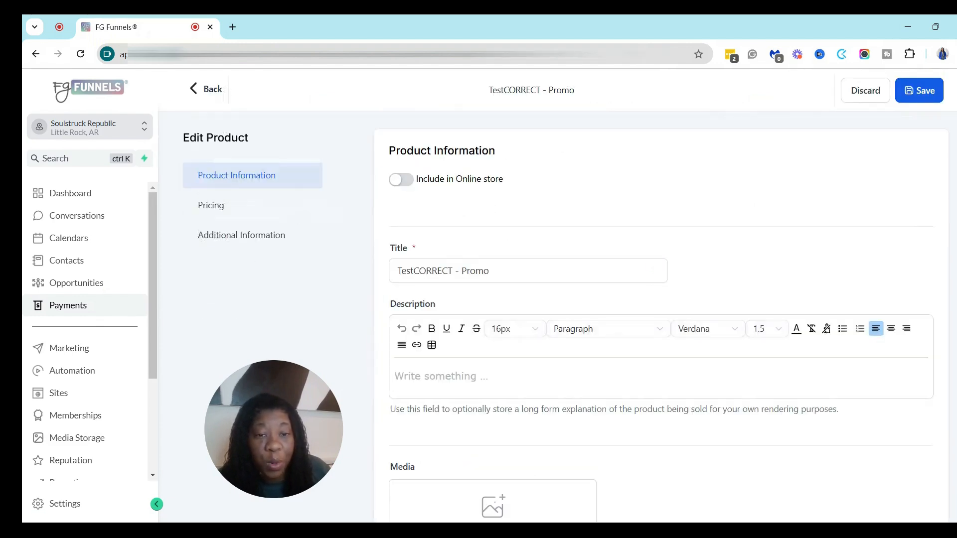
pyautogui.scroll(-10, 661, 316)
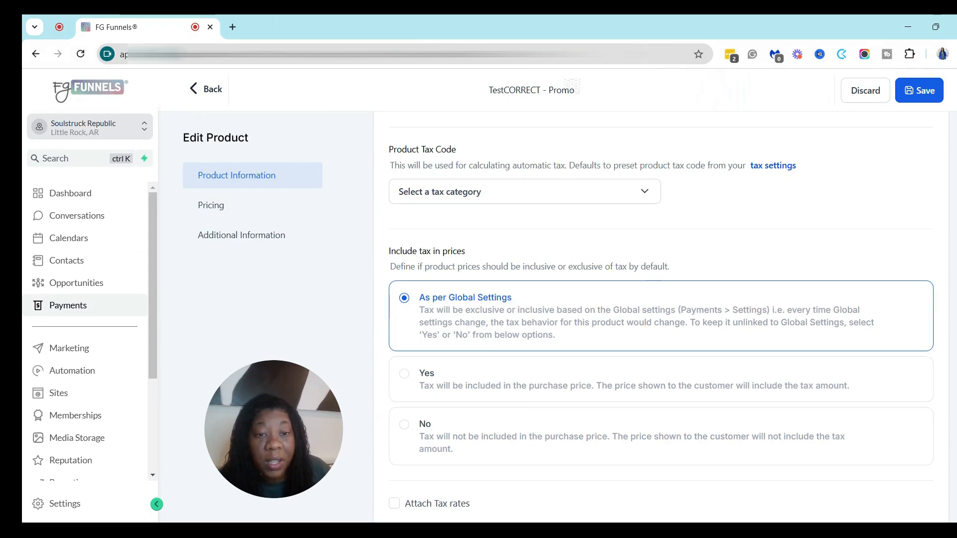
pyautogui.scroll(1, 662, 316)
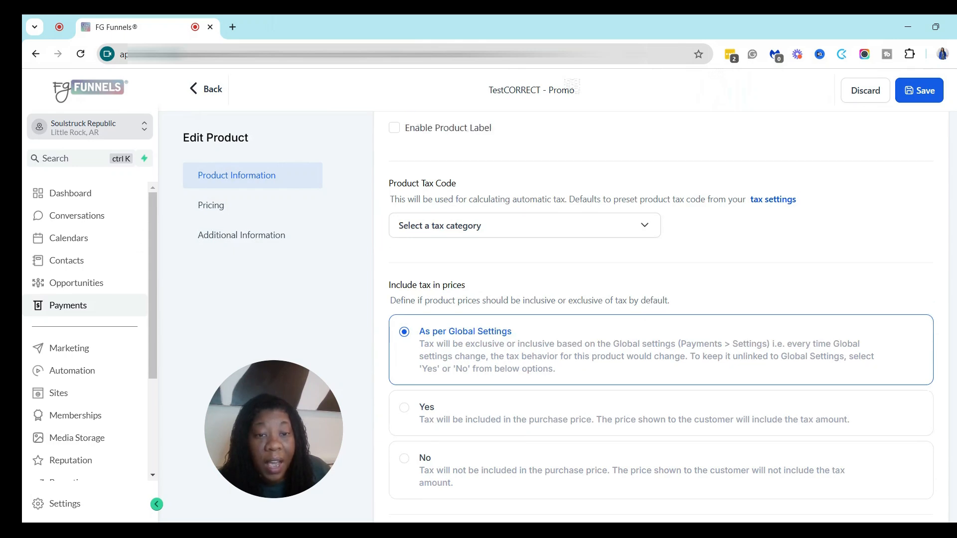
pyautogui.click(445, 233)
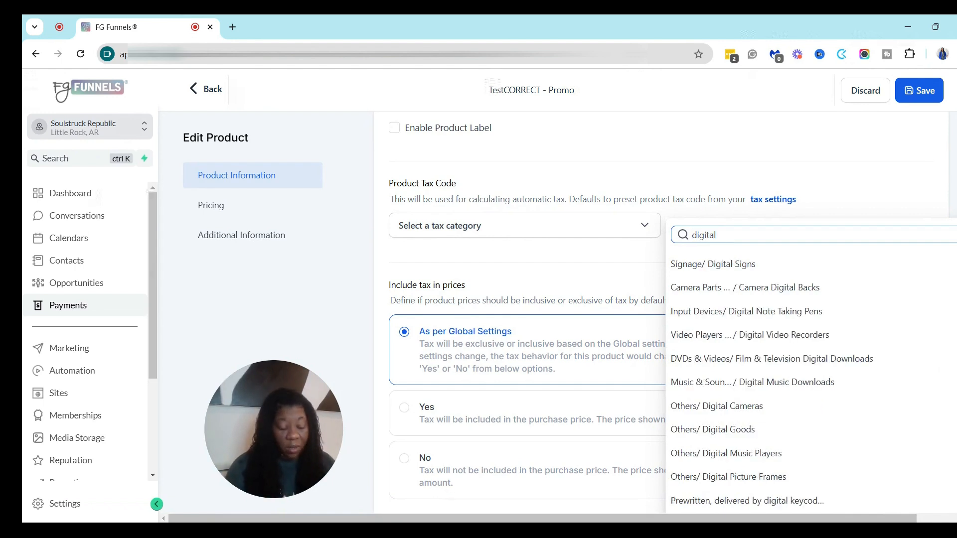
pyautogui.click(719, 262)
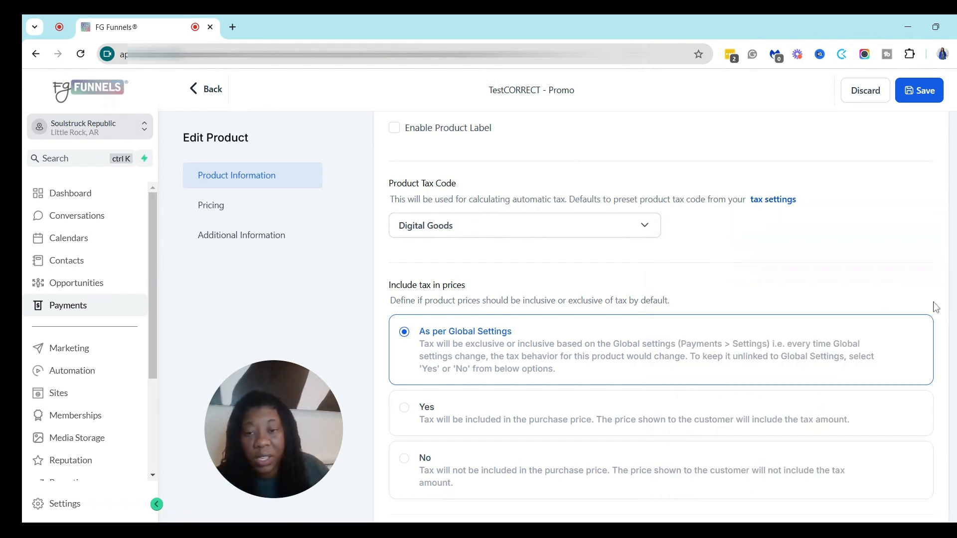
# - Set the product's prices to include tax by choosing Yes, and save the product
pyautogui.scroll(-2, 588, 311)
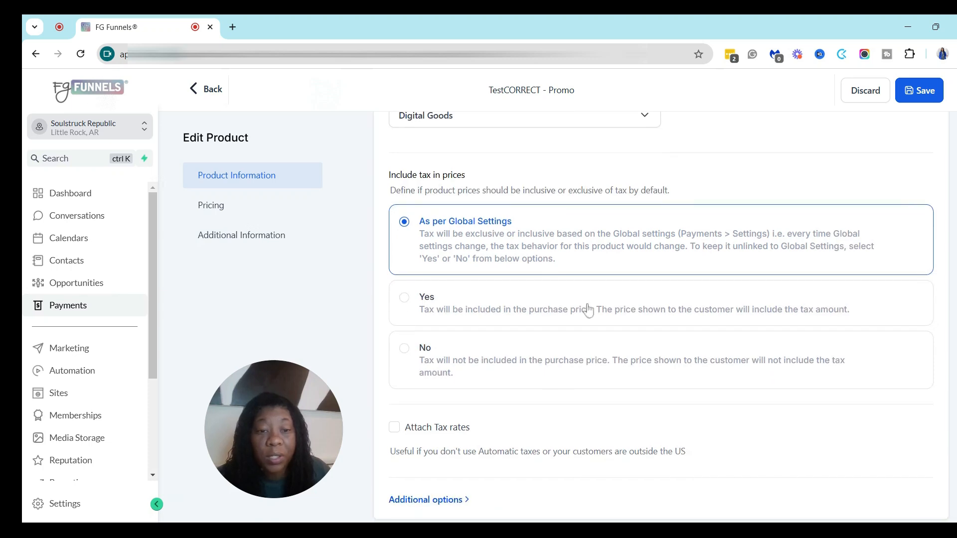
pyautogui.click(405, 299)
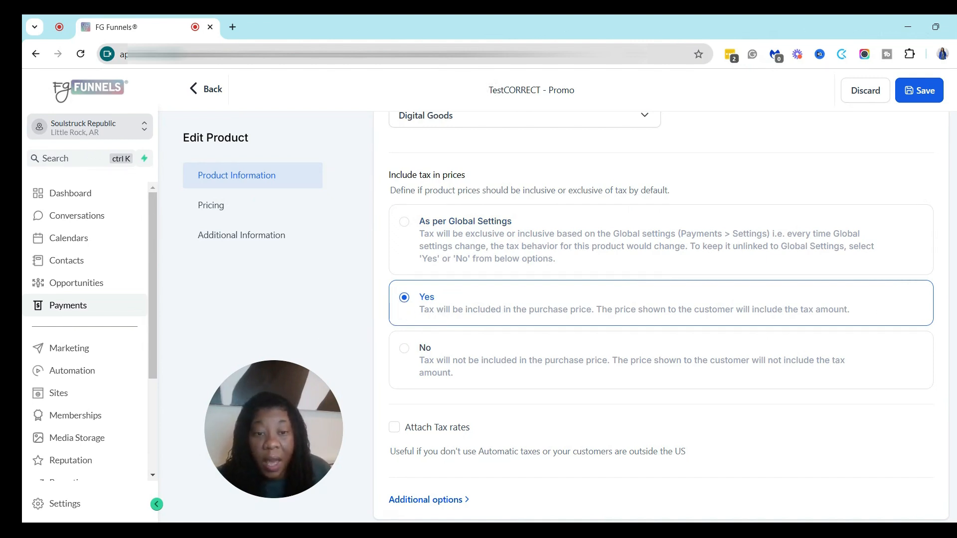
pyautogui.scroll(-15, 661, 318)
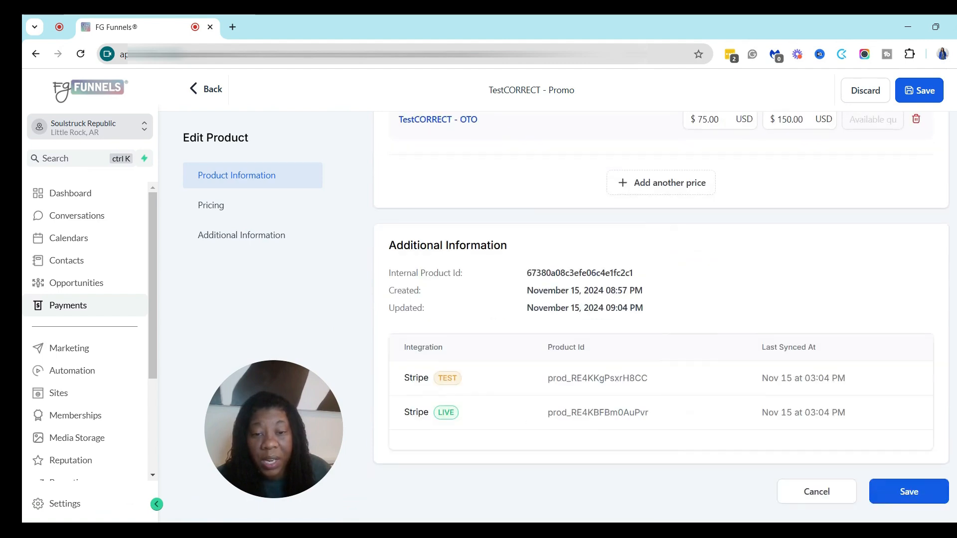
pyautogui.scroll(15, 661, 318)
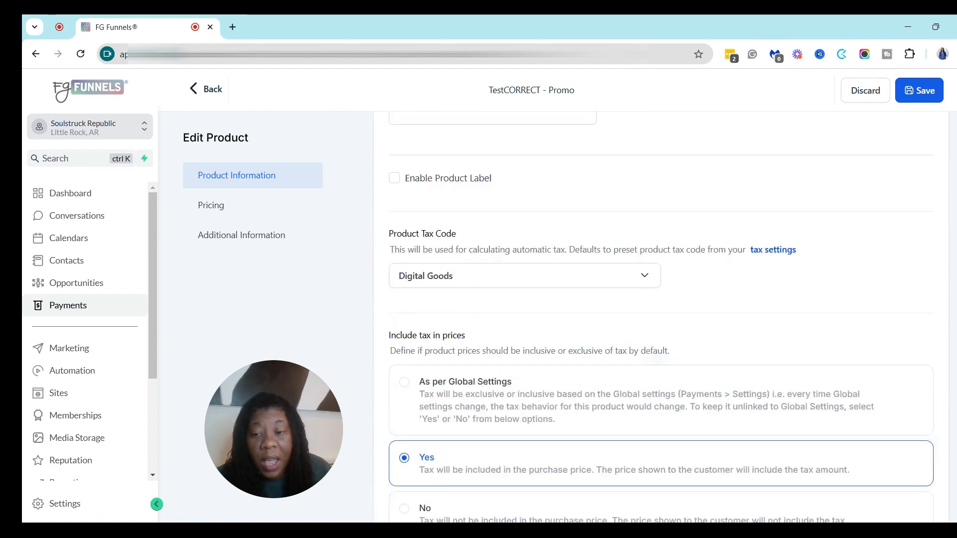
pyautogui.click(922, 93)
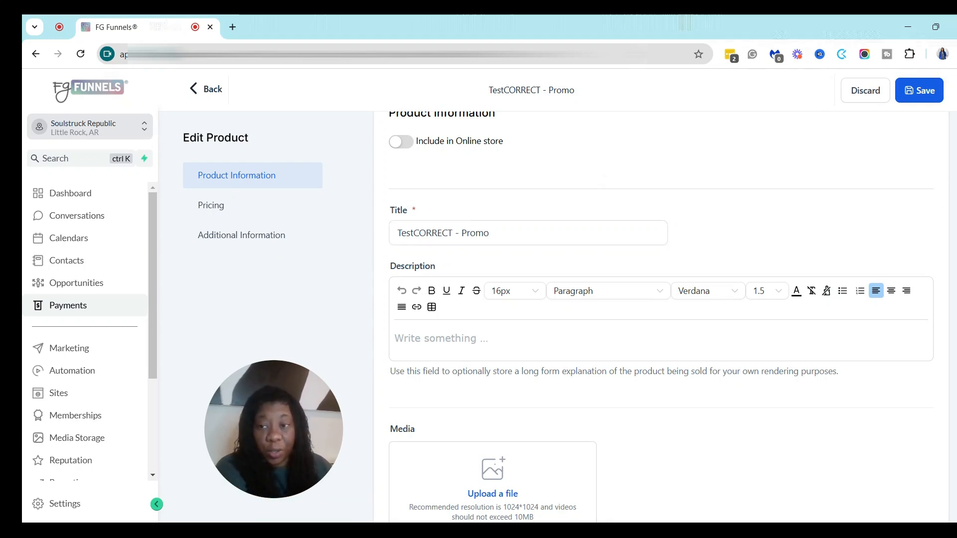
pyautogui.scroll(-1, 219, 159)
pyautogui.scroll(2, 219, 159)
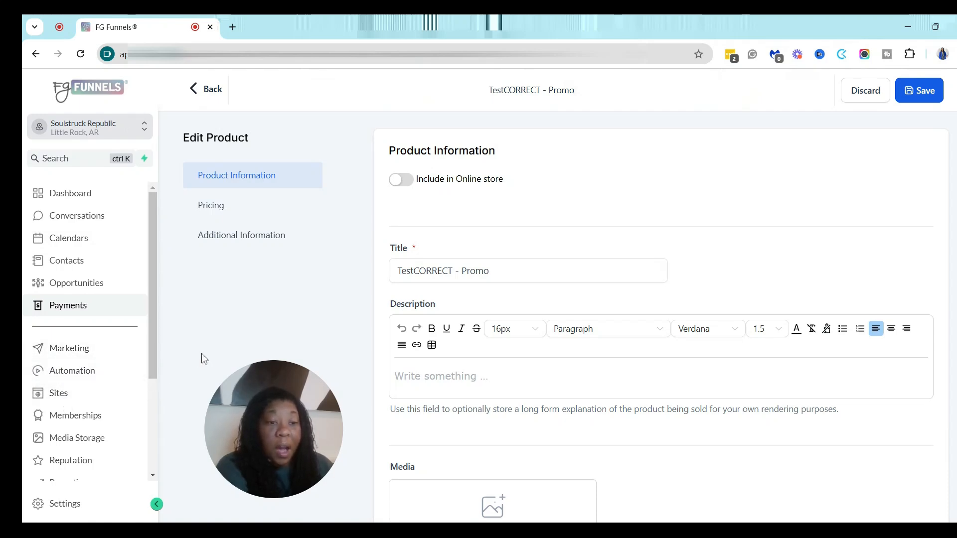
pyautogui.moveTo(289, 429); pyautogui.dragTo(875, 433)
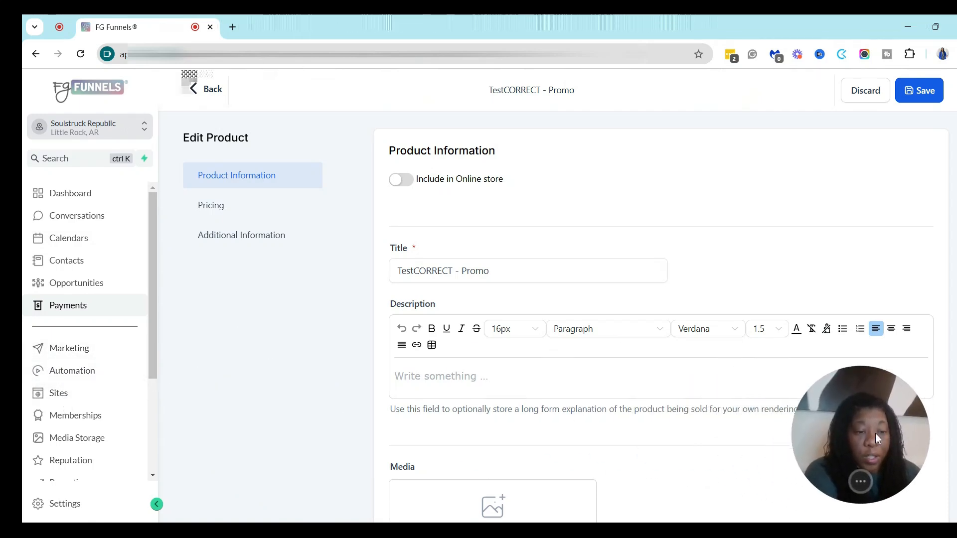
# - Open the TestCORRECT funnel from the Handsome folder in the site funnels list
pyautogui.click(58, 397)
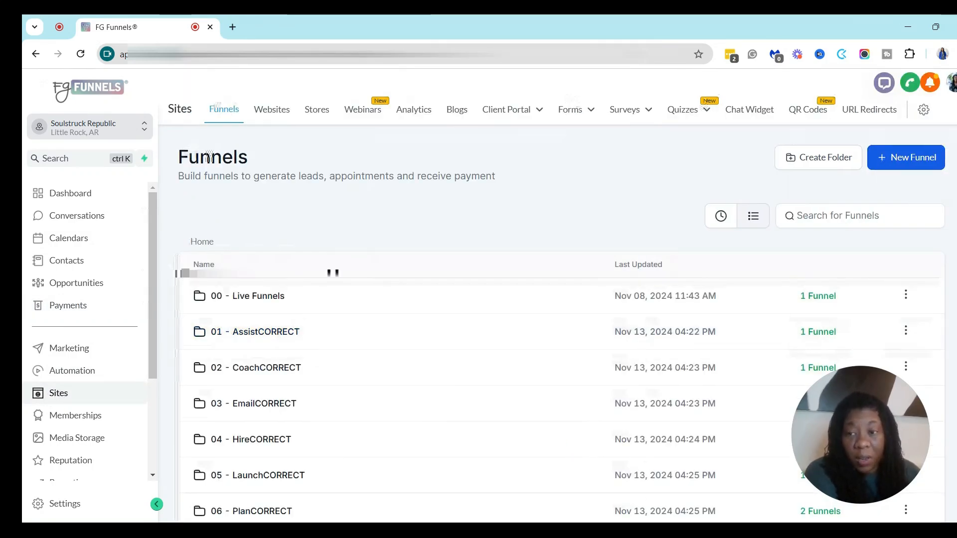
pyautogui.scroll(-3, 209, 157)
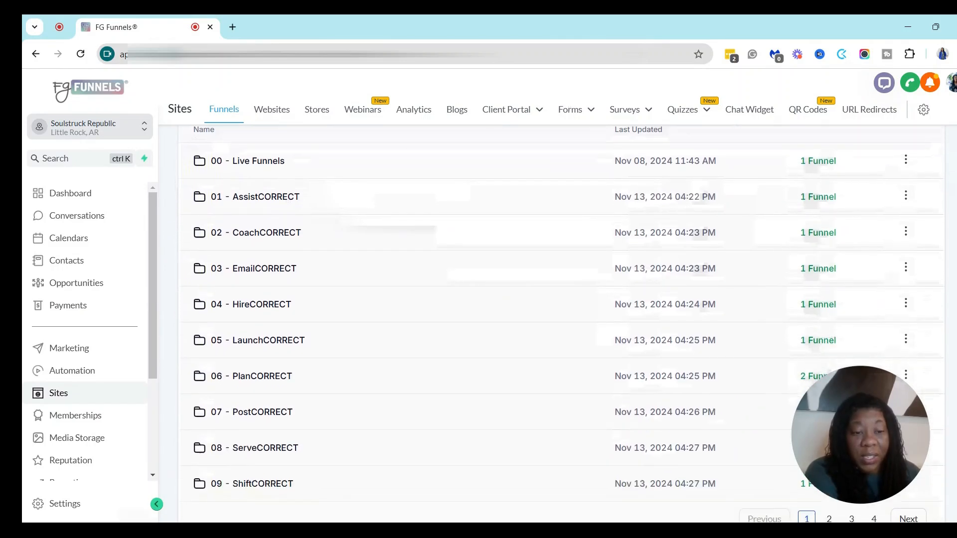
pyautogui.scroll(-1, 561, 315)
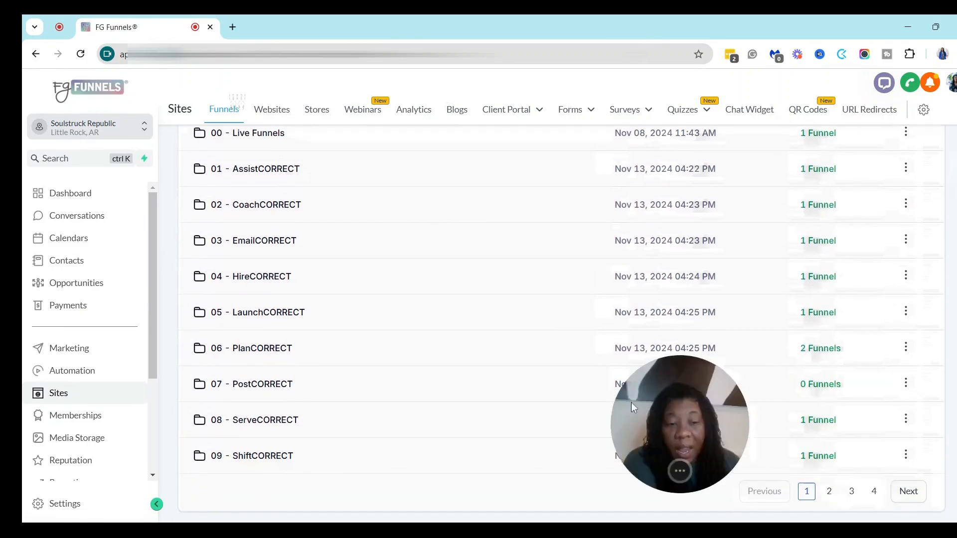
pyautogui.moveTo(631, 402); pyautogui.dragTo(306, 417)
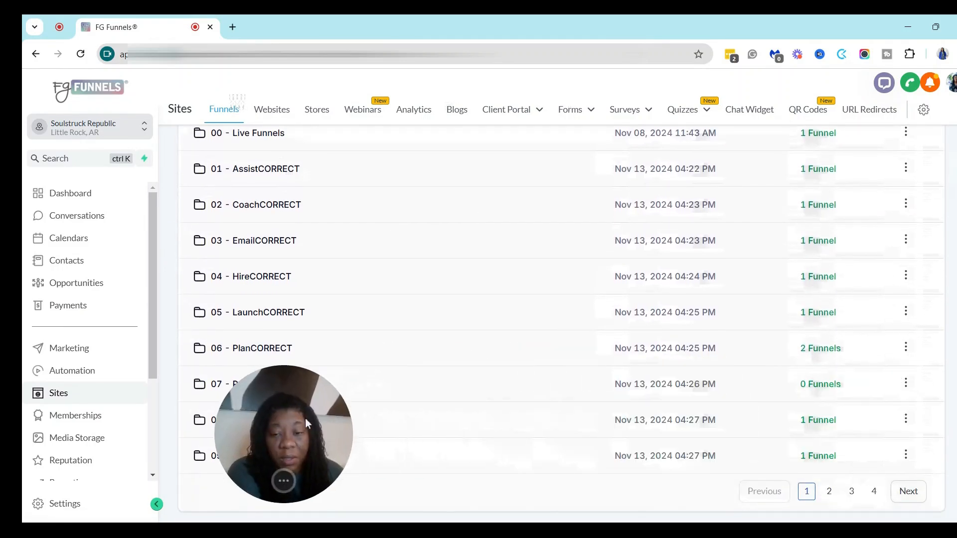
pyautogui.click(829, 493)
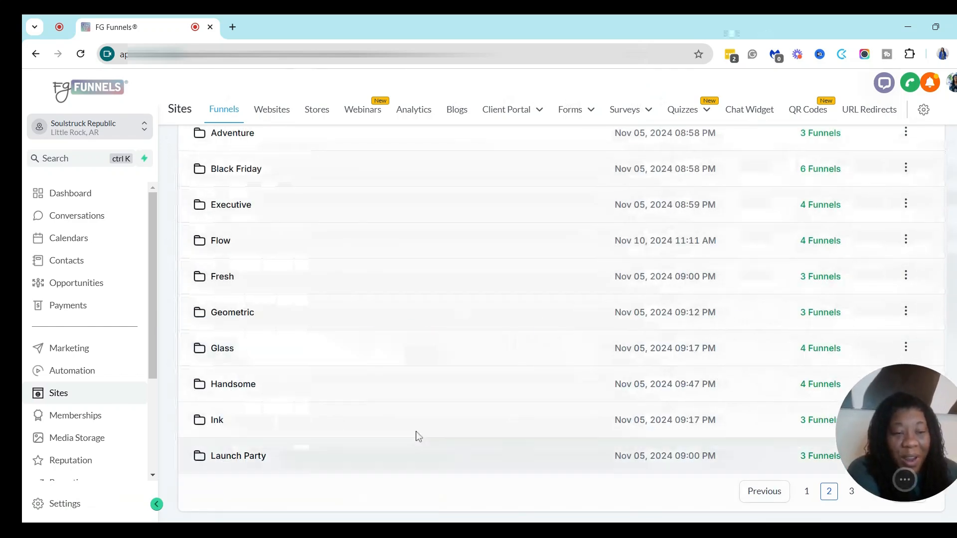
pyautogui.click(244, 388)
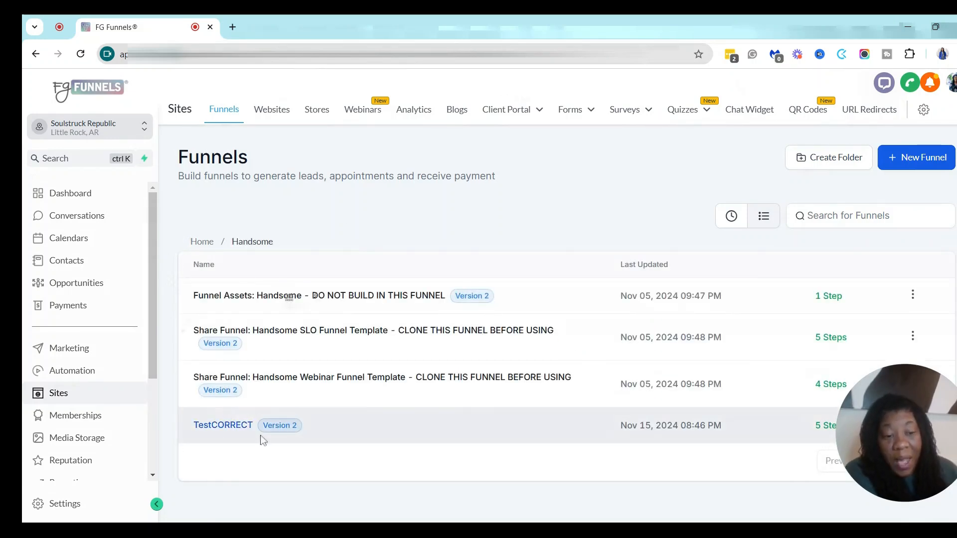
pyautogui.click(225, 426)
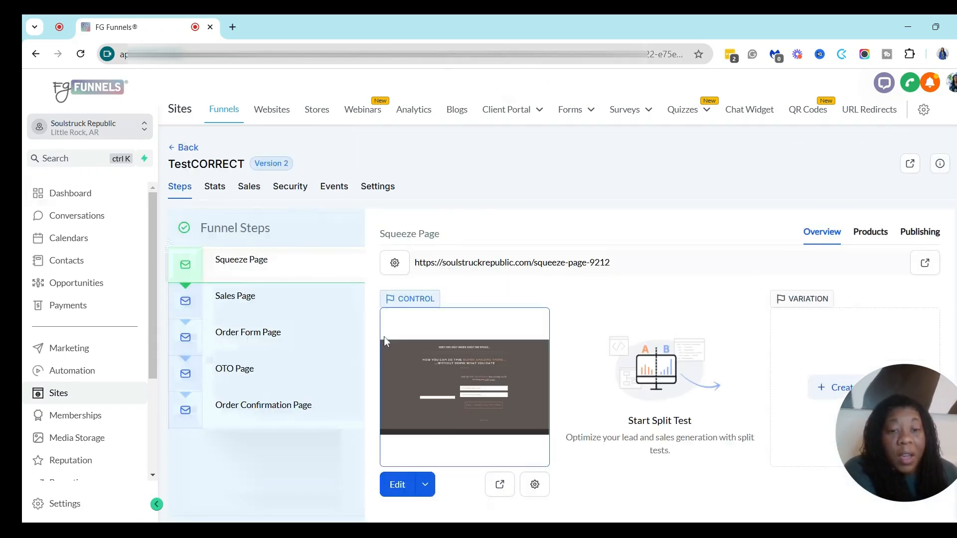
# - Open the products of the funnel's Order Form Page step
pyautogui.click(248, 338)
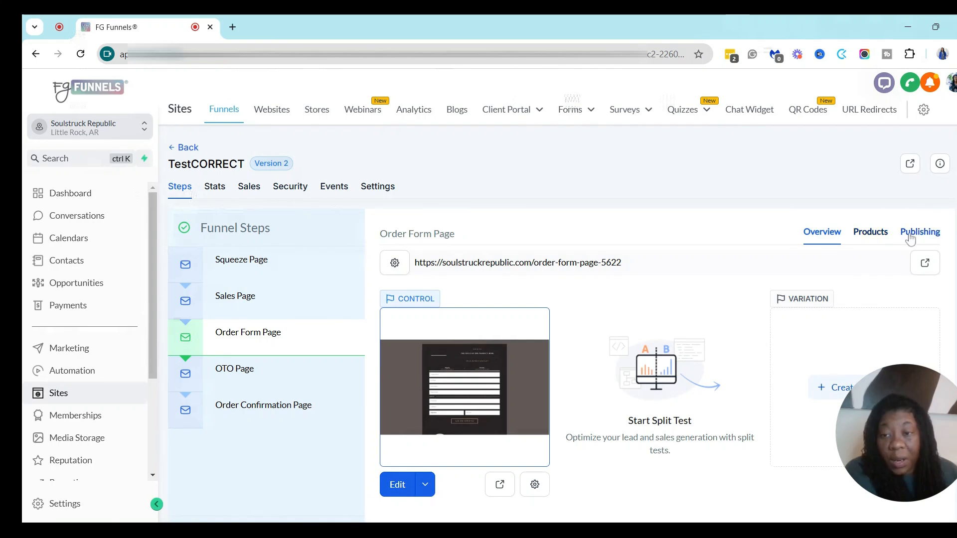
pyautogui.click(869, 237)
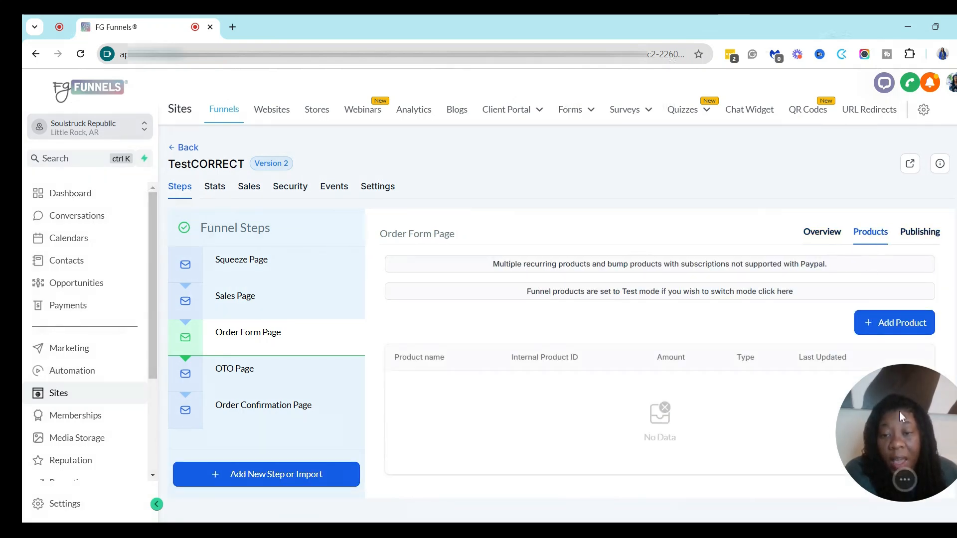
pyautogui.moveTo(915, 431); pyautogui.dragTo(223, 426)
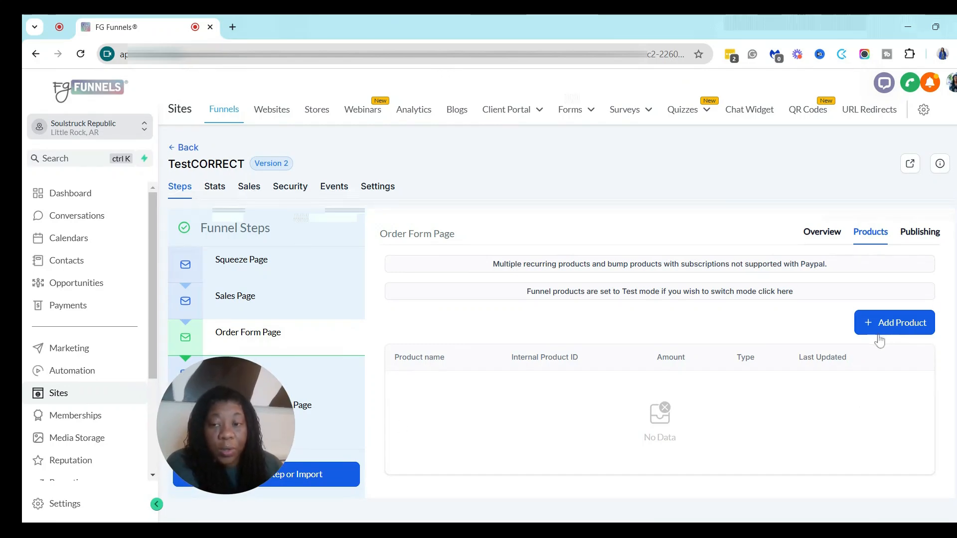
# - Add a product to the Order Form Page, choosing TestCORRECT - Promo with the TestCORRECT - Founding Member price
pyautogui.click(898, 324)
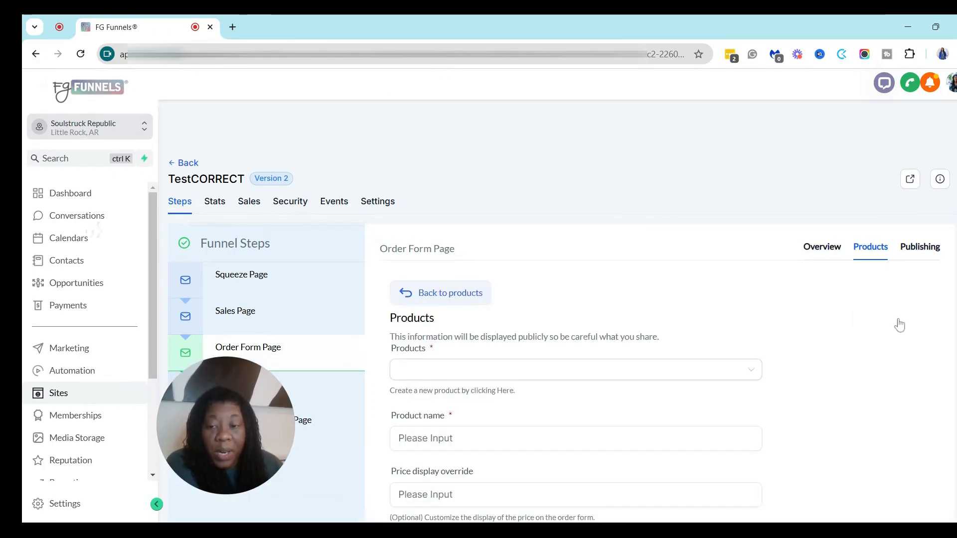
pyautogui.scroll(-1, 256, 194)
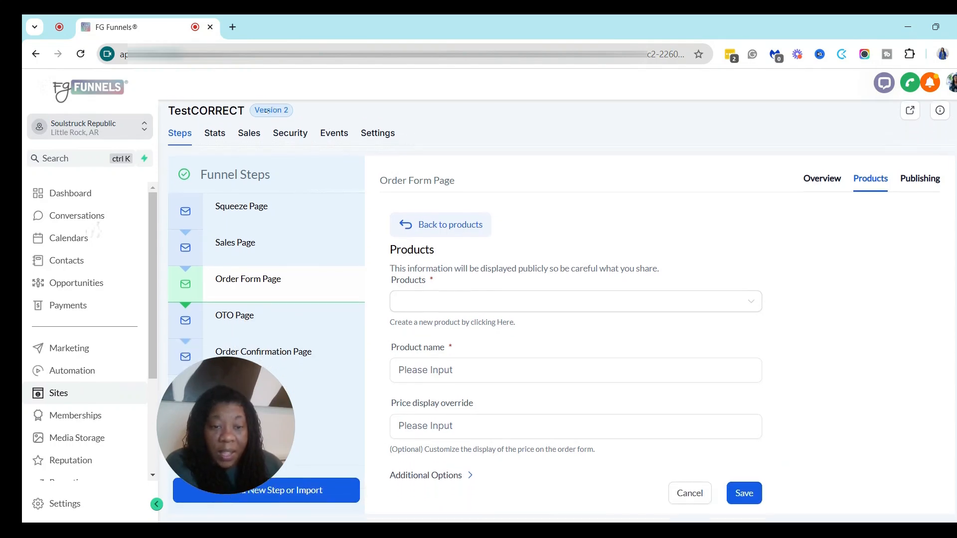
pyautogui.click(463, 292)
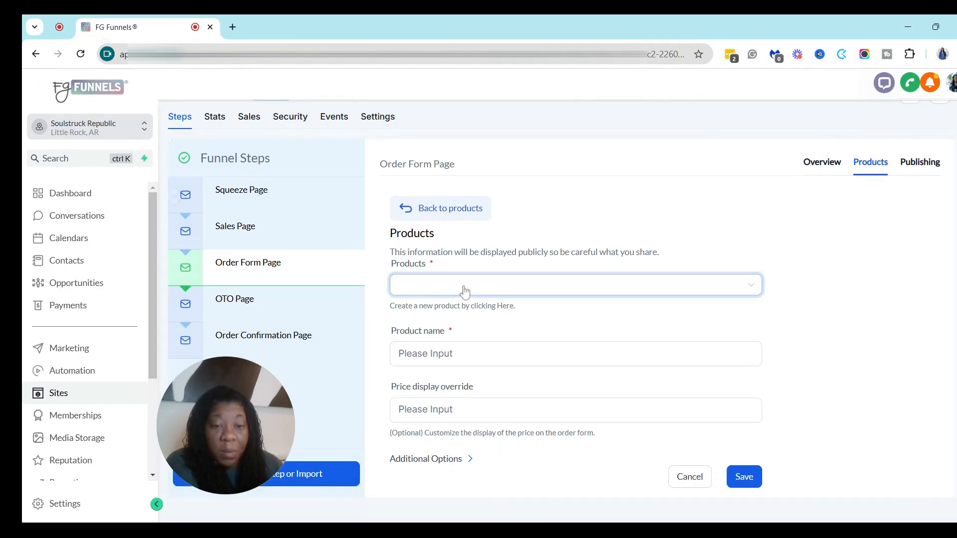
pyautogui.click(466, 292)
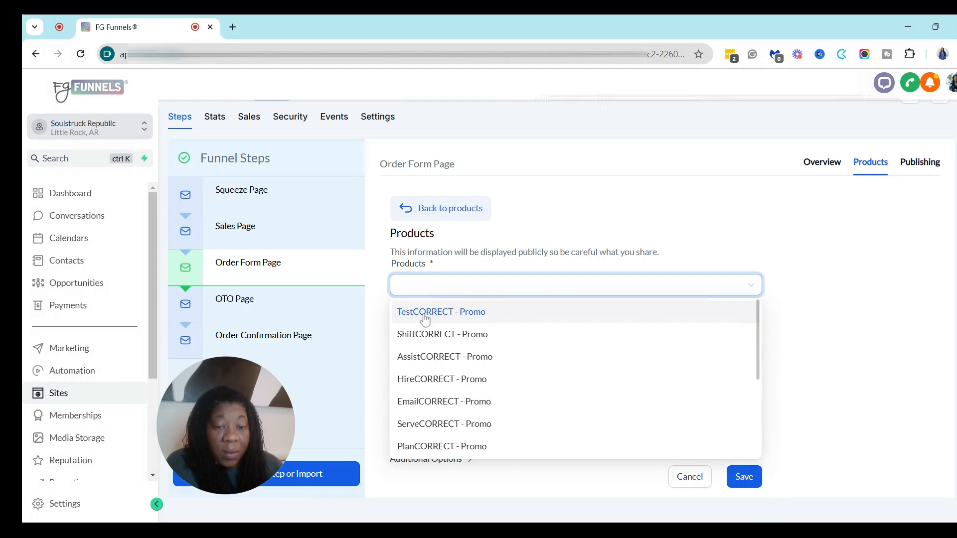
pyautogui.click(426, 318)
pyautogui.click(415, 358)
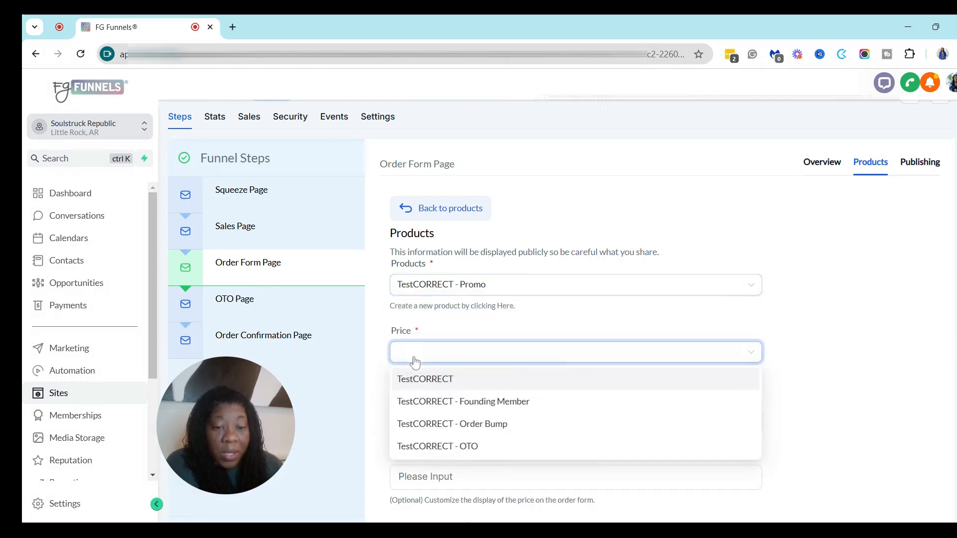
pyautogui.click(428, 407)
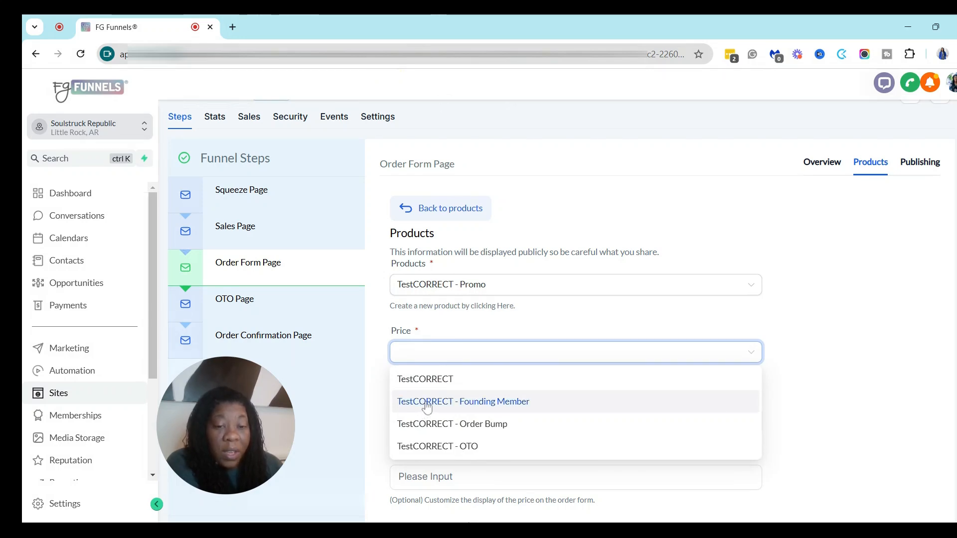
pyautogui.click(428, 407)
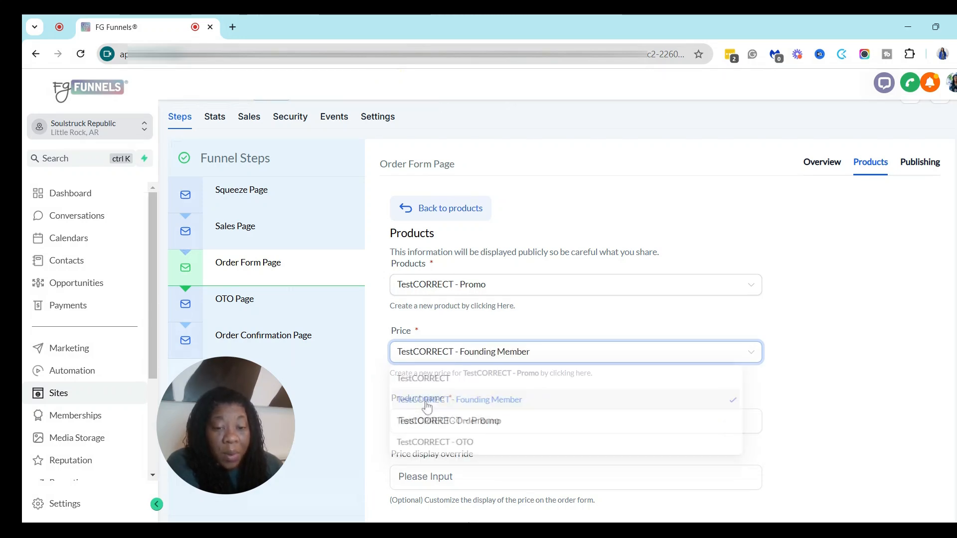
pyautogui.scroll(-2, 946, 271)
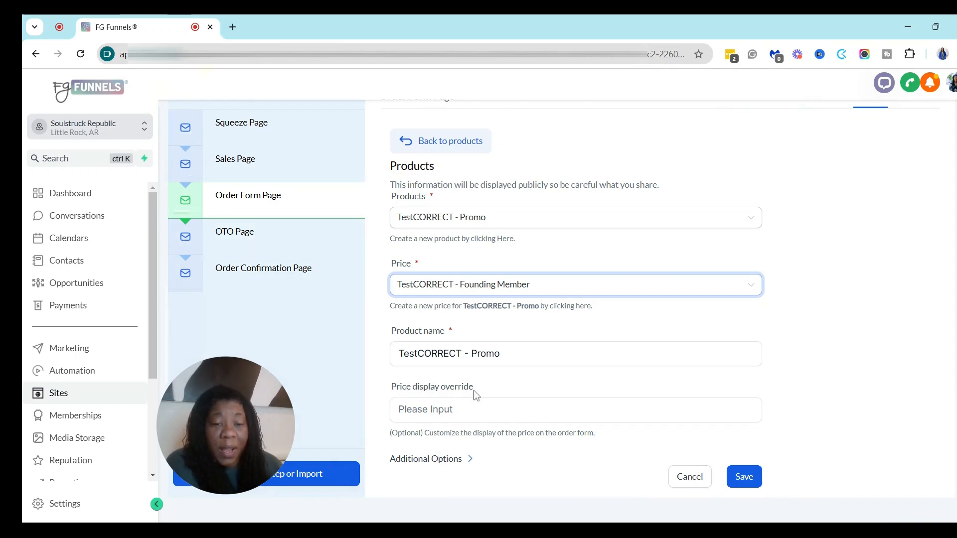
# - Try a price display override of "TestCORRECT - Founding Member", and clear the entry again
pyautogui.click(437, 348)
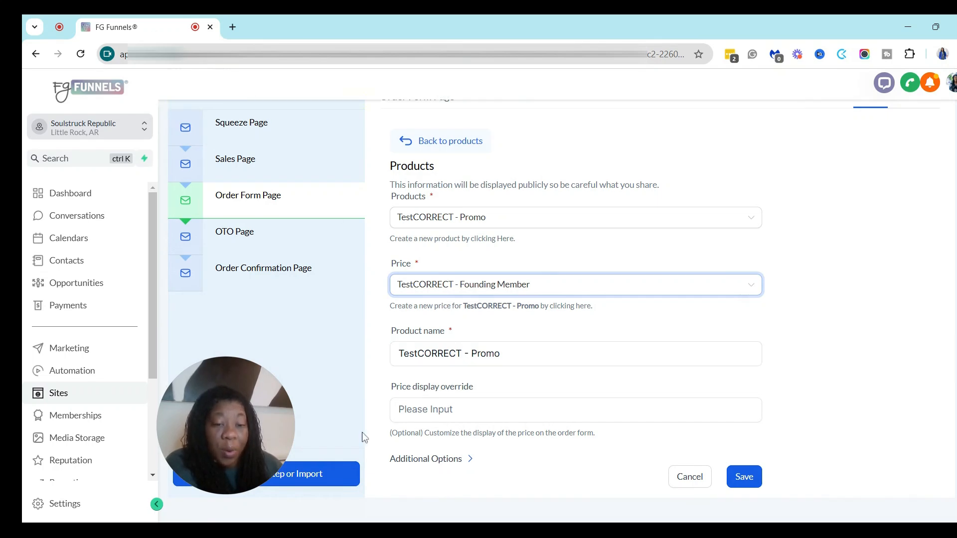
pyautogui.click(411, 410)
pyautogui.write('Te')
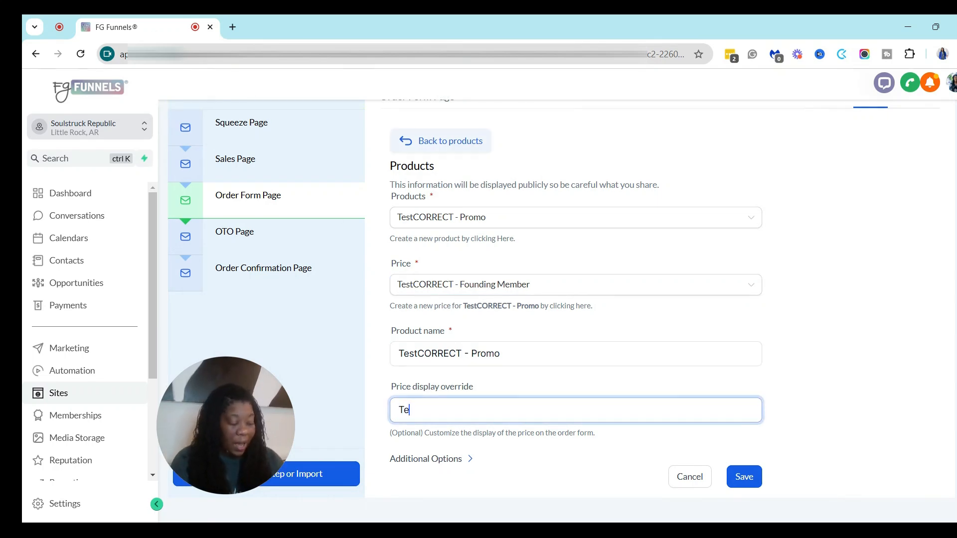
pyautogui.write('stCORRECT')
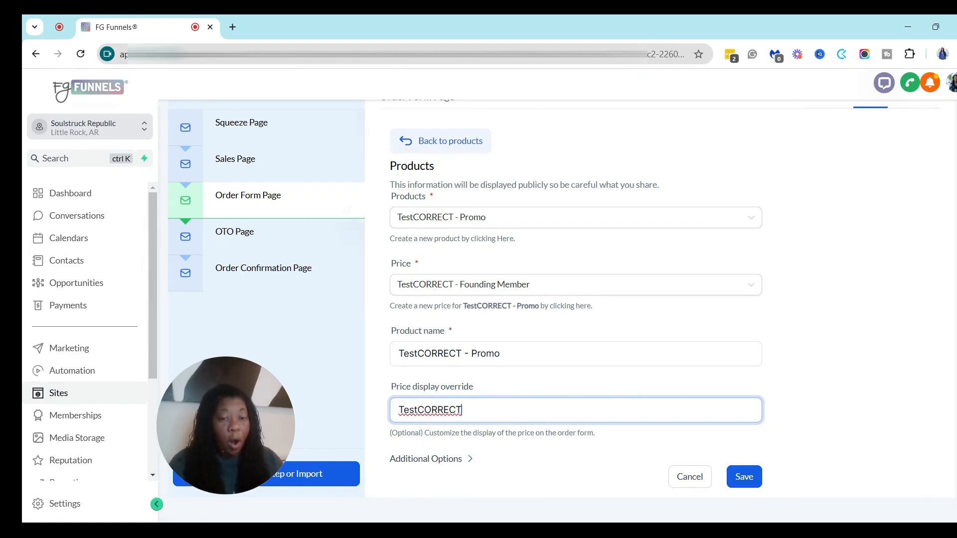
pyautogui.write('-')
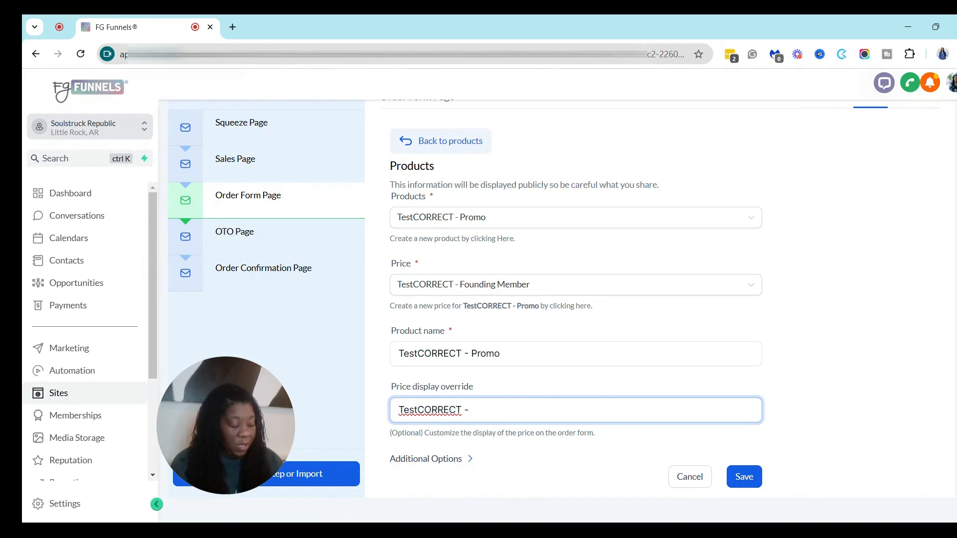
pyautogui.write(' Founding Member')
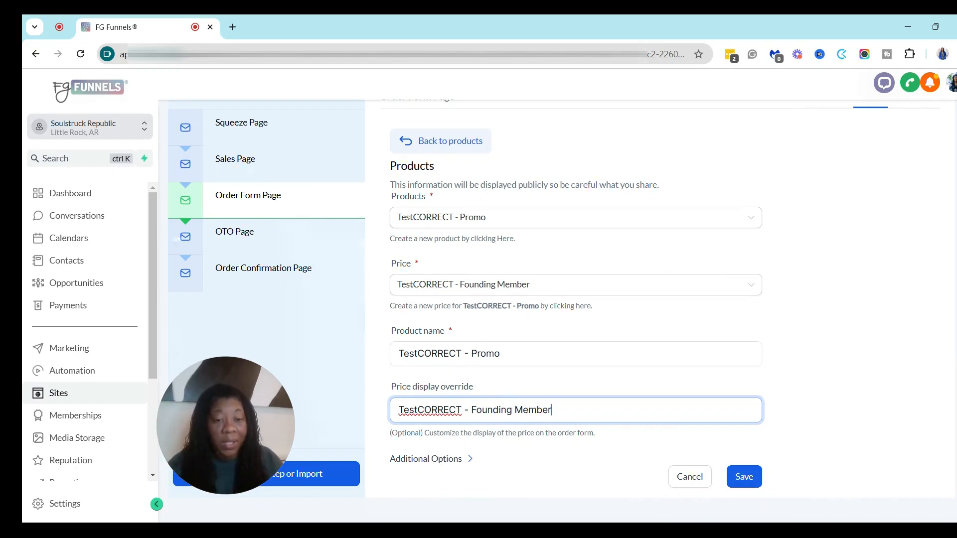
pyautogui.hotkey('ctrl', 'a')
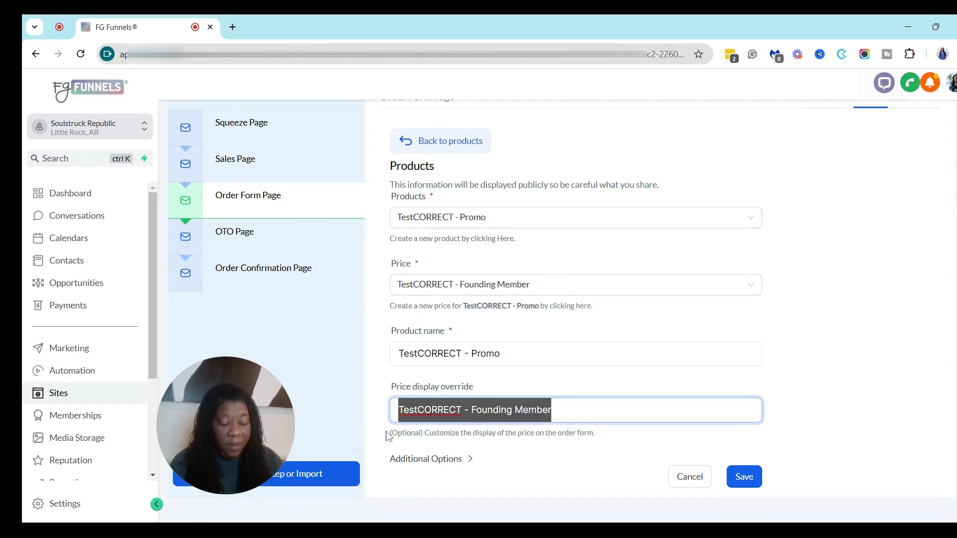
pyautogui.press('BackSpace')
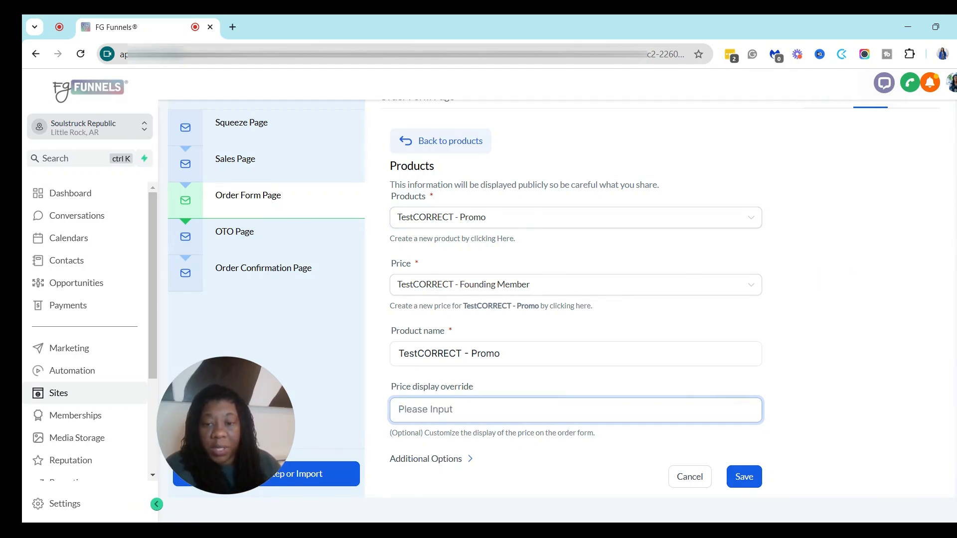
# - Review the additional options, keep the product as the Main Product, and save it to the Order Form Page
pyautogui.click(426, 468)
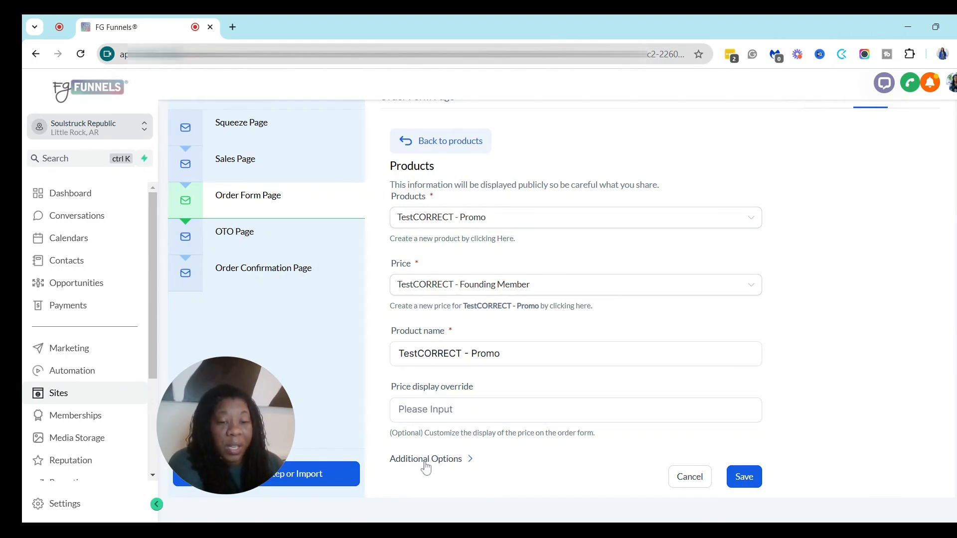
pyautogui.click(426, 469)
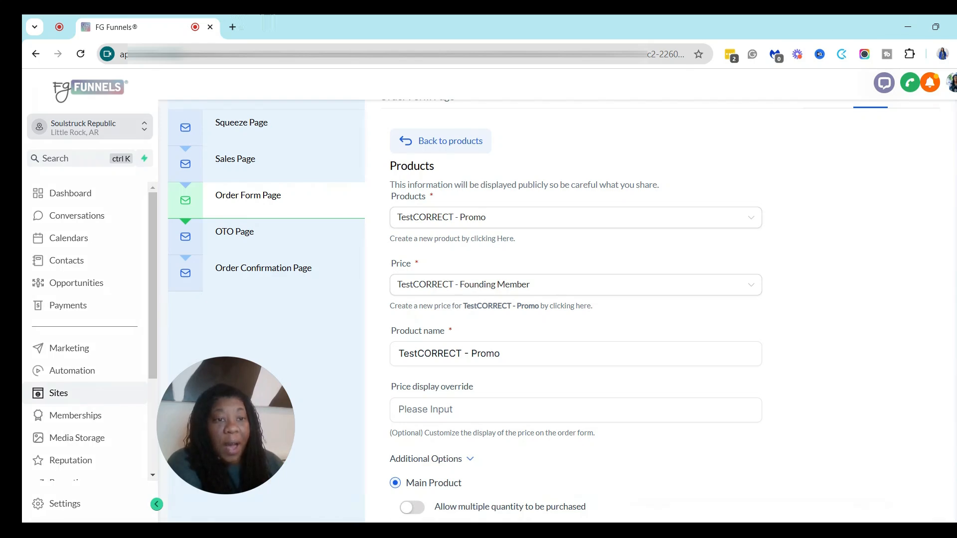
pyautogui.scroll(-3, 563, 266)
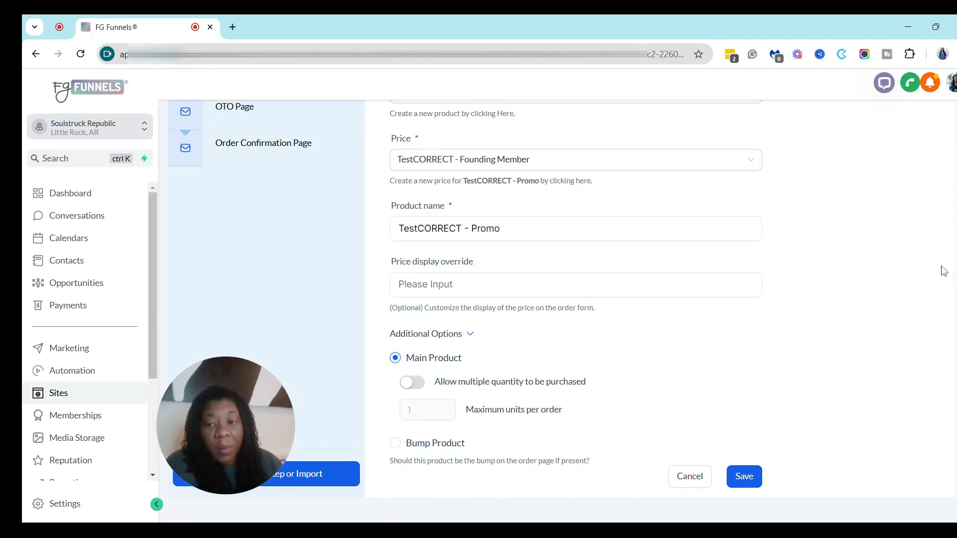
pyautogui.scroll(5, 942, 269)
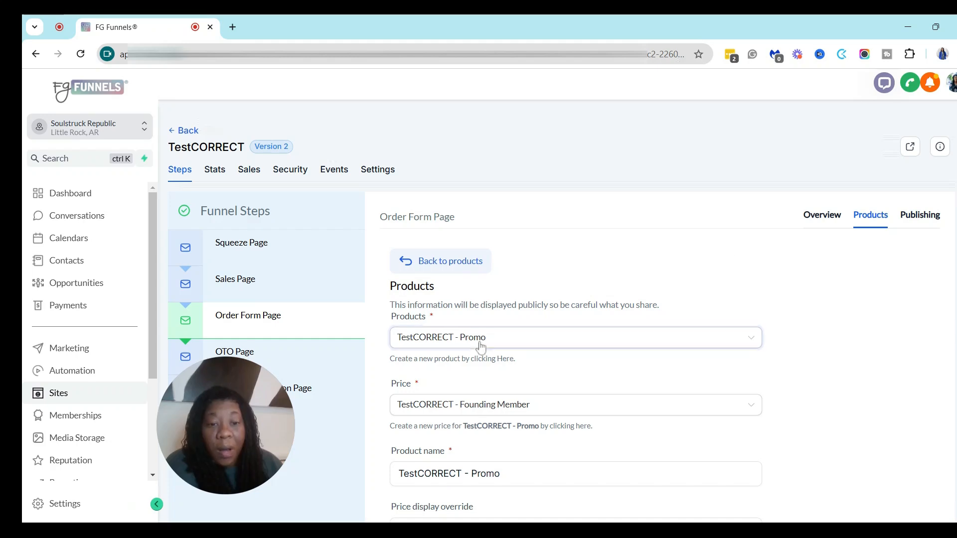
pyautogui.scroll(-5, 932, 335)
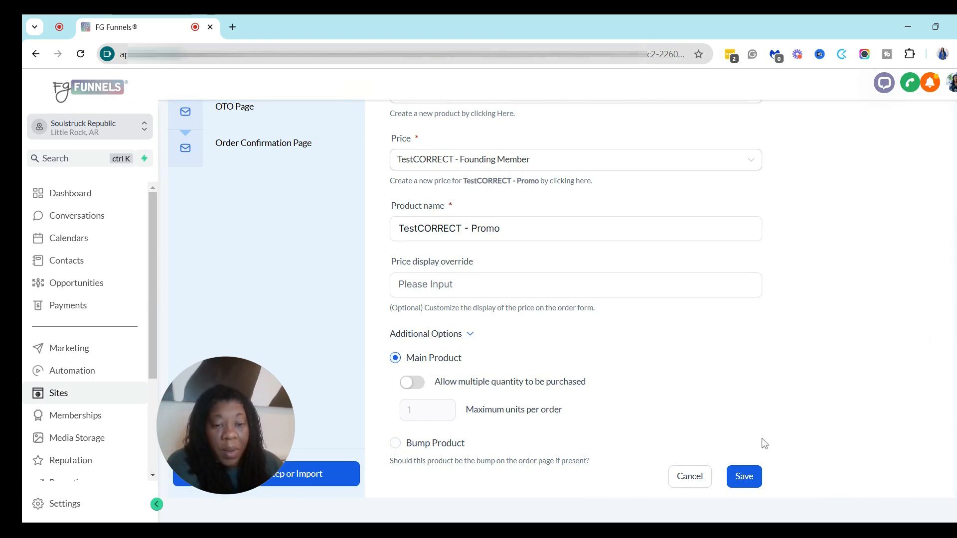
pyautogui.click(743, 487)
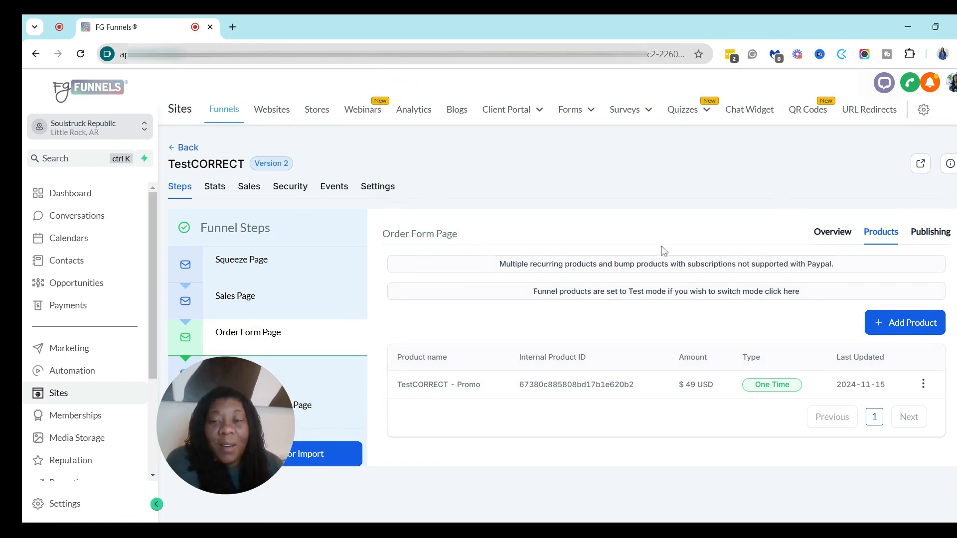
# - Return to the Order Form Page's overview, and open the automation workflow list
pyautogui.click(823, 233)
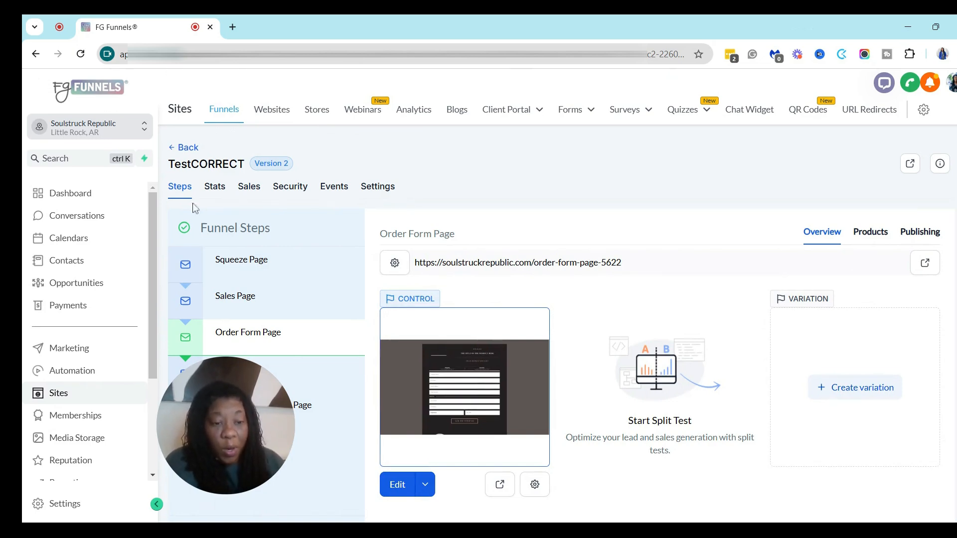
pyautogui.moveTo(195, 423); pyautogui.dragTo(789, 424)
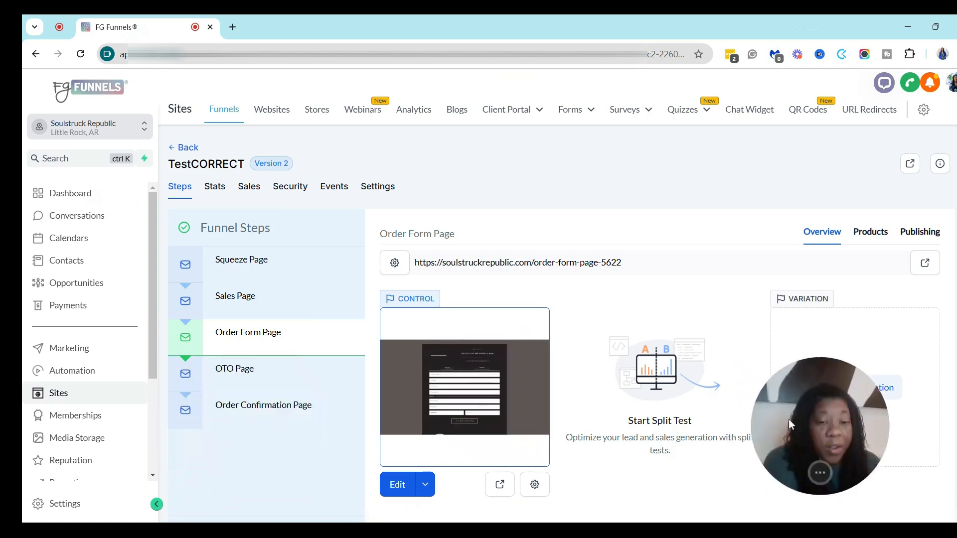
pyautogui.click(83, 379)
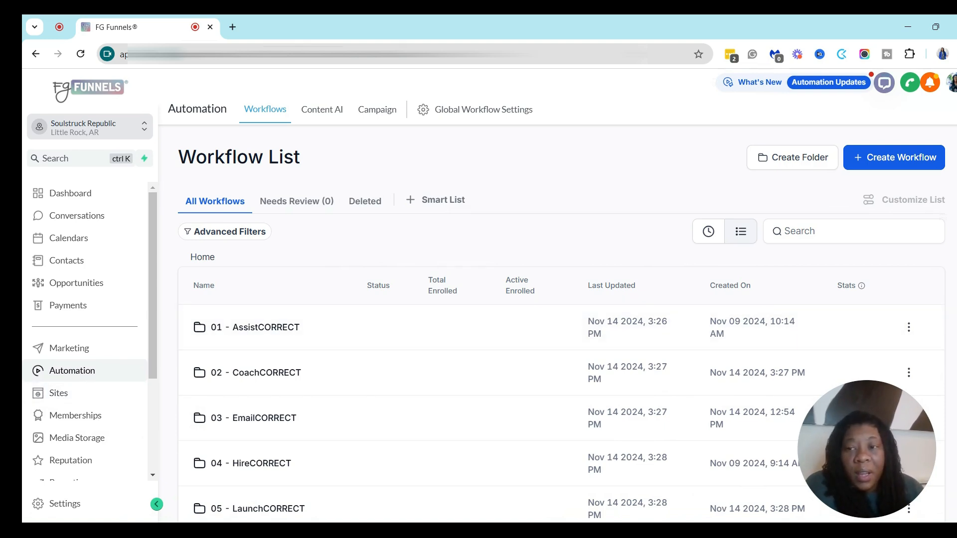
pyautogui.scroll(-1, 562, 323)
pyautogui.scroll(1, 561, 323)
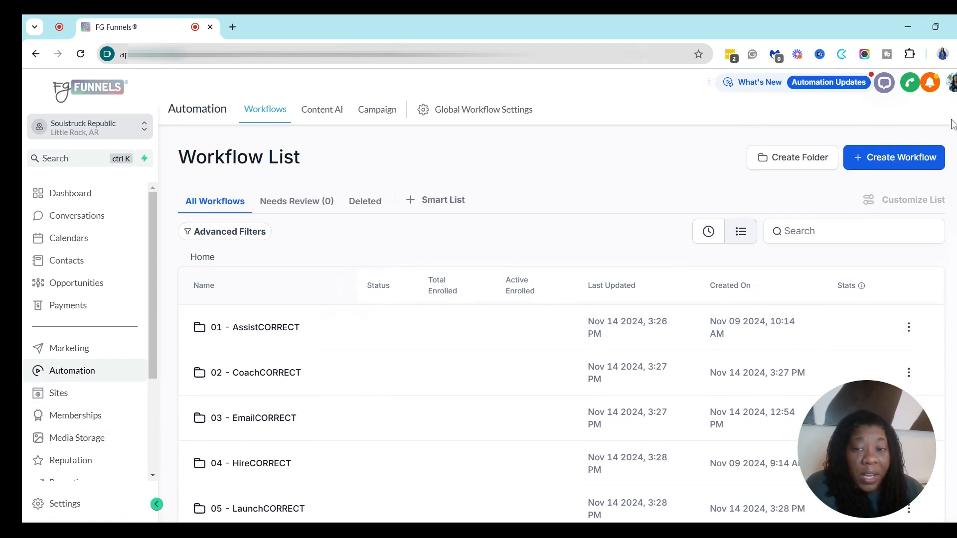
# - Create a workflow folder named "00 - Test"
pyautogui.click(798, 158)
pyautogui.click(418, 332)
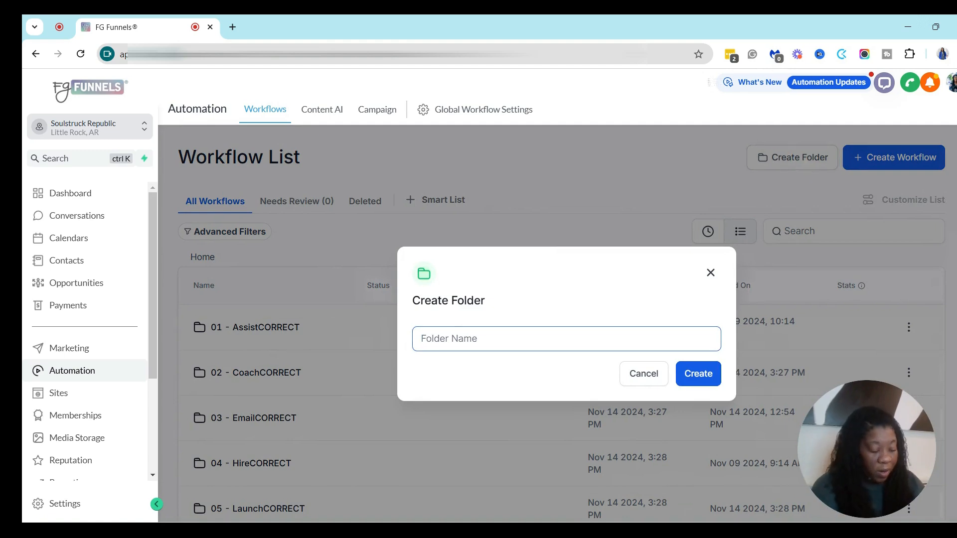
pyautogui.write('00')
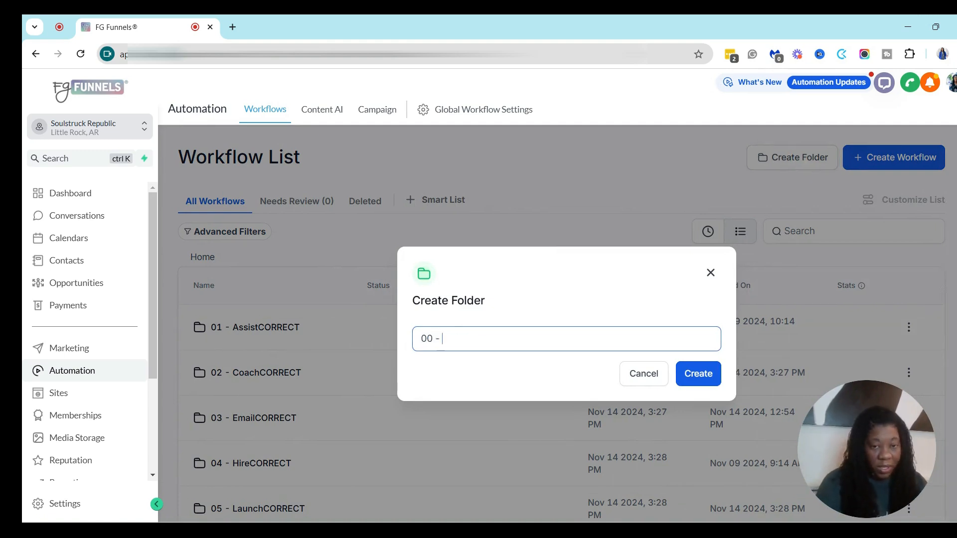
pyautogui.write(' - Test')
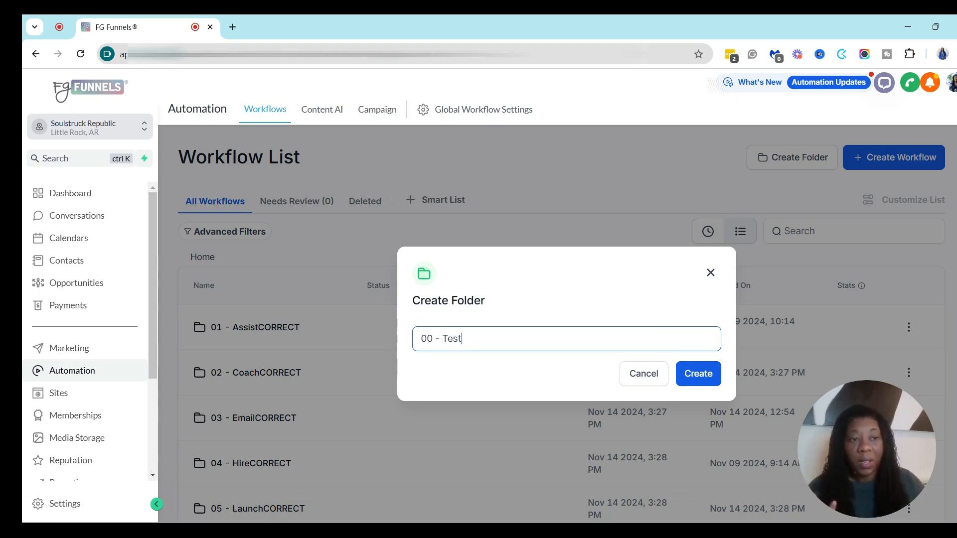
pyautogui.click(698, 375)
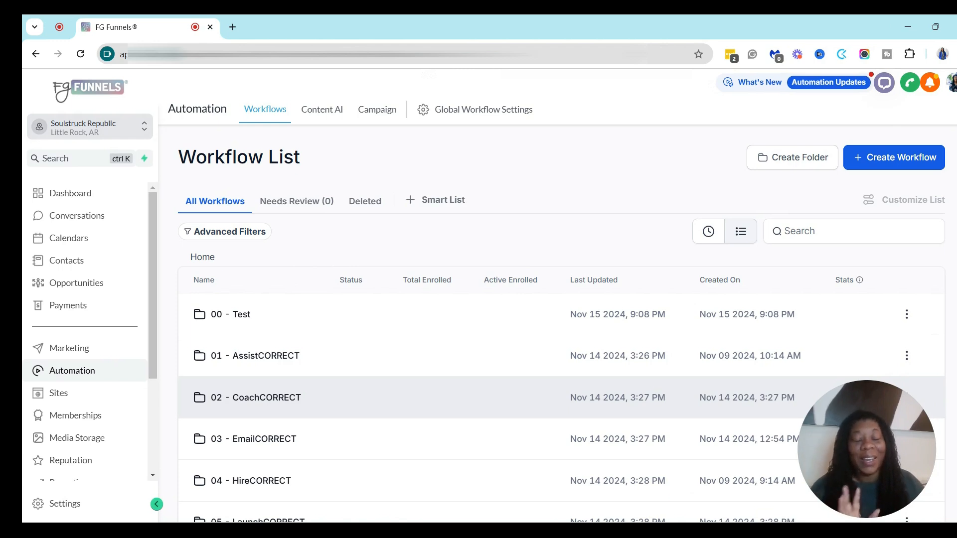
# - Create a workflow from scratch inside the 00 - Test folder, and name it "Test"
pyautogui.click(252, 318)
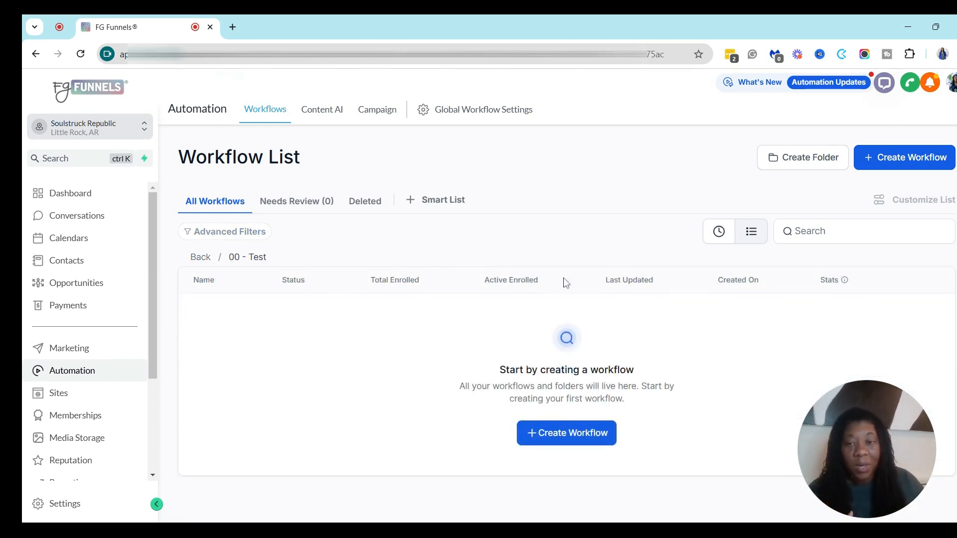
pyautogui.click(566, 433)
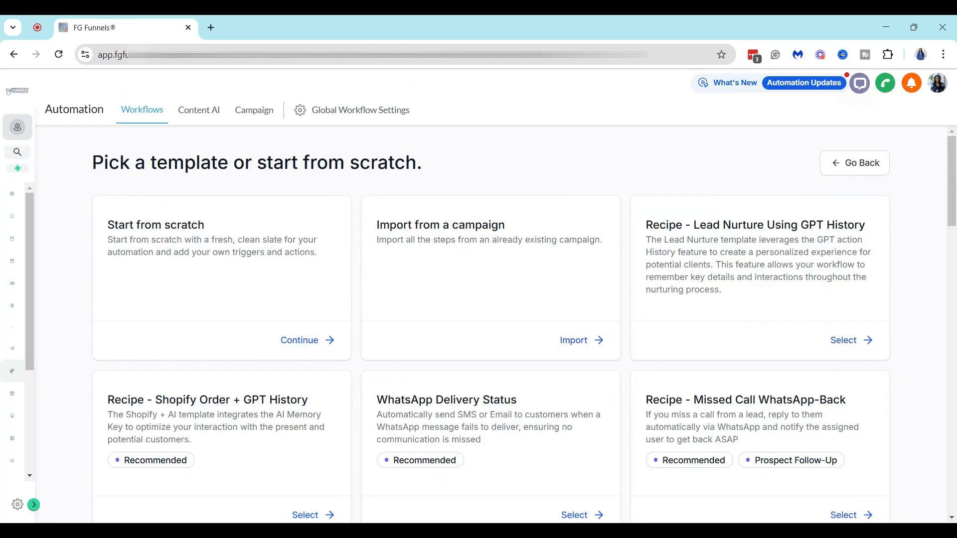
pyautogui.click(301, 340)
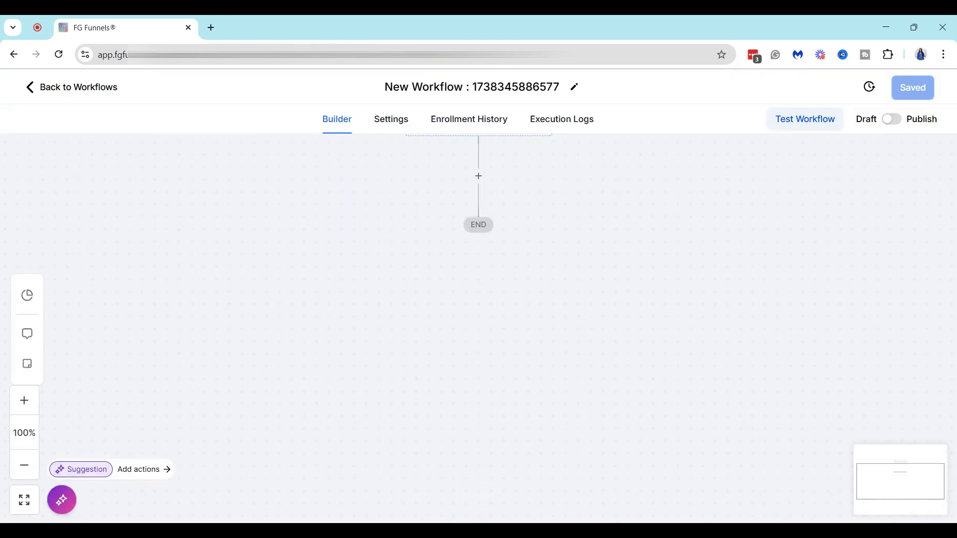
pyautogui.moveTo(434, 195); pyautogui.dragTo(437, 298)
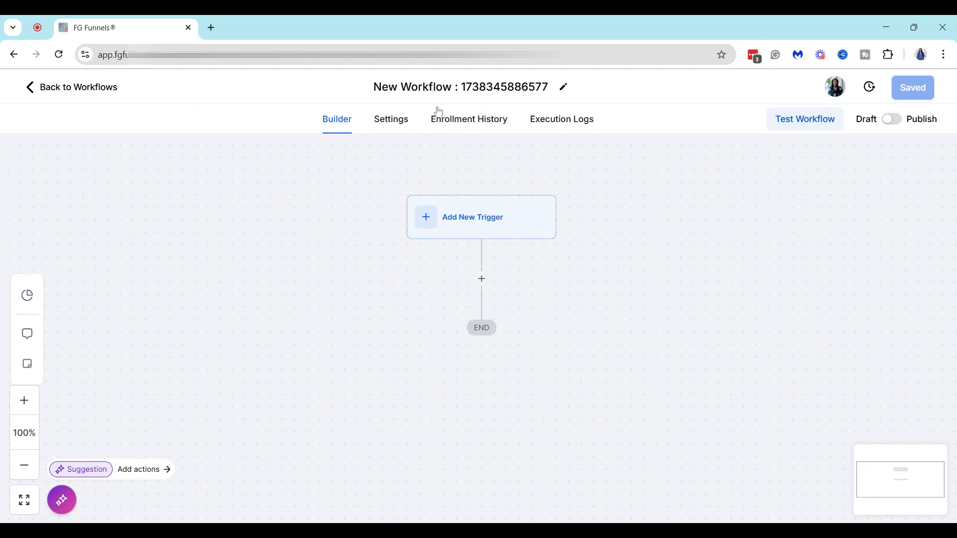
pyautogui.tripleClick(428, 87)
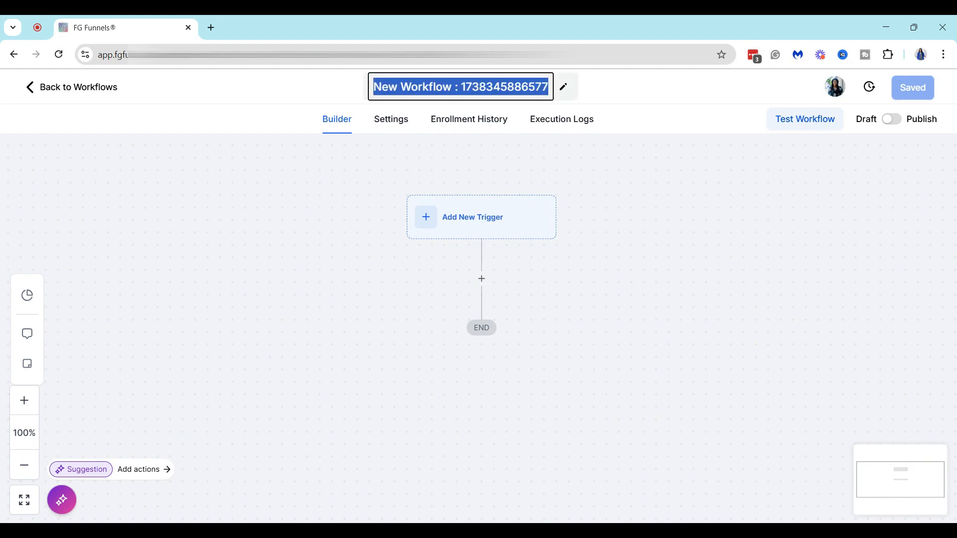
pyautogui.write('Test')
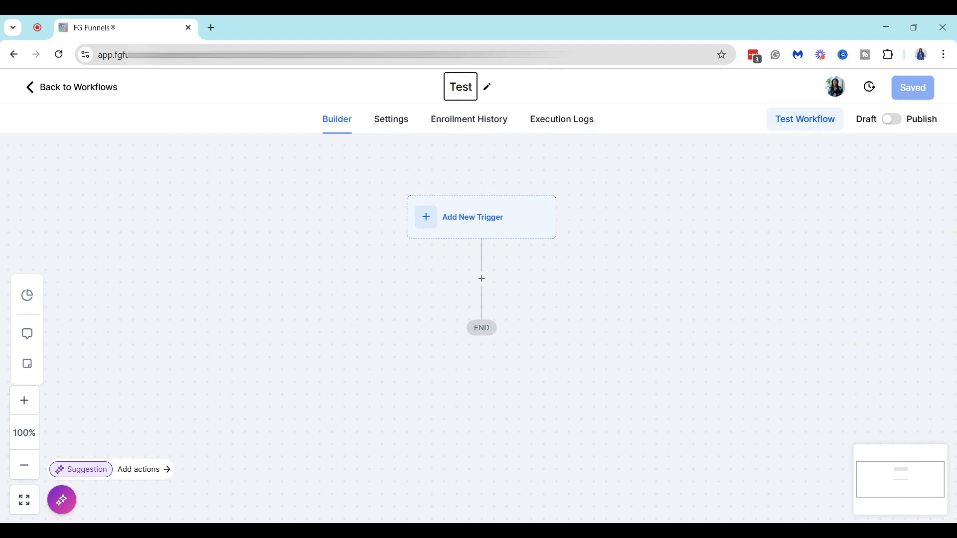
# - Complete the workflow's name as "TestCORRECT Order Fulfillment"
pyautogui.write('CORRE')
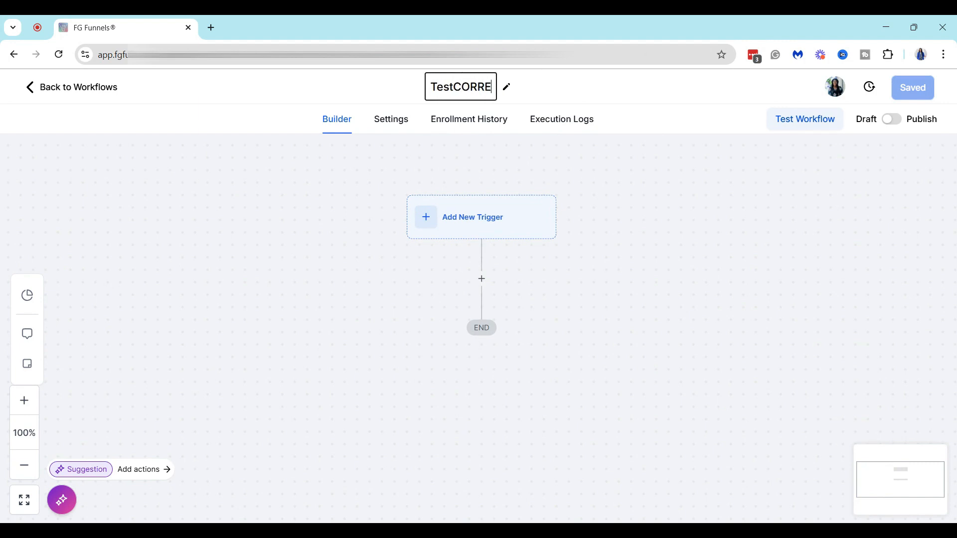
pyautogui.write('CTOrder')
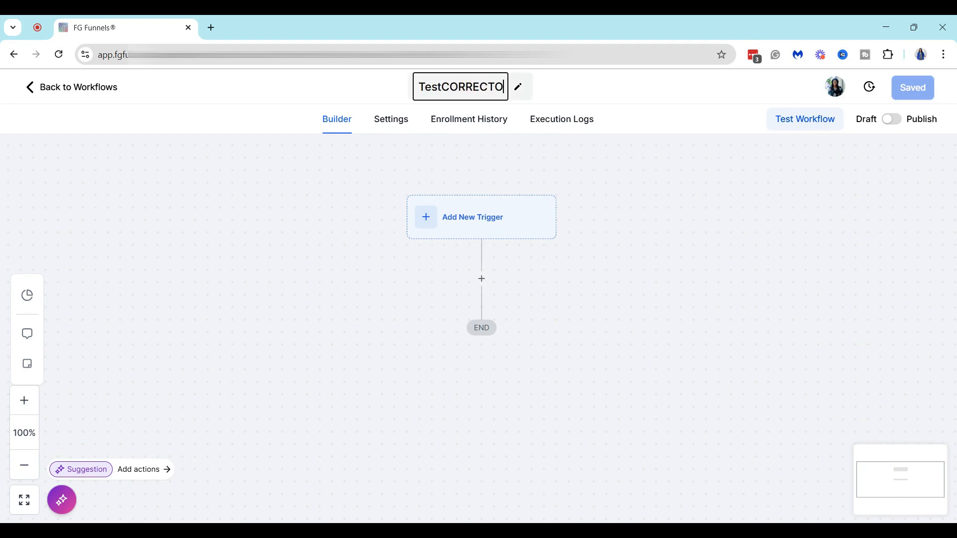
pyautogui.press('BackSpace')
pyautogui.press('BackSpace')
pyautogui.press('BackSpace')
pyautogui.press('BackSpace')
pyautogui.press('BackSpace')
pyautogui.write('Ord')
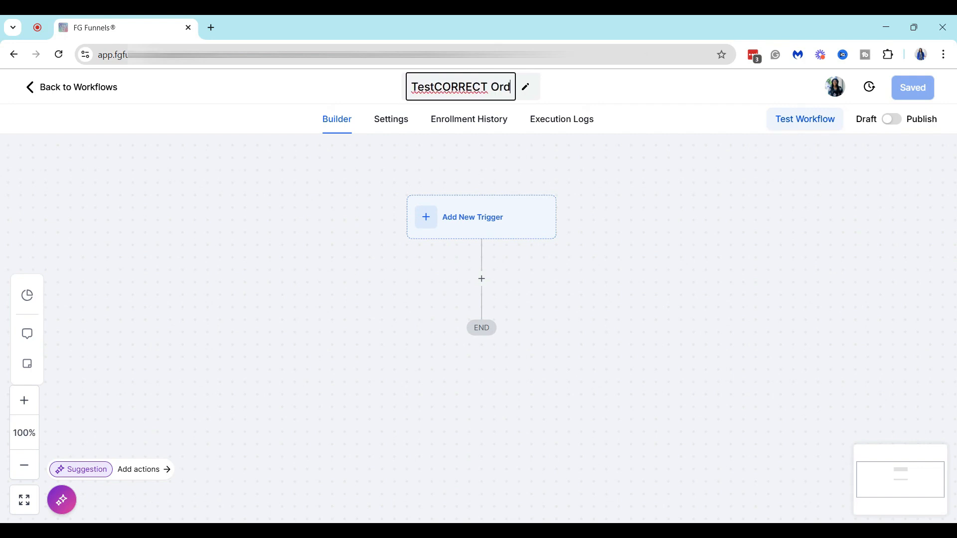
pyautogui.write('er Fulfil')
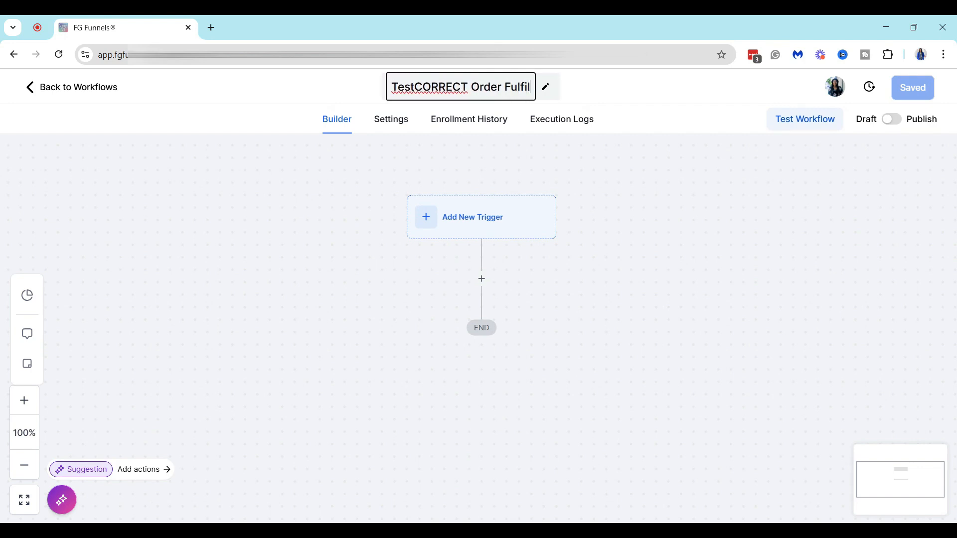
pyautogui.write('lment')
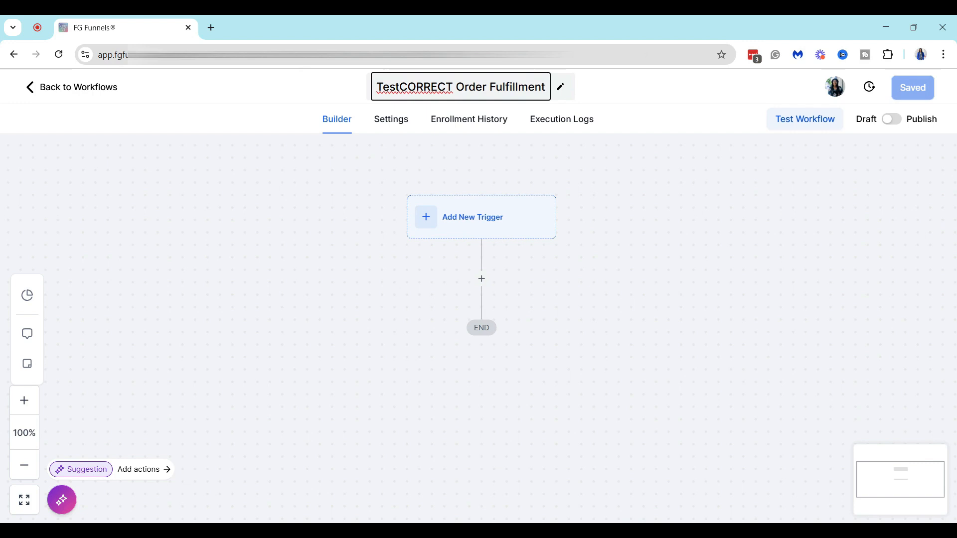
pyautogui.click(376, 202)
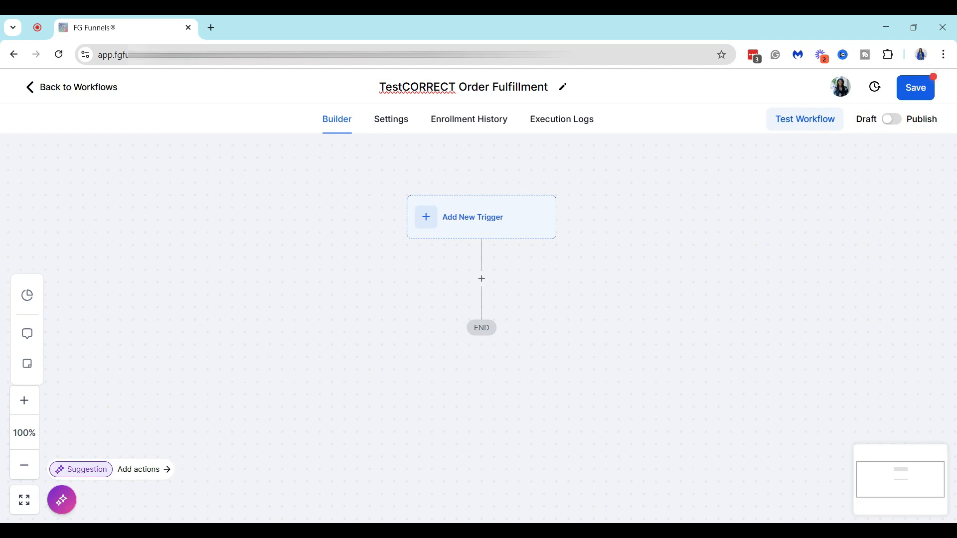
# - Add an Order Form Submission trigger to the workflow and name it "TestCORRECT Order Completed"
pyautogui.click(473, 224)
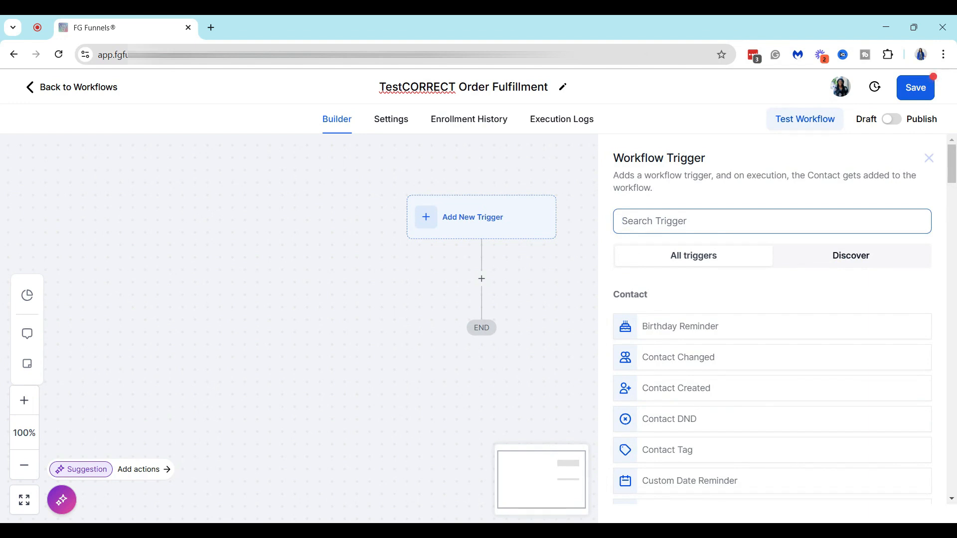
pyautogui.write('order')
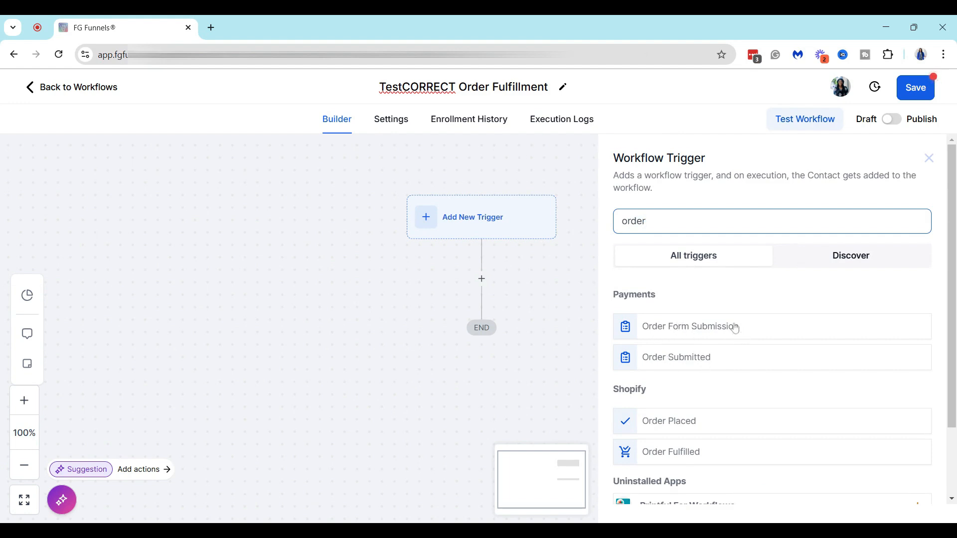
pyautogui.click(662, 335)
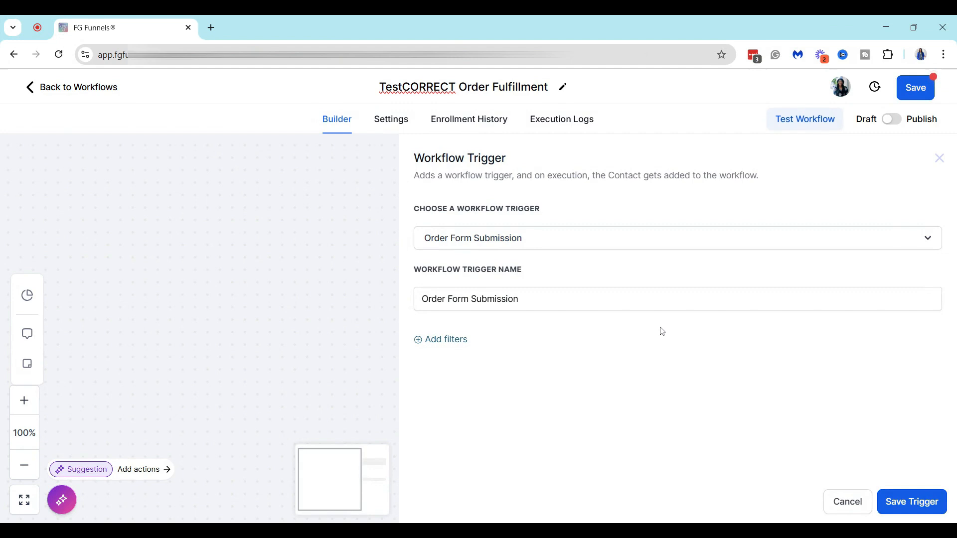
pyautogui.moveTo(521, 299); pyautogui.dragTo(422, 299)
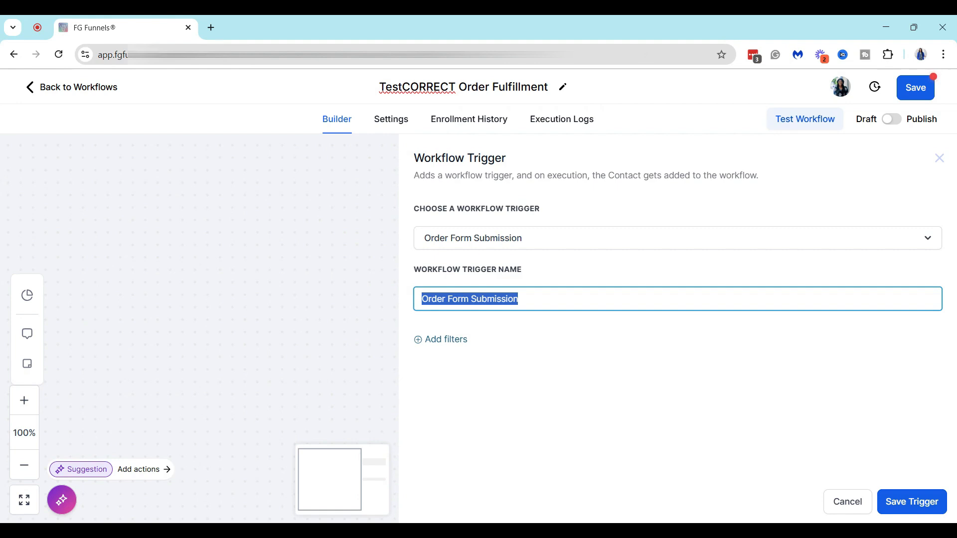
pyautogui.write('TestCOR')
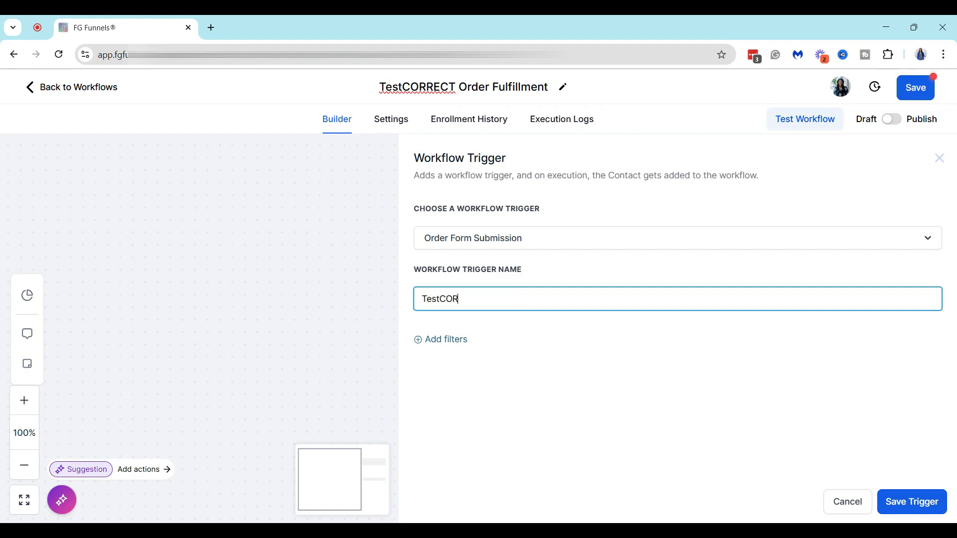
pyautogui.write('RECT Order Comple')
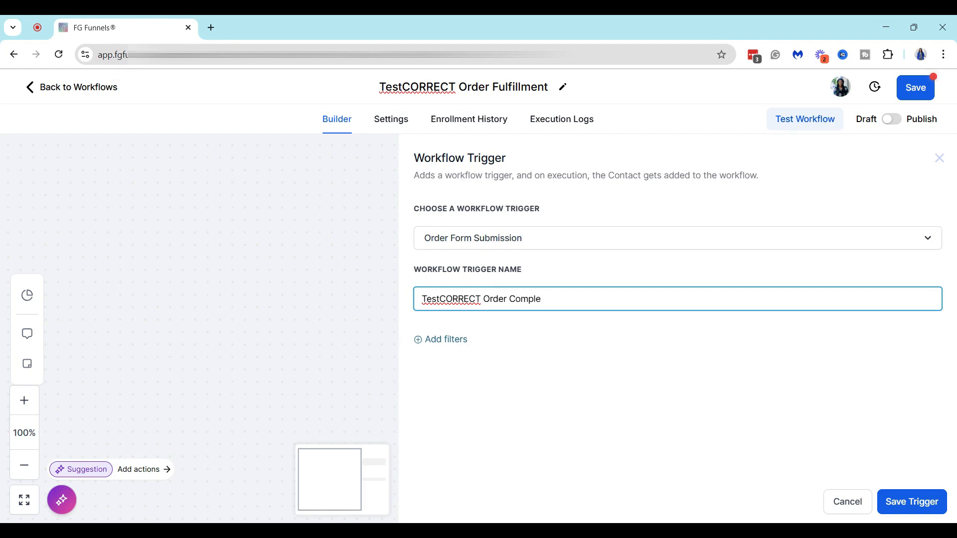
pyautogui.write('ted')
# - Add a trigger filter that limits In funnel/website to the TestCORRECT funnel
pyautogui.click(451, 346)
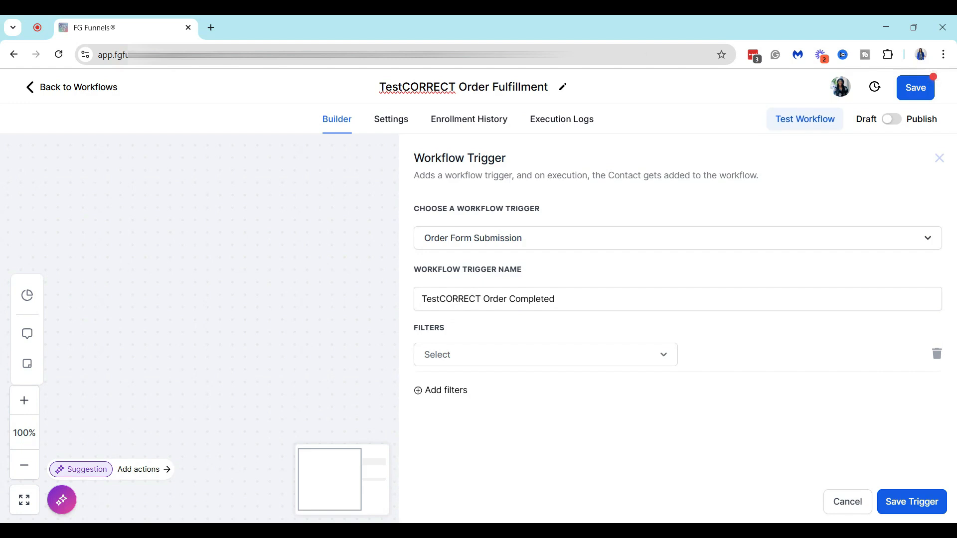
pyautogui.click(445, 358)
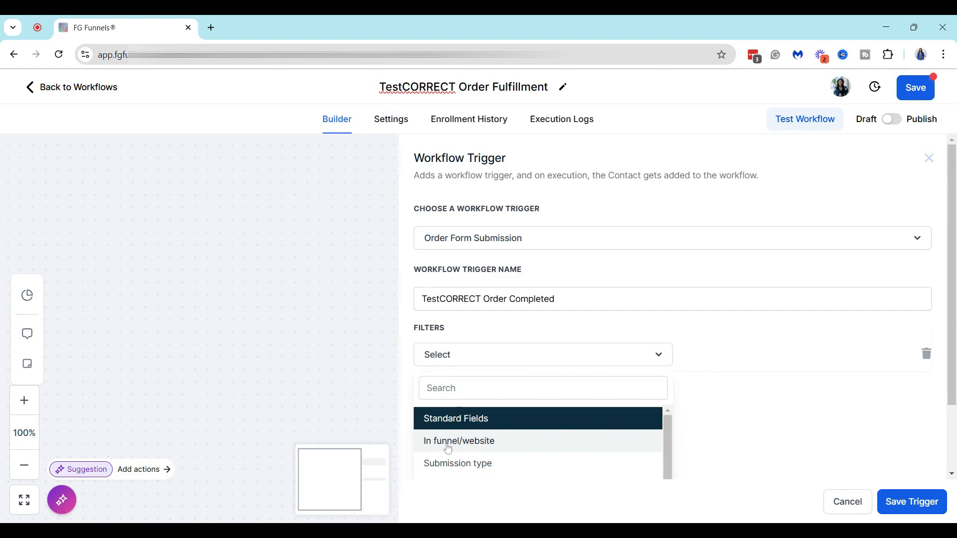
pyautogui.click(448, 447)
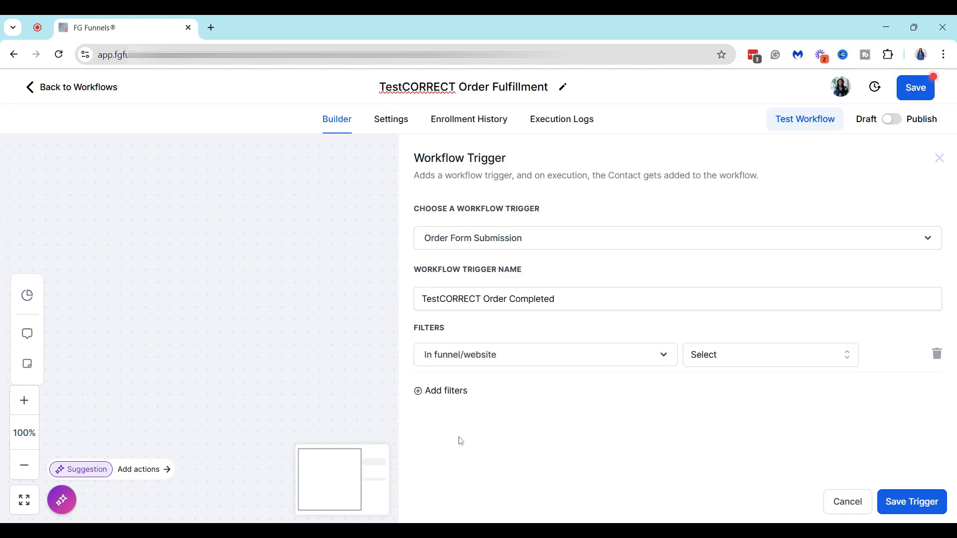
pyautogui.click(772, 360)
pyautogui.write('test')
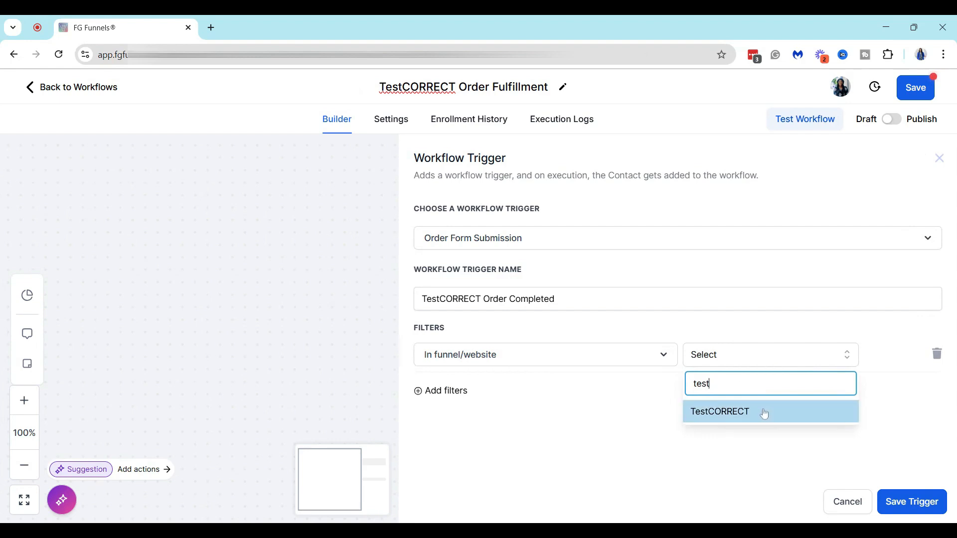
pyautogui.click(743, 412)
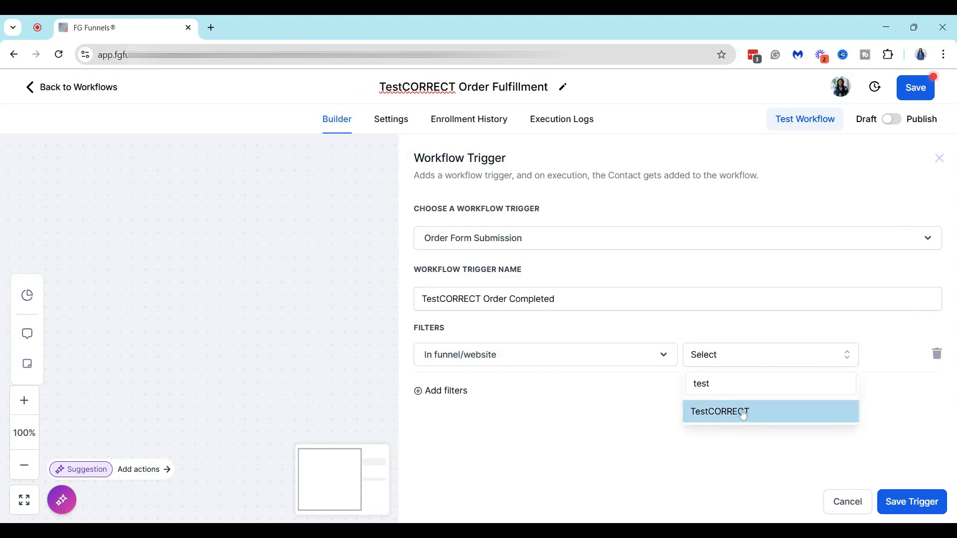
# - Add a second trigger filter with Page is set to Order Form Page Clone
pyautogui.click(440, 394)
pyautogui.click(441, 394)
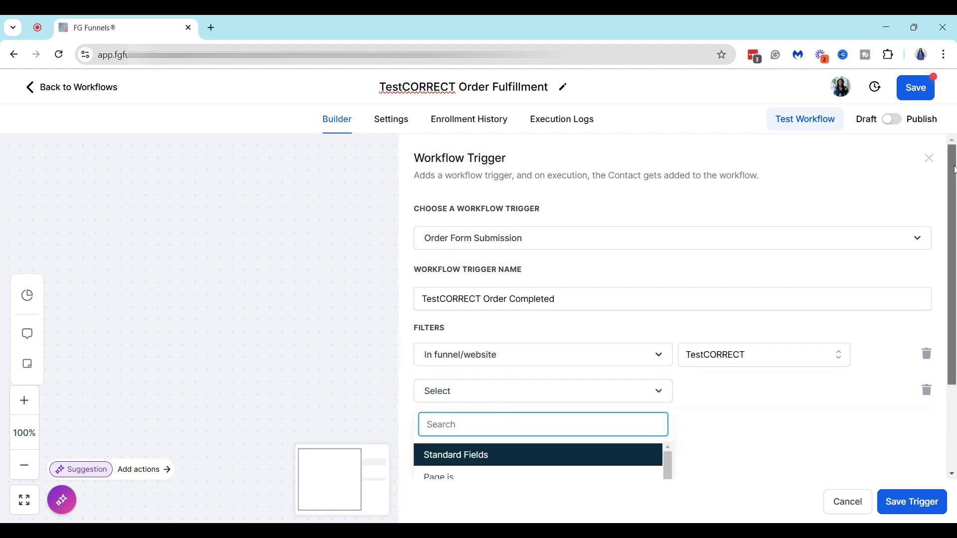
pyautogui.scroll(-3, 954, 251)
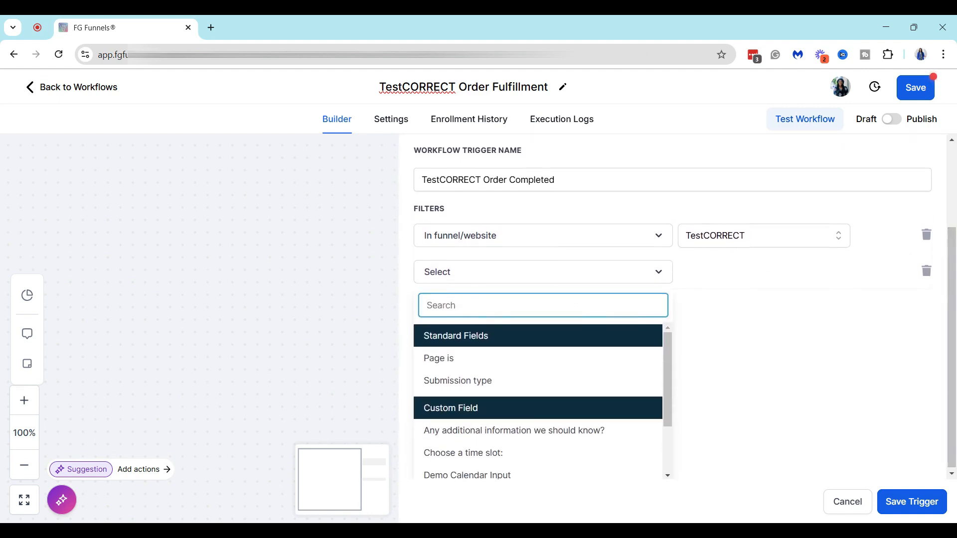
pyautogui.click(435, 365)
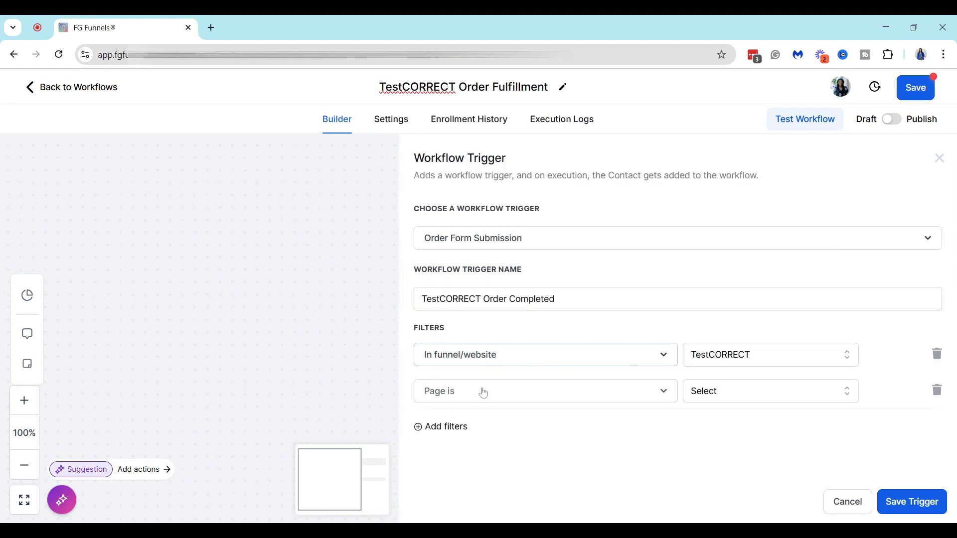
pyautogui.click(759, 396)
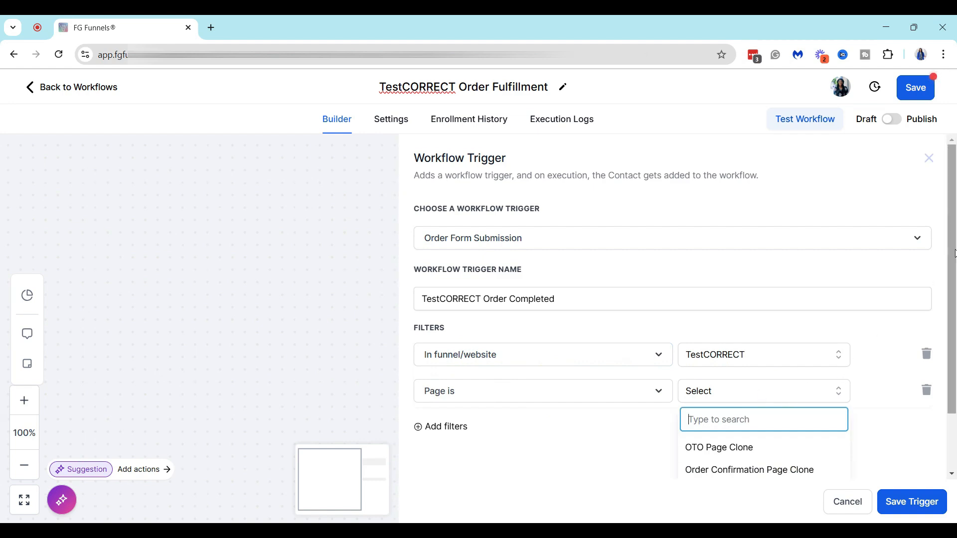
pyautogui.moveTo(954, 255); pyautogui.dragTo(955, 311)
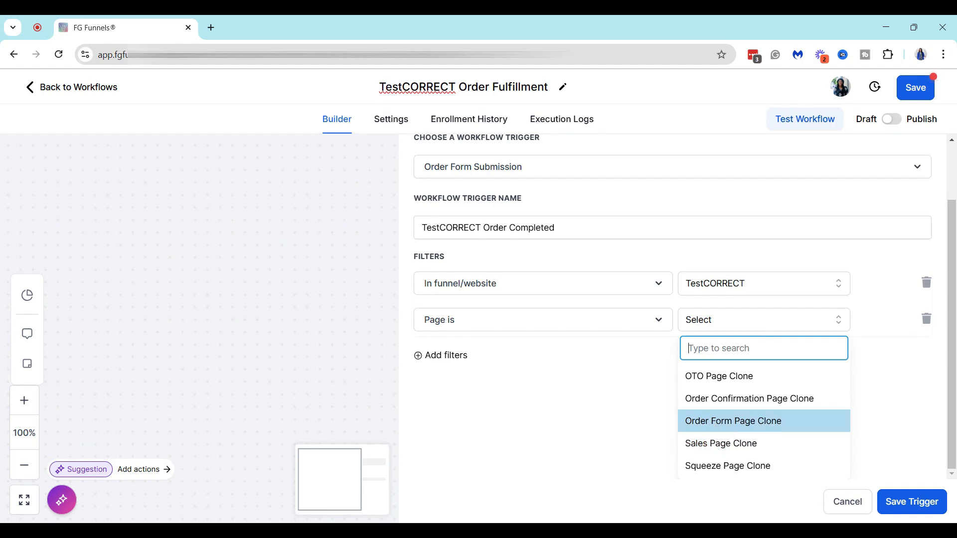
pyautogui.click(713, 426)
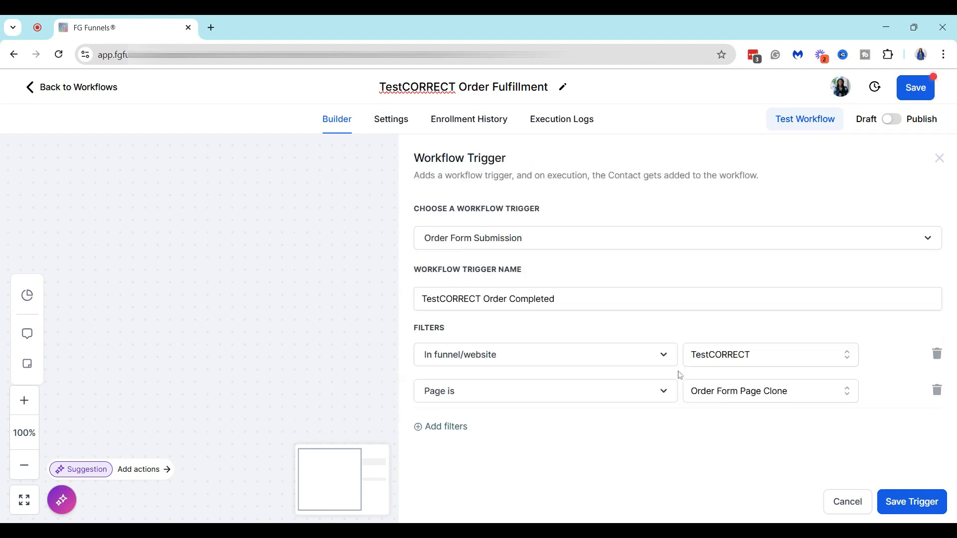
# - Add a third trigger filter with Product is set to TestCORRECT - Promo
pyautogui.click(442, 429)
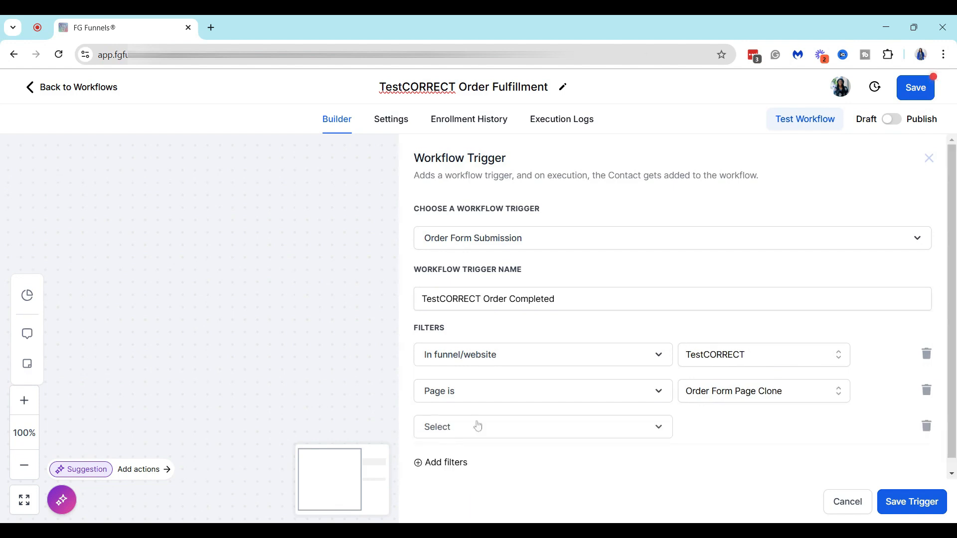
pyautogui.click(443, 434)
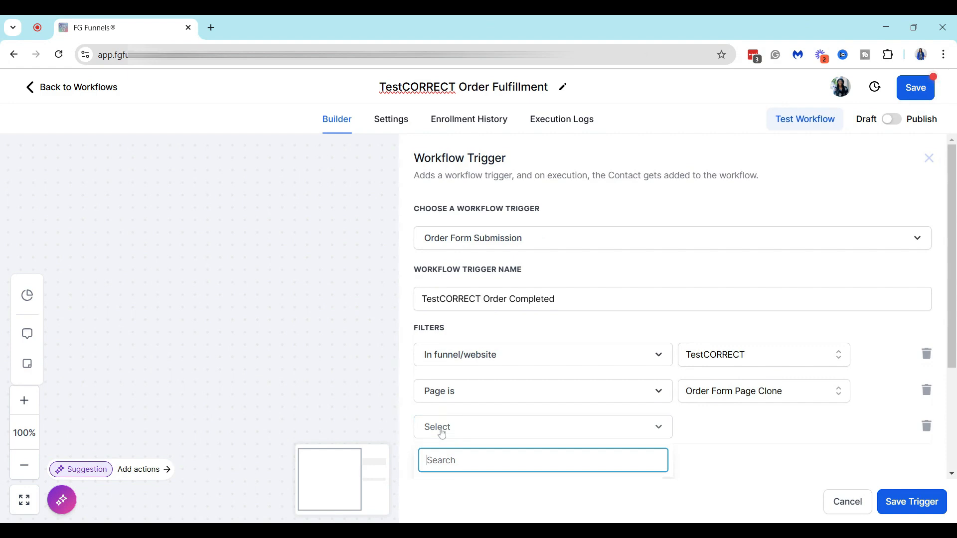
pyautogui.click(716, 450)
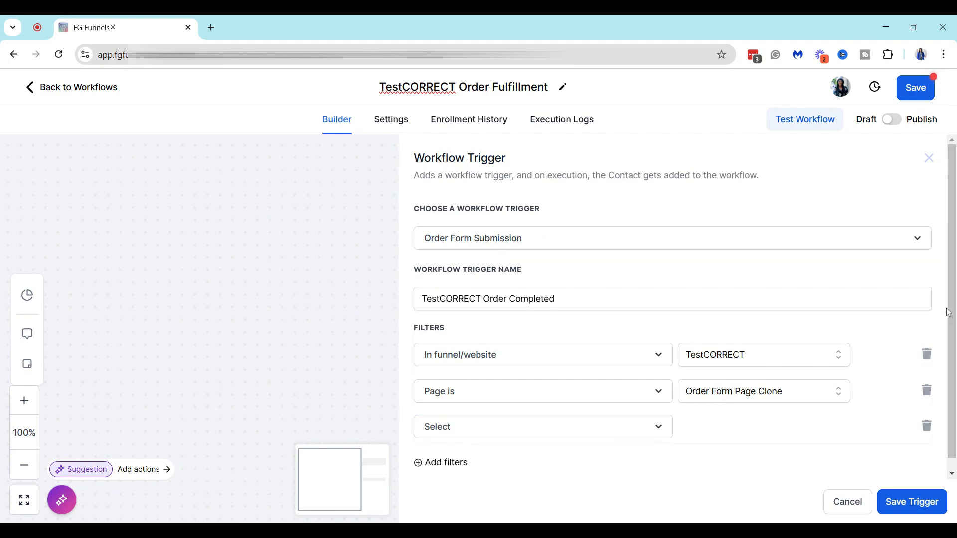
pyautogui.scroll(-1, 948, 312)
pyautogui.click(465, 425)
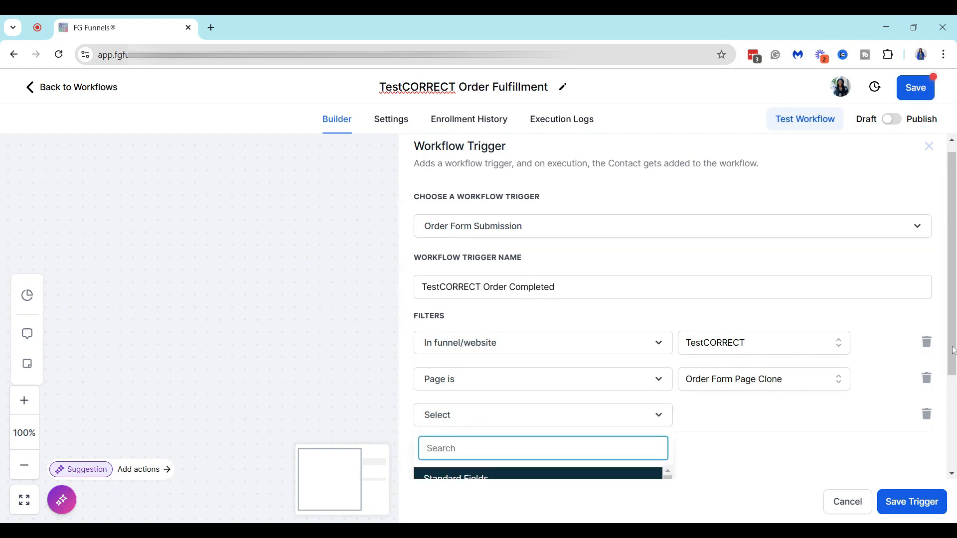
pyautogui.scroll(-3, 953, 350)
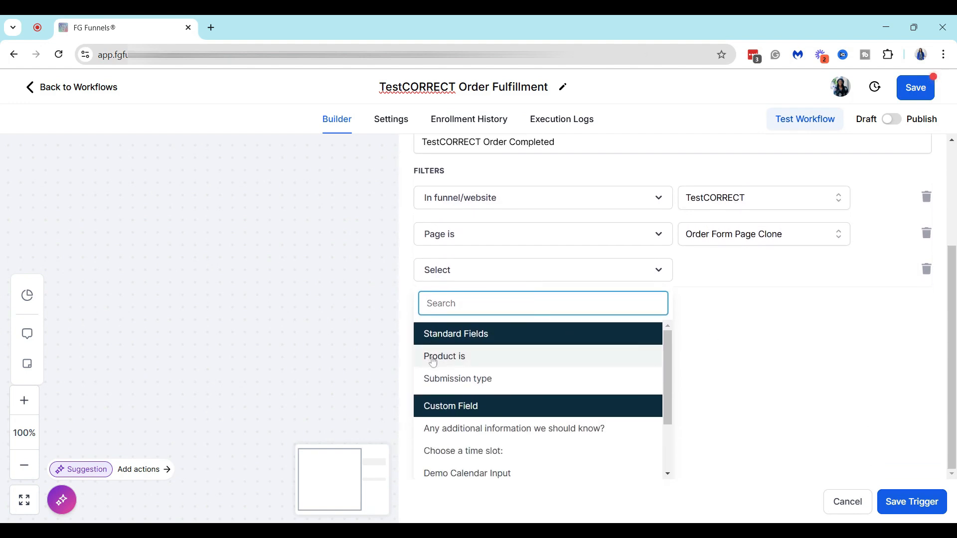
pyautogui.click(433, 362)
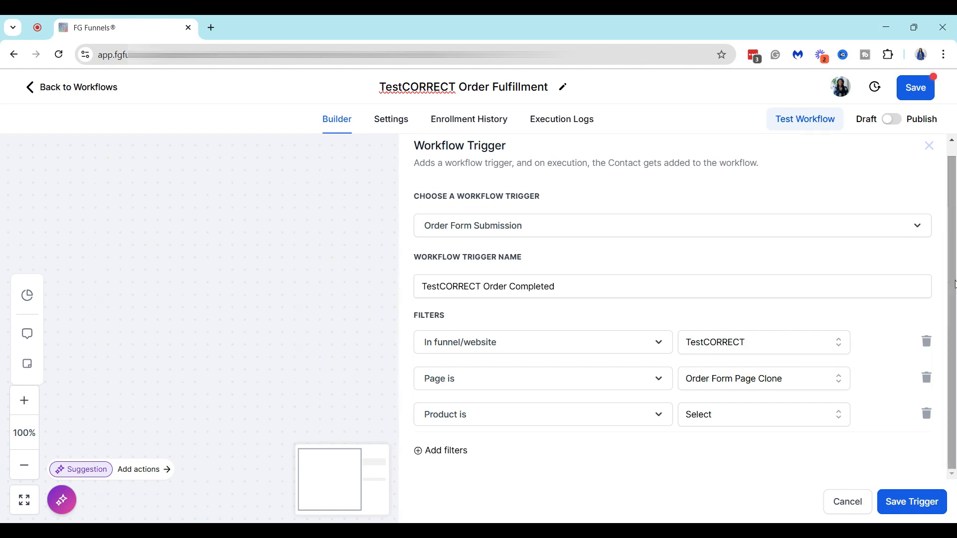
pyautogui.click(838, 418)
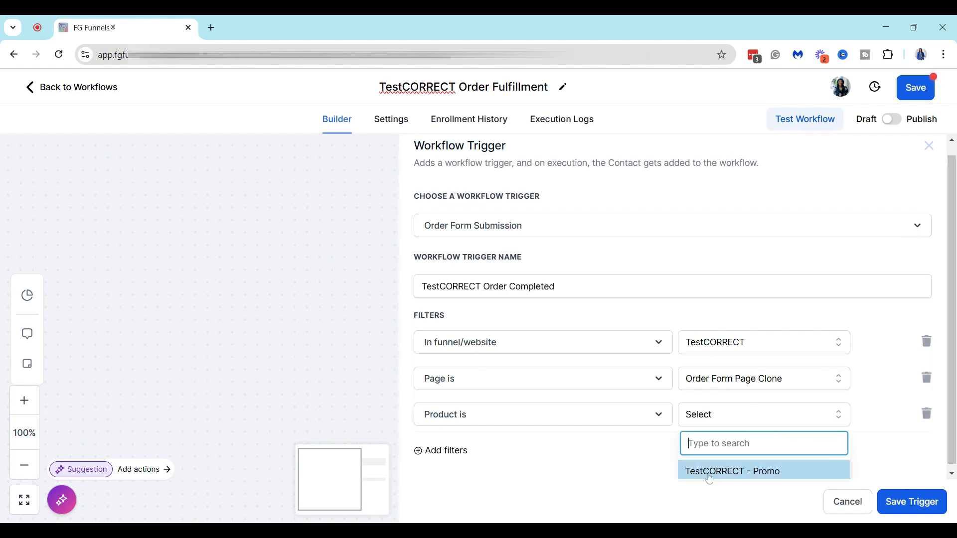
pyautogui.click(710, 477)
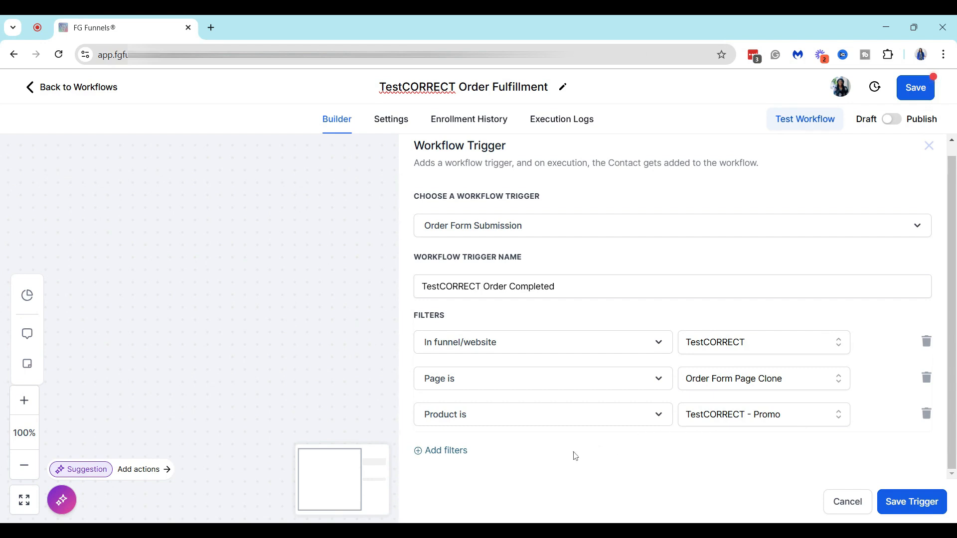
pyautogui.click(590, 421)
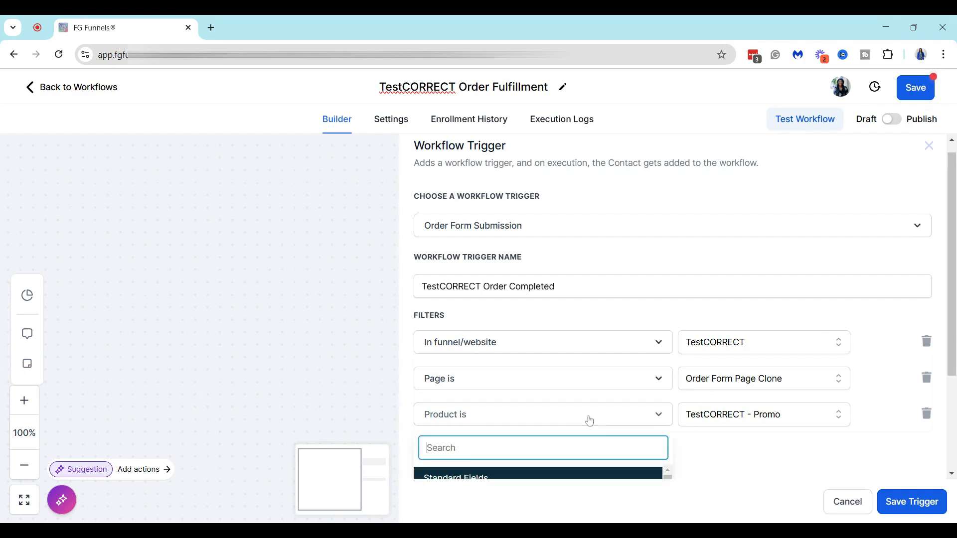
pyautogui.click(815, 313)
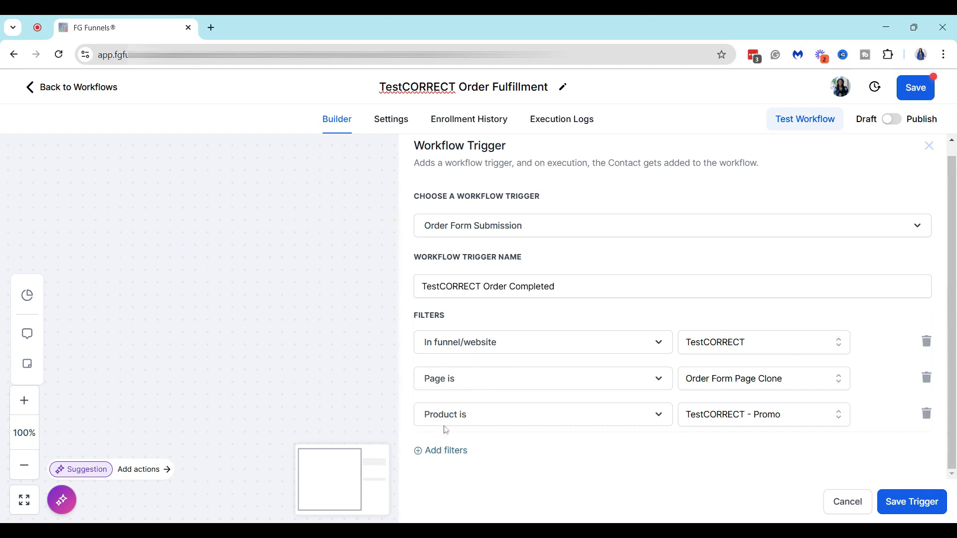
# - Add a fourth trigger filter with Submission type set to Sale, and save the trigger
pyautogui.click(449, 452)
pyautogui.click(522, 461)
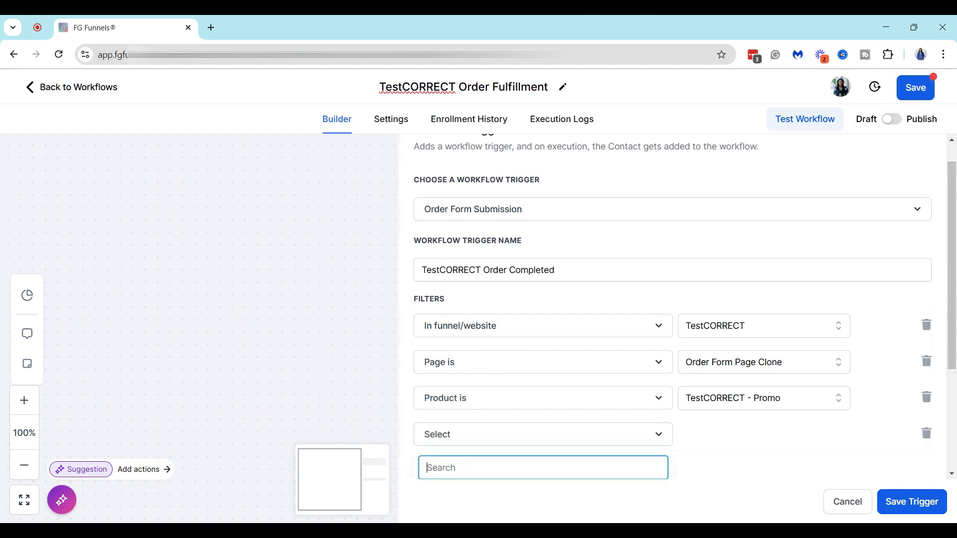
pyautogui.moveTo(951, 183); pyautogui.dragTo(952, 235)
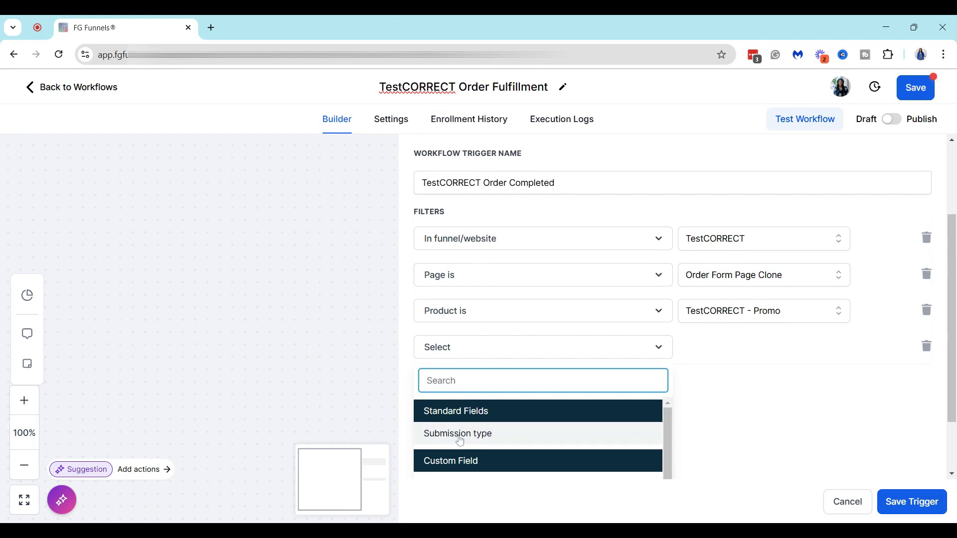
pyautogui.click(460, 435)
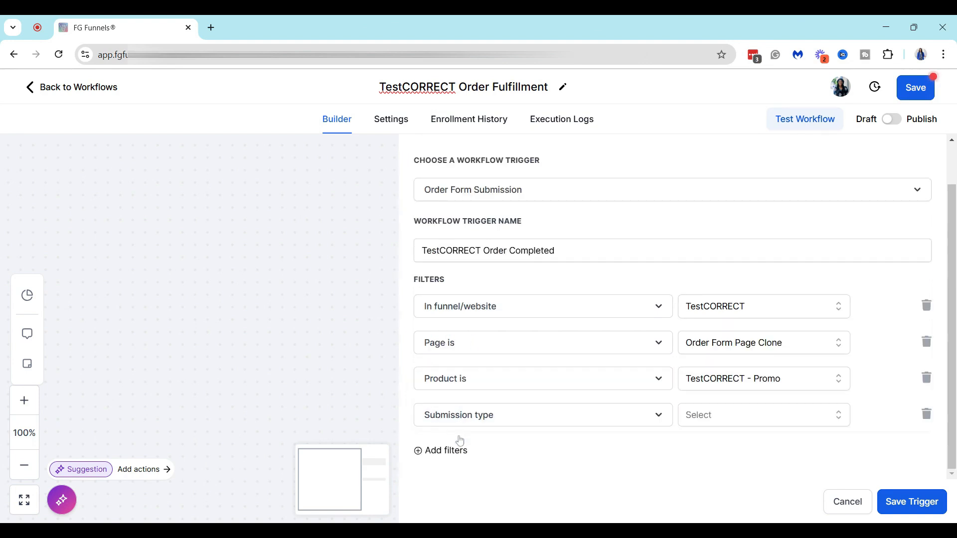
pyautogui.click(732, 415)
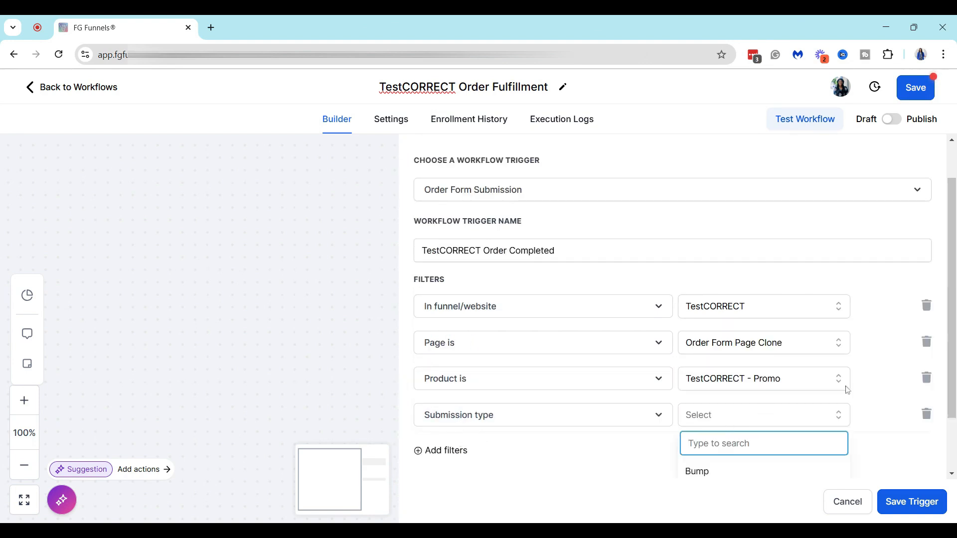
pyautogui.scroll(-2, 822, 384)
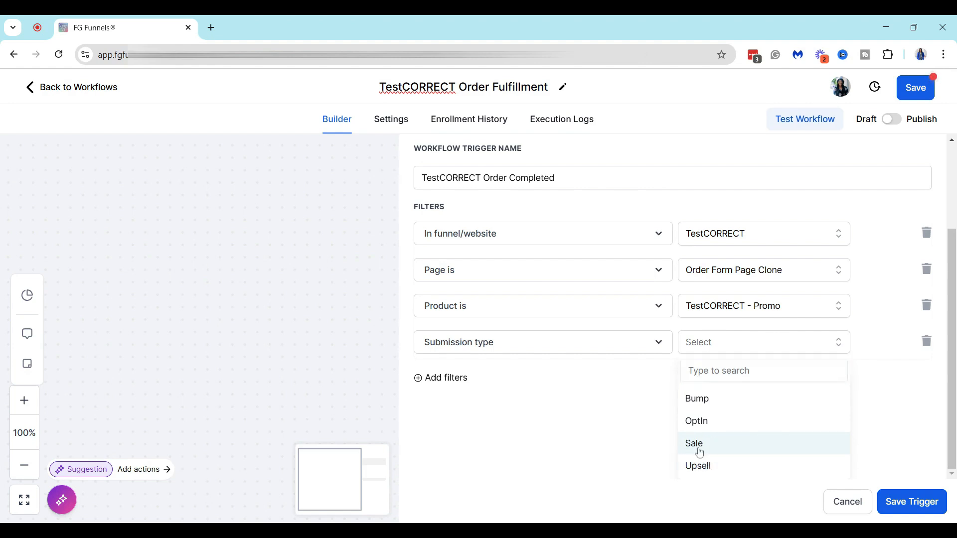
pyautogui.click(698, 444)
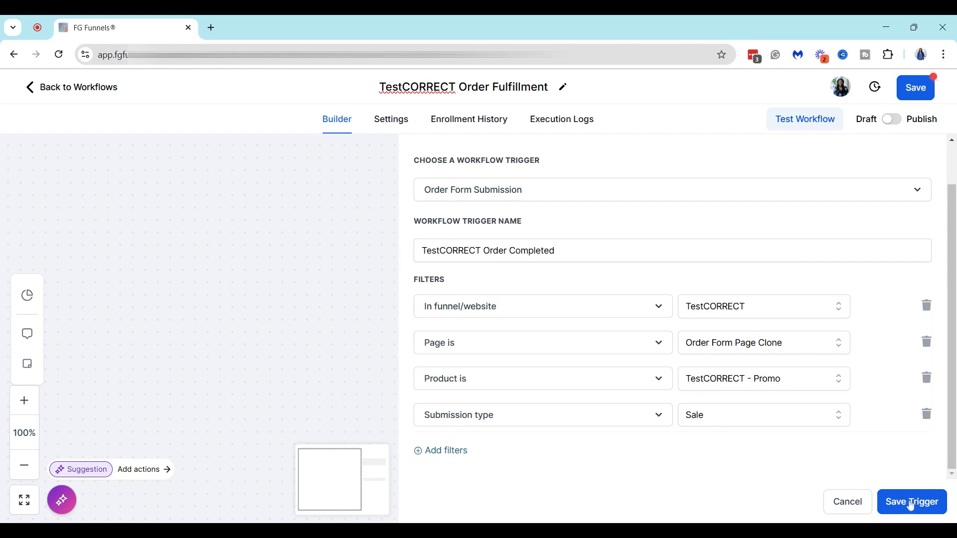
pyautogui.click(912, 503)
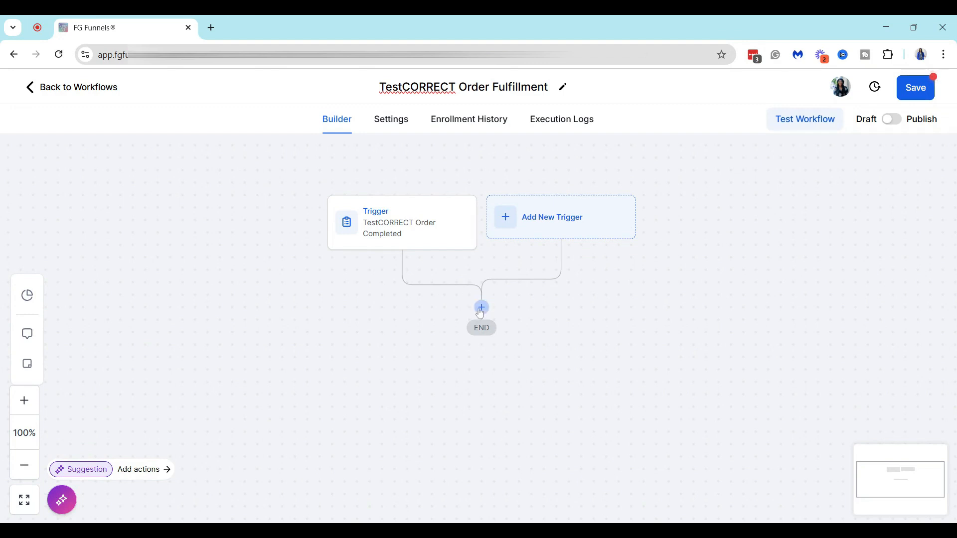
# - Add an Assign To User action below the trigger, choose the user and save the action
pyautogui.click(482, 308)
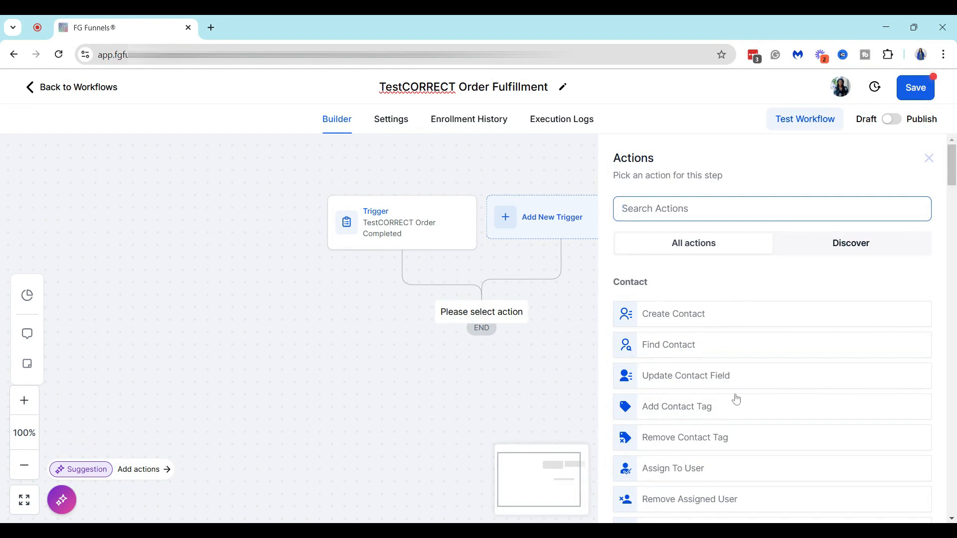
pyautogui.click(698, 474)
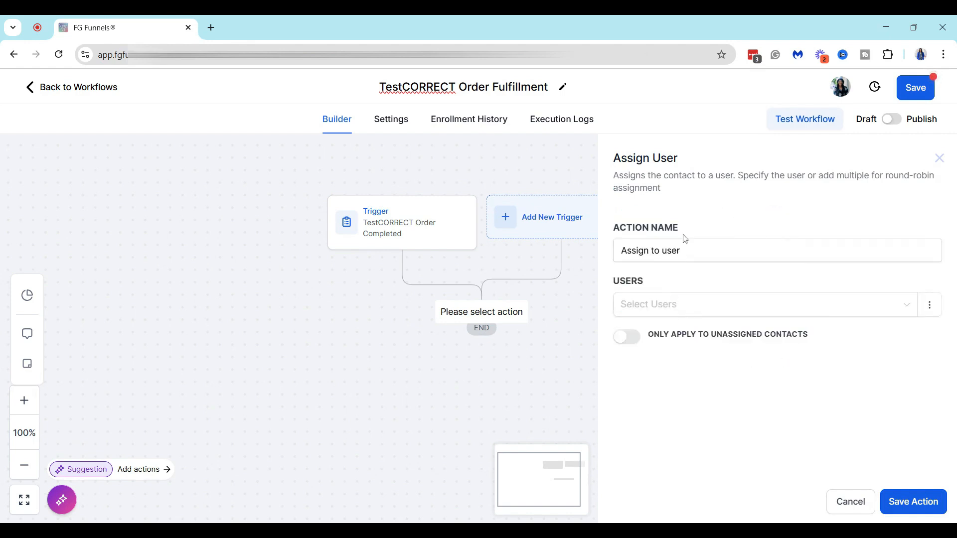
pyautogui.click(719, 317)
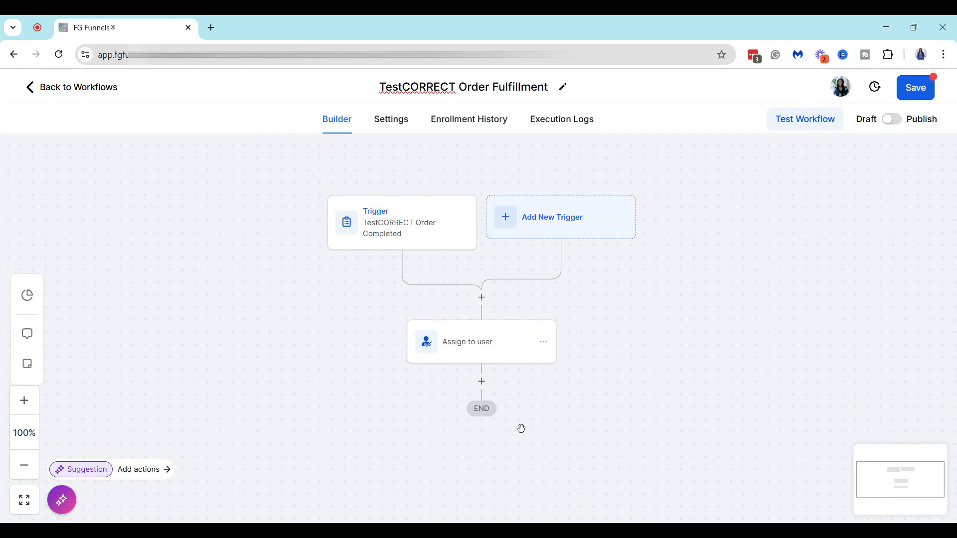
# - Add an Add Contact Tag action after Assign to user with the testcorrect enrollee tag, and save it
pyautogui.click(482, 382)
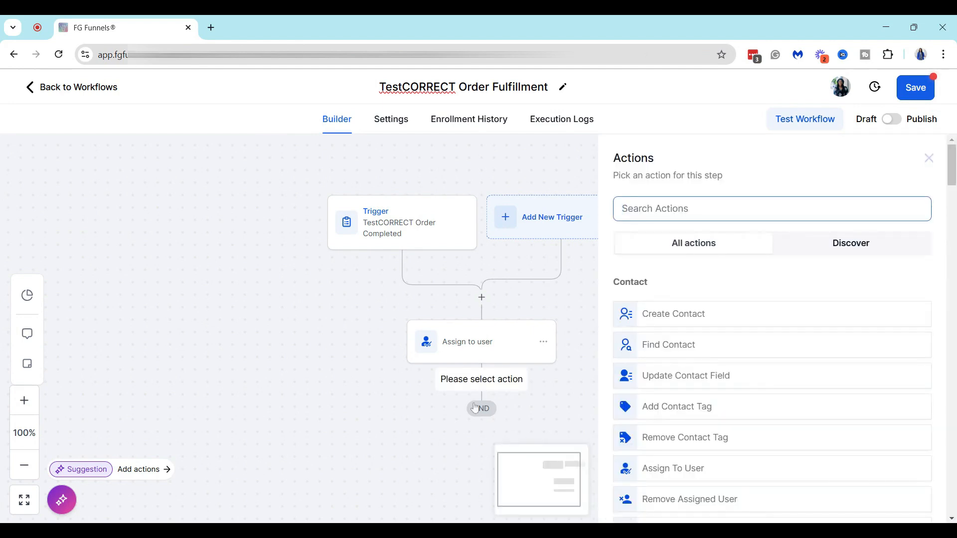
pyautogui.click(680, 412)
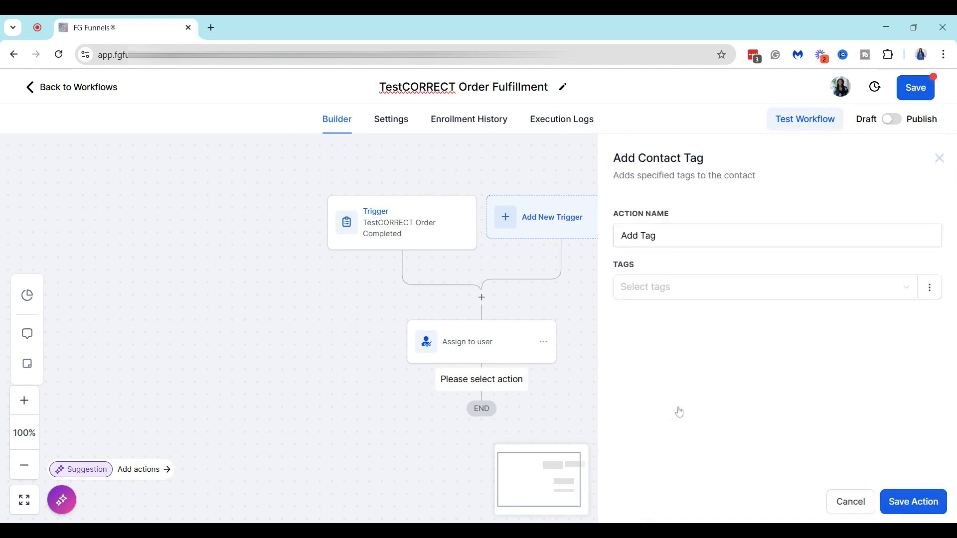
pyautogui.click(671, 296)
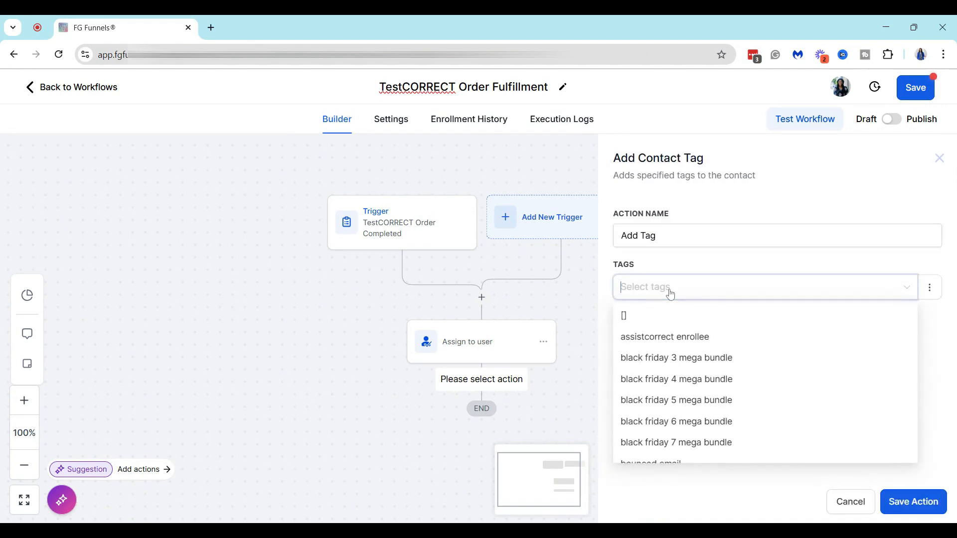
pyautogui.write('test')
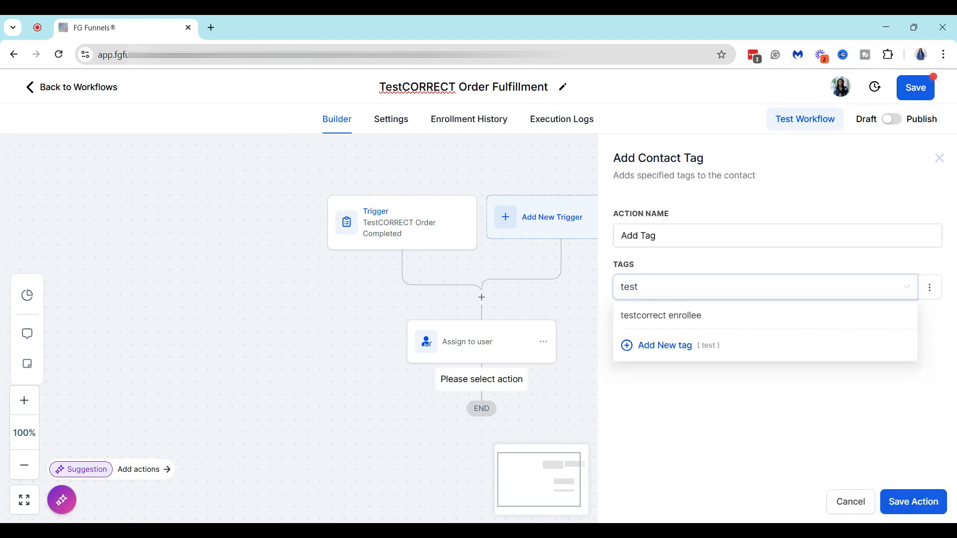
pyautogui.click(687, 320)
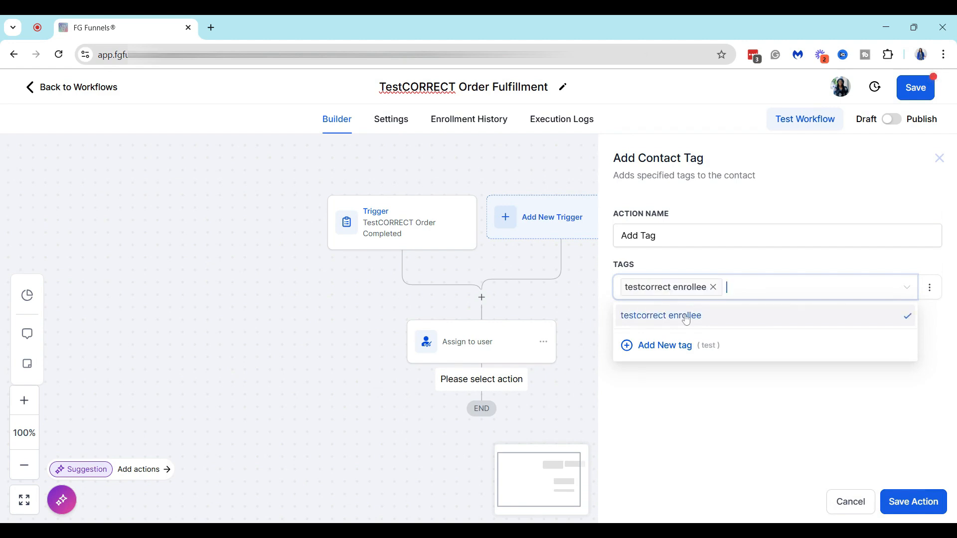
pyautogui.click(746, 417)
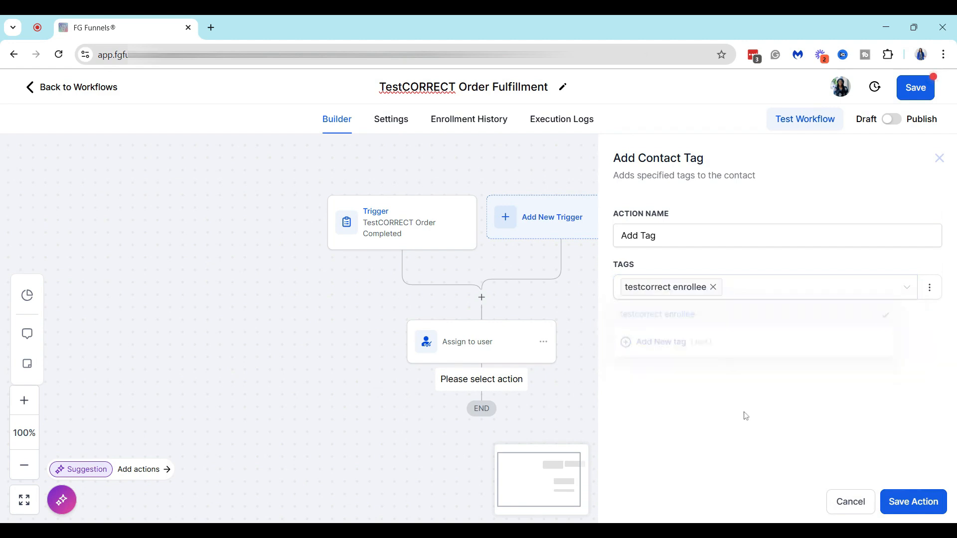
pyautogui.click(915, 502)
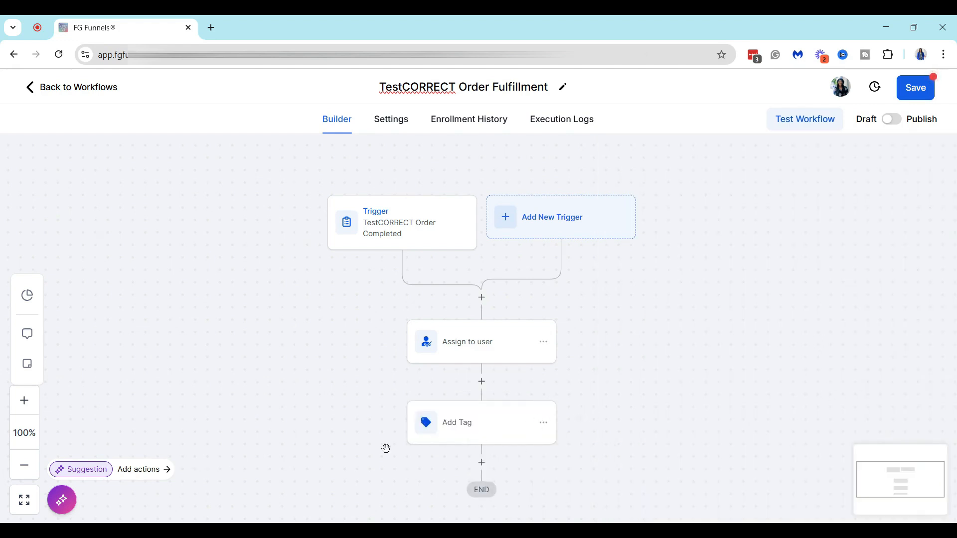
# - Add a Course Grant Offer action after Add Tag with the TestCORRECT offer, and save it
pyautogui.click(483, 464)
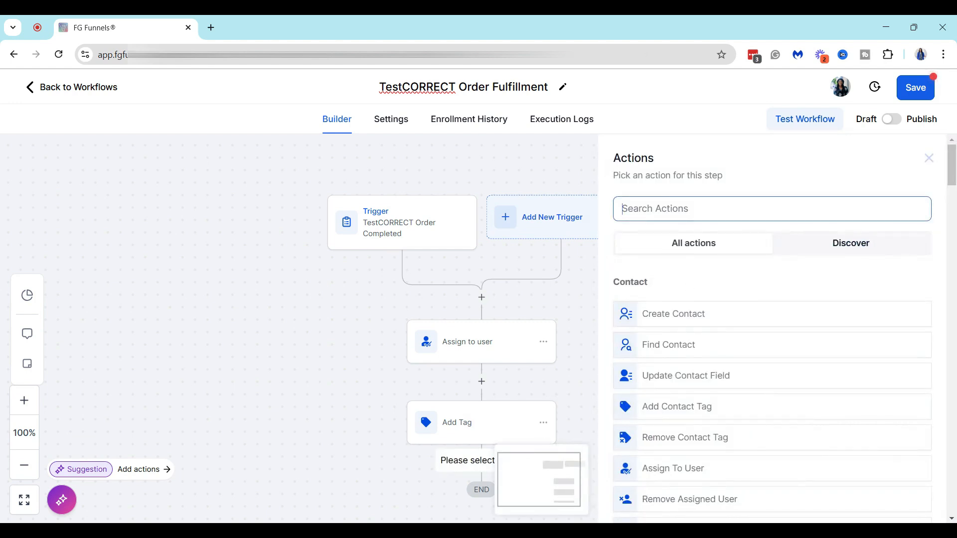
pyautogui.write('gran')
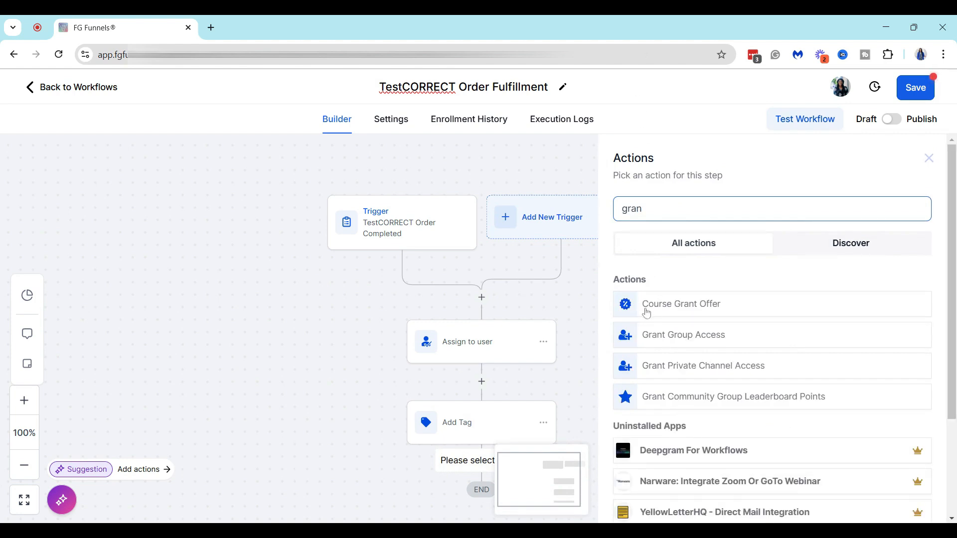
pyautogui.click(706, 305)
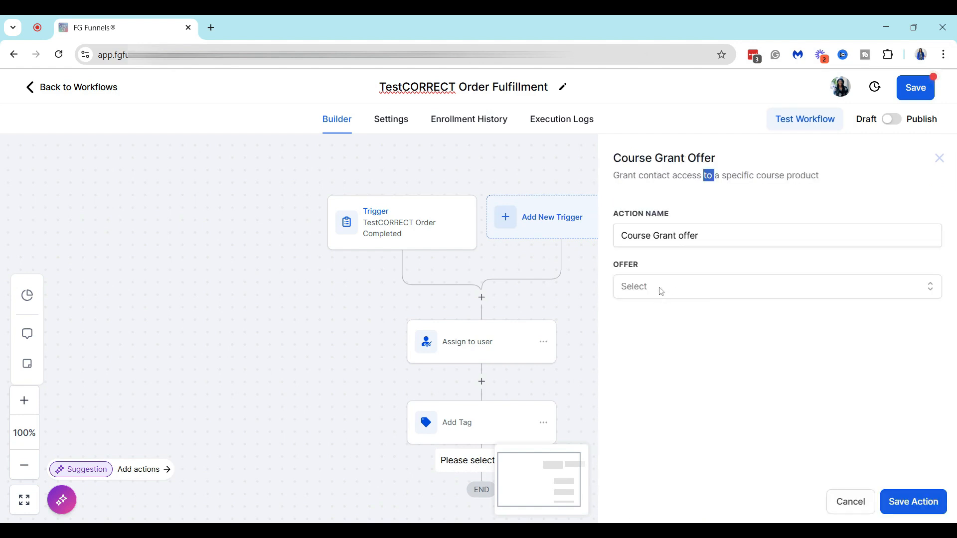
pyautogui.click(661, 291)
pyautogui.write('test')
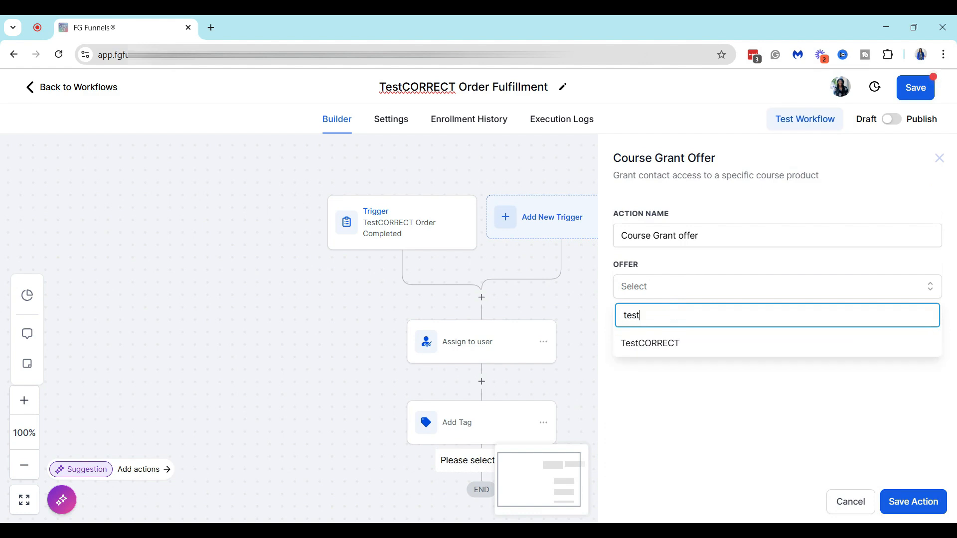
pyautogui.click(656, 343)
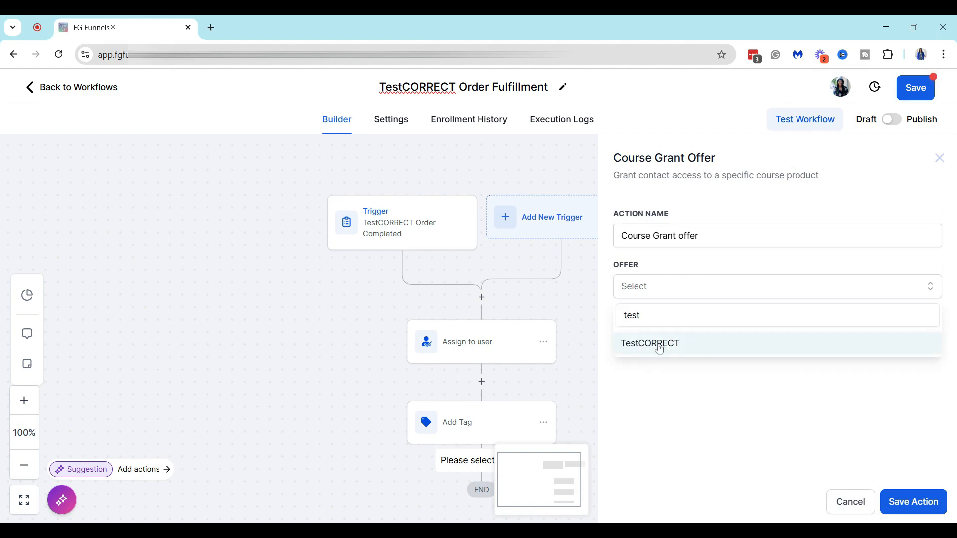
pyautogui.click(921, 508)
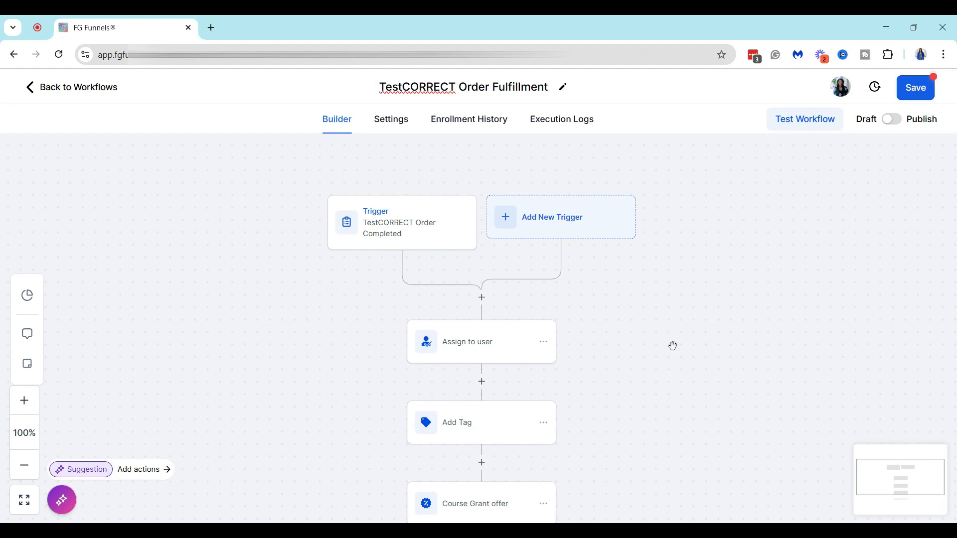
# - Add a Send Email action after Course Grant offer and try to save it with the subject and message left empty
pyautogui.moveTo(659, 397); pyautogui.dragTo(663, 242)
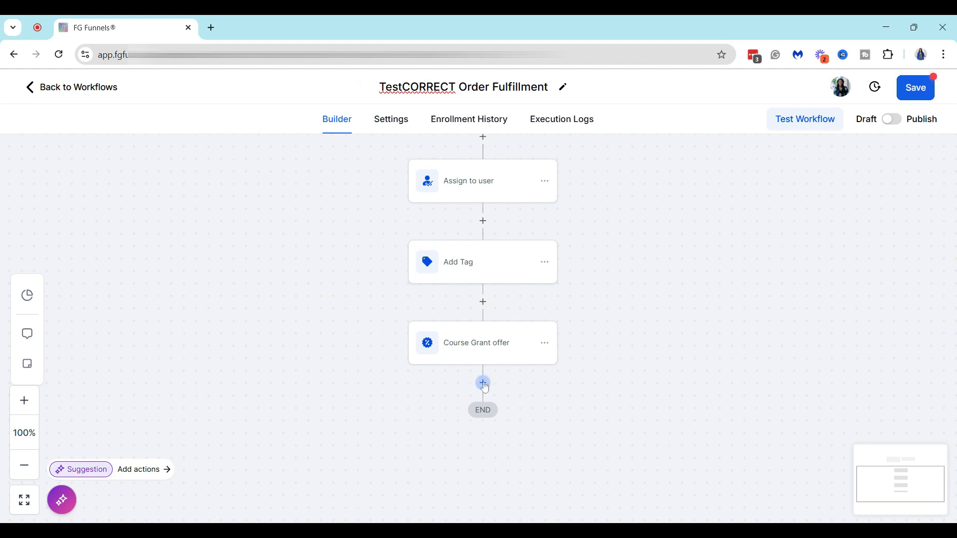
pyautogui.click(484, 387)
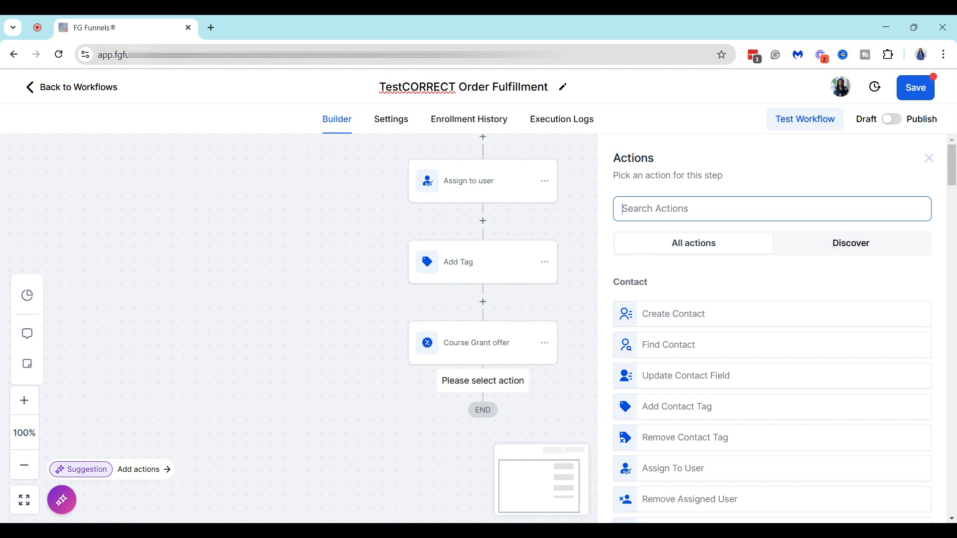
pyautogui.write('mail')
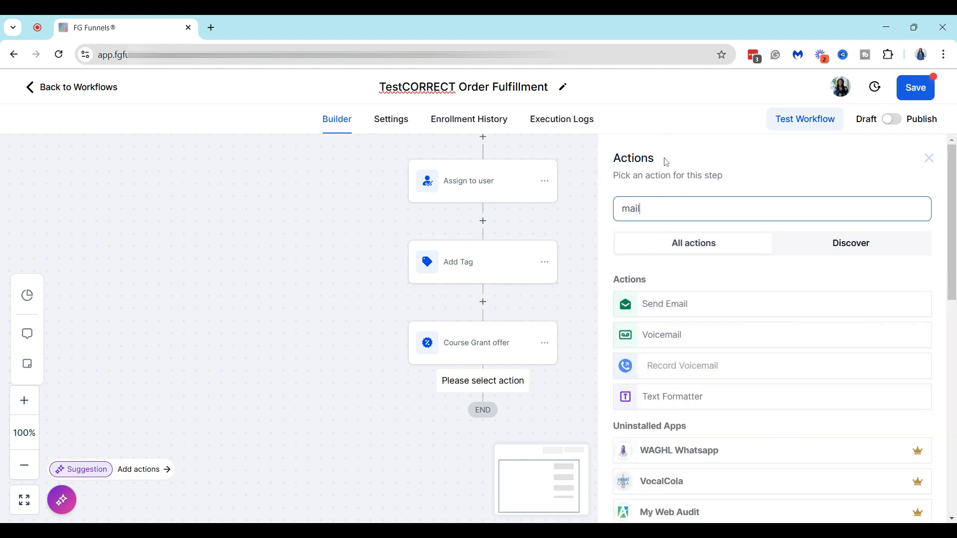
pyautogui.click(661, 310)
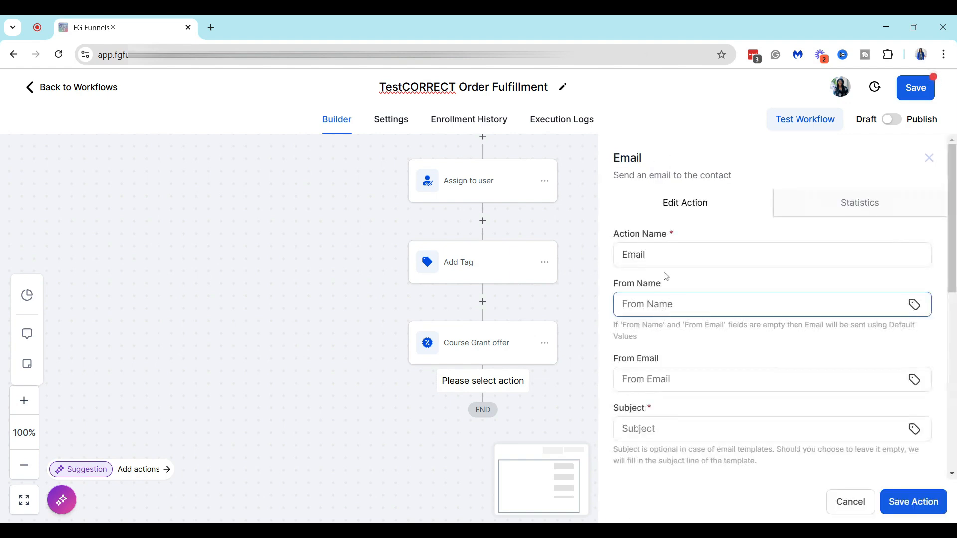
pyautogui.moveTo(954, 196); pyautogui.dragTo(950, 370)
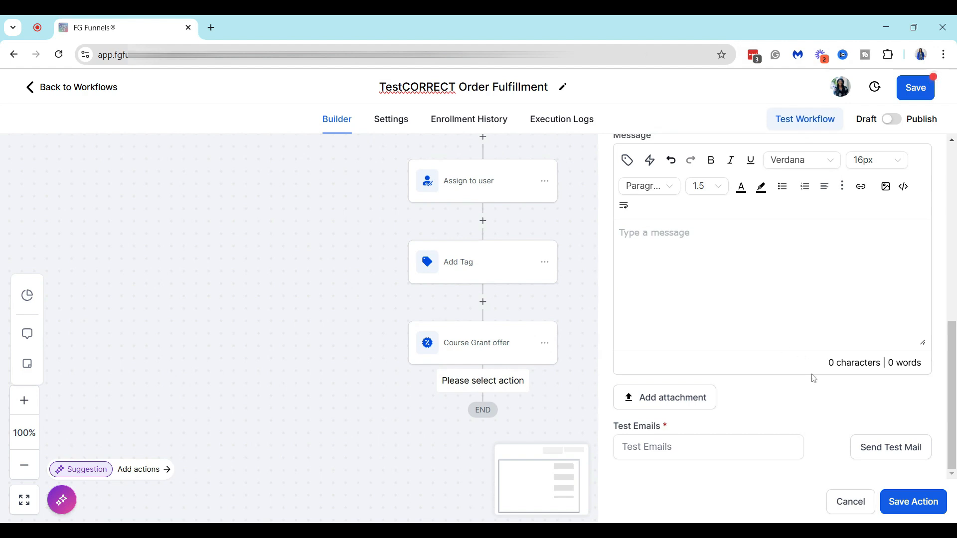
pyautogui.click(920, 511)
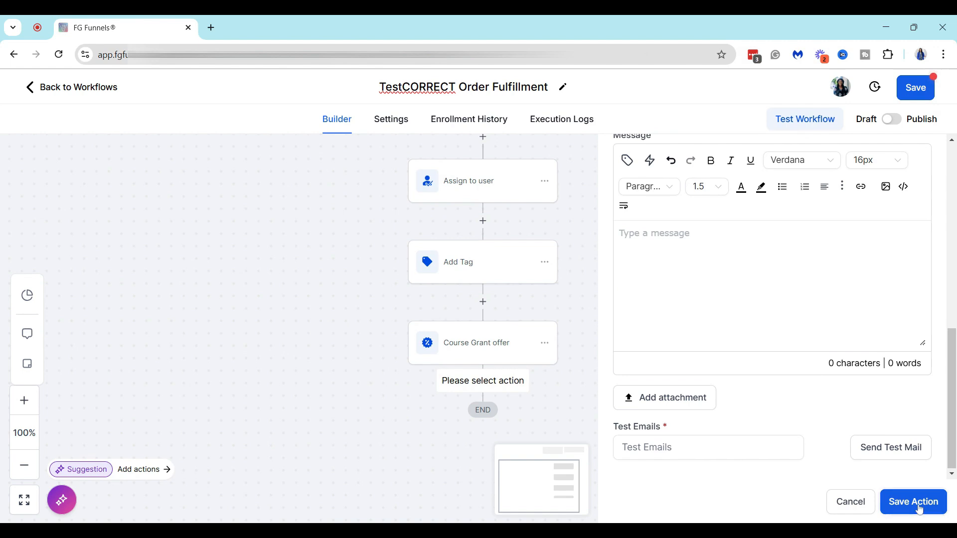
pyautogui.click(919, 505)
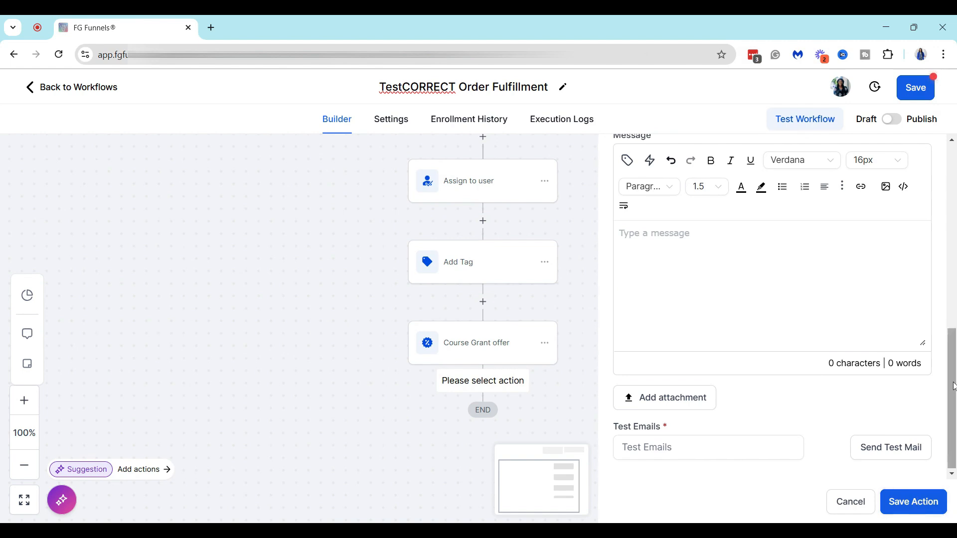
# - Enter Test as the email subject, apply the New Member Email template and save the Send Email action
pyautogui.scroll(4, 937, 244)
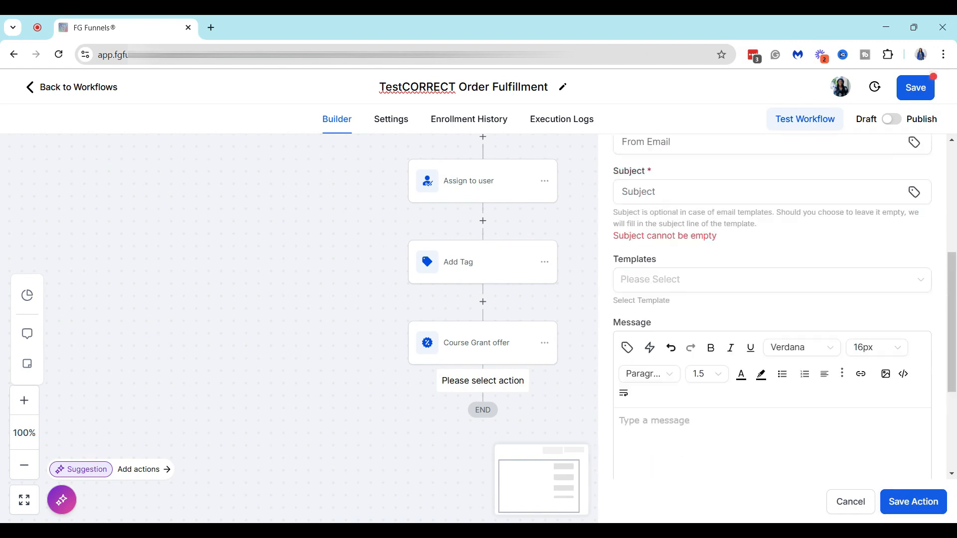
pyautogui.click(618, 185)
pyautogui.write('Test')
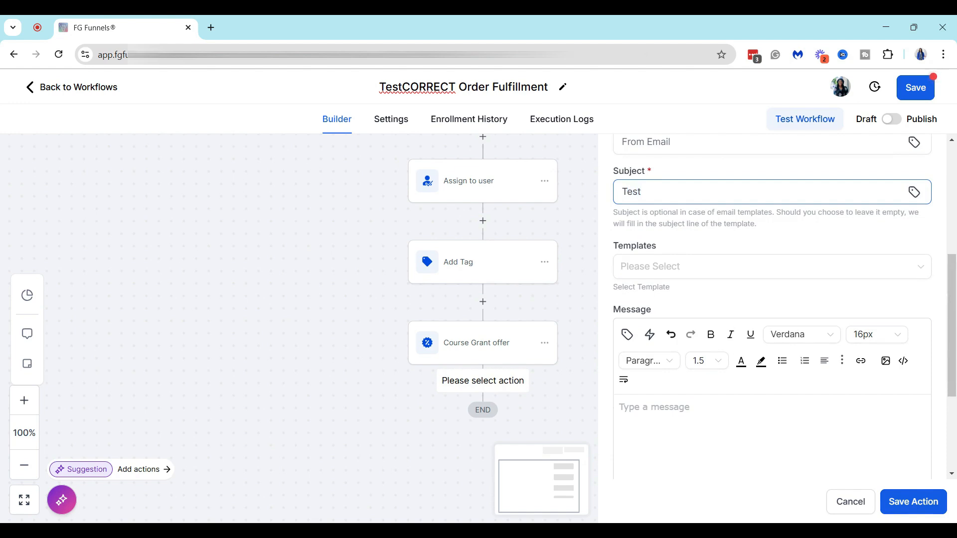
pyautogui.click(661, 273)
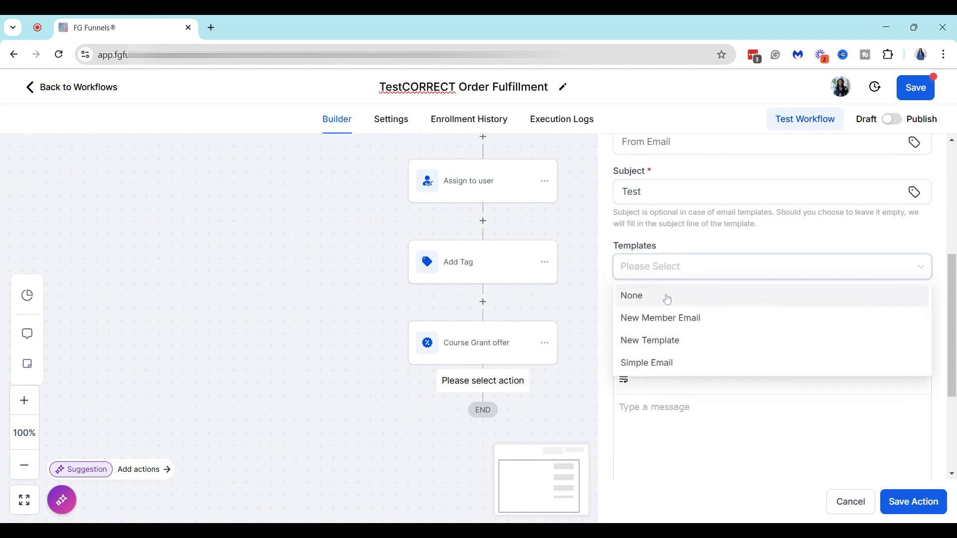
pyautogui.click(660, 326)
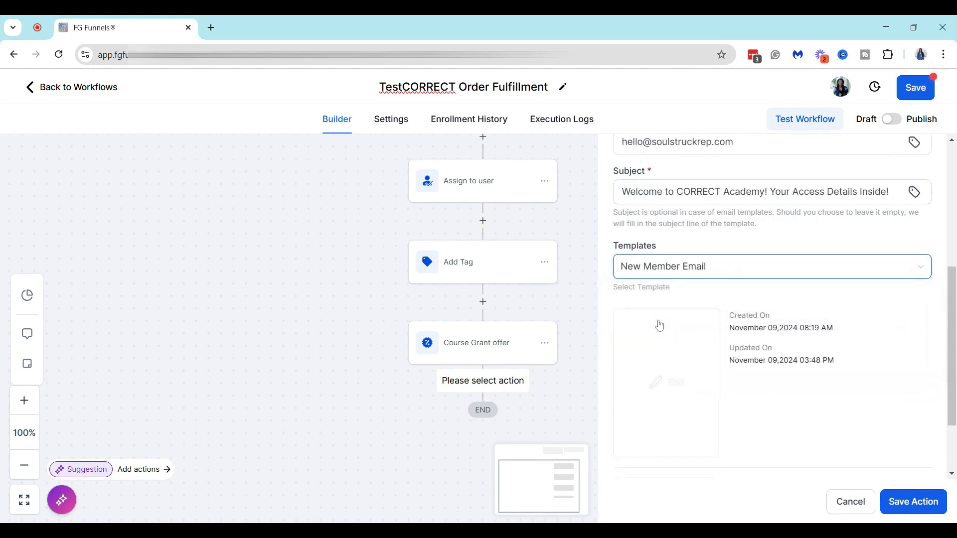
pyautogui.scroll(-1, 950, 359)
pyautogui.moveTo(950, 359); pyautogui.dragTo(949, 391)
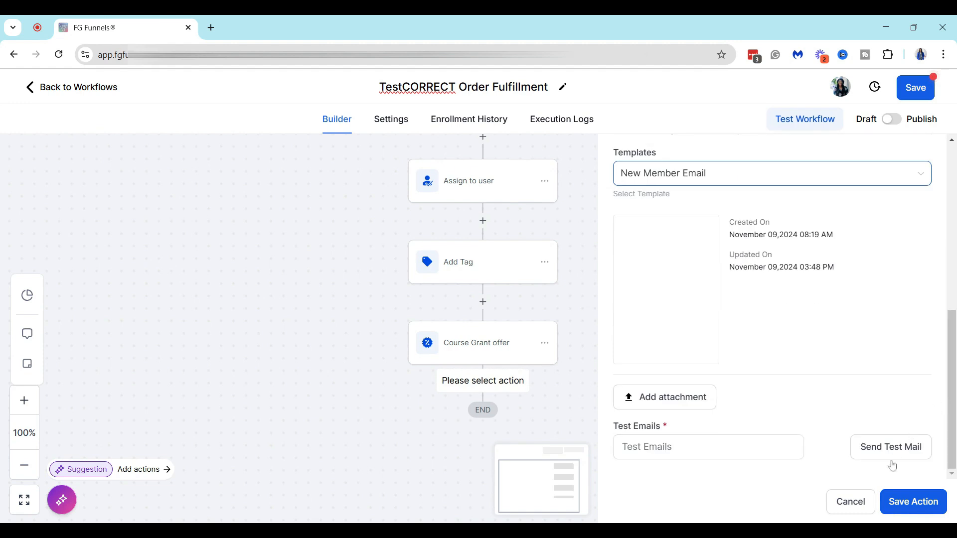
pyautogui.click(913, 506)
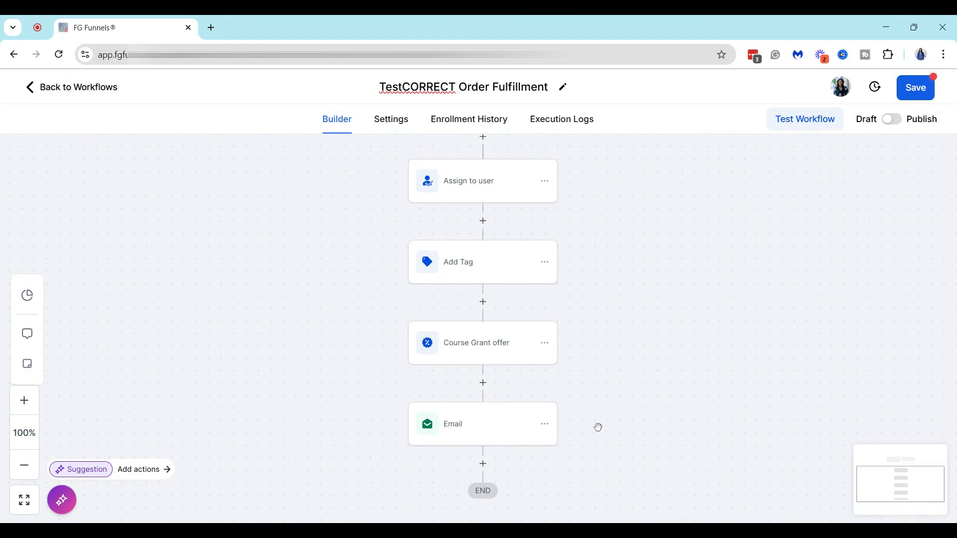
# - Save the workflow, switch it from Draft to Publish and save it again
pyautogui.click(915, 89)
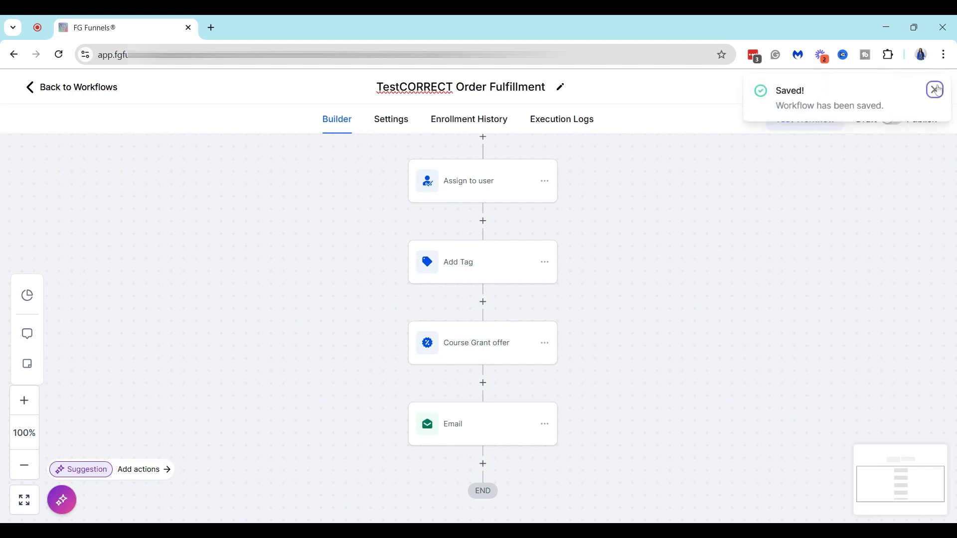
pyautogui.click(934, 90)
pyautogui.click(893, 123)
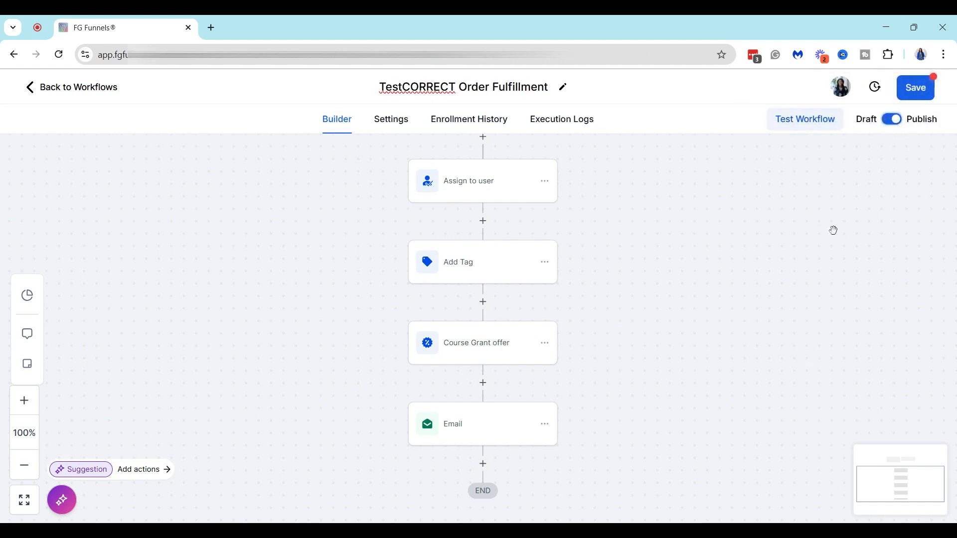
pyautogui.click(914, 96)
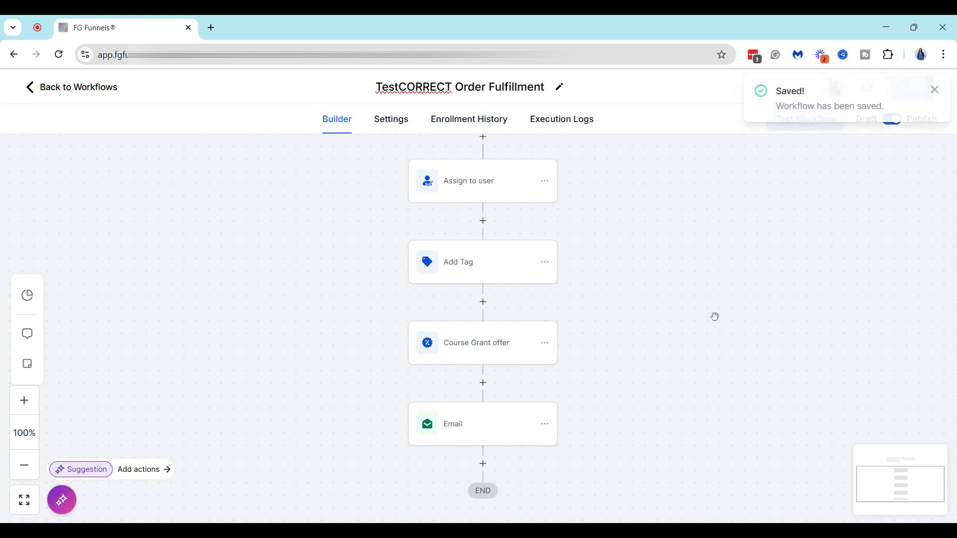
pyautogui.click(935, 90)
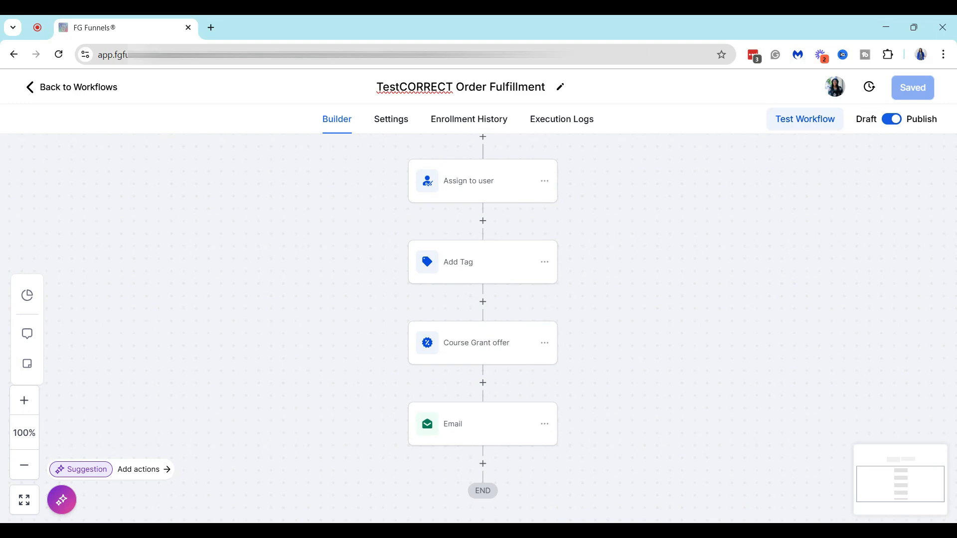
# - Delete only the Email action at the end of the workflow
pyautogui.click(545, 424)
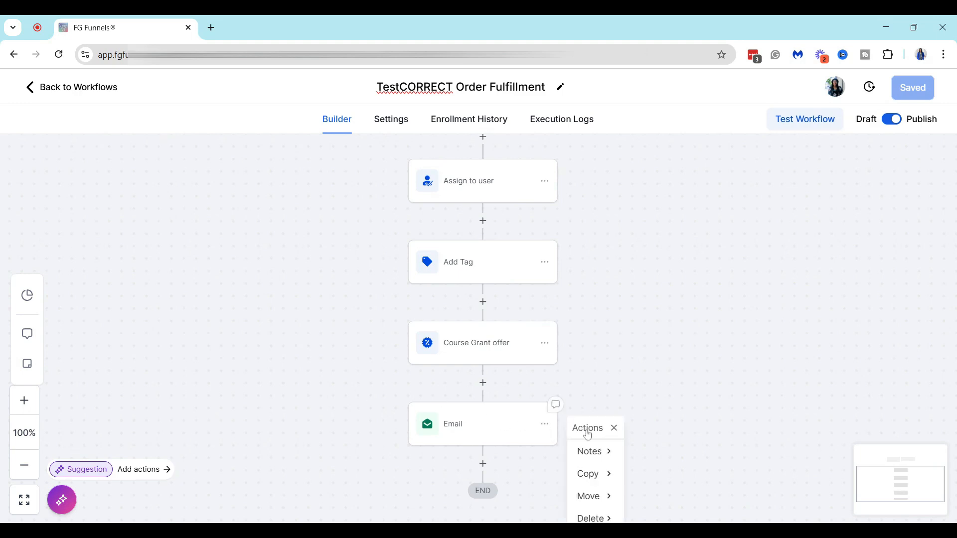
pyautogui.moveTo(590, 520)
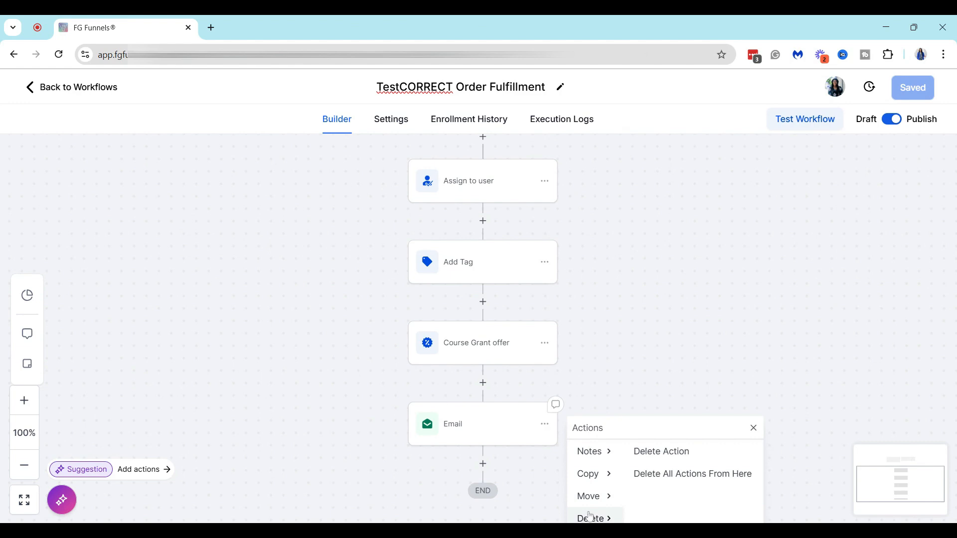
pyautogui.click(686, 452)
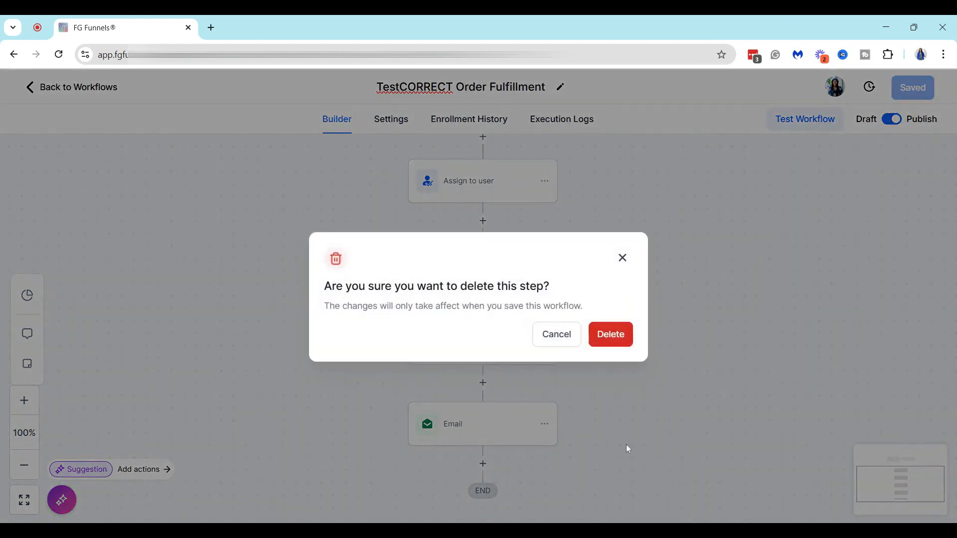
pyautogui.click(609, 334)
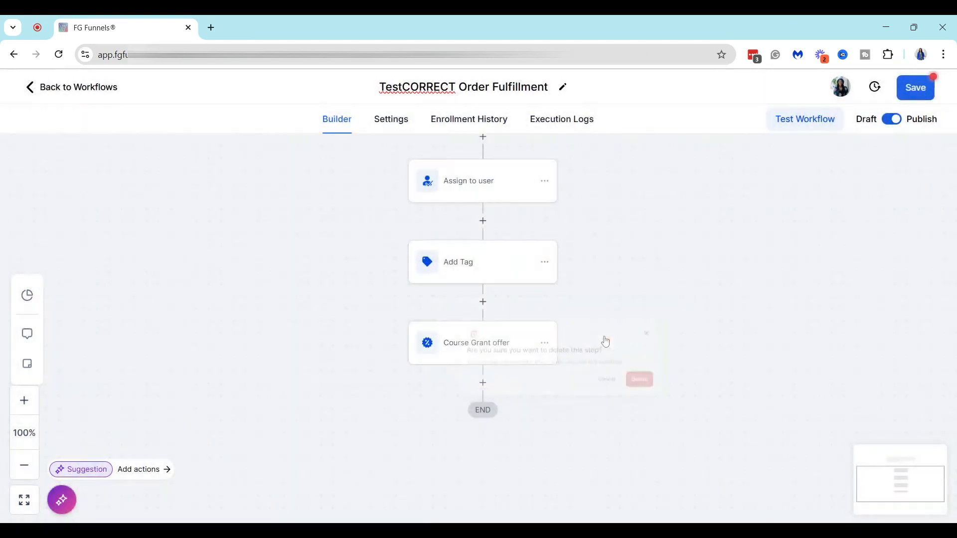
# - Add a Webhook action after Course Grant offer and try to save it with the URL left empty
pyautogui.click(483, 383)
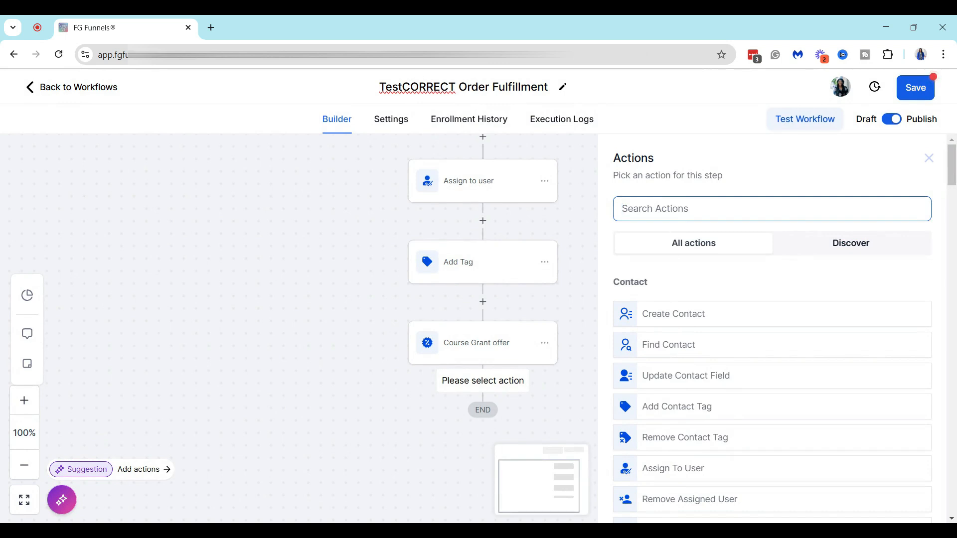
pyautogui.write('webh')
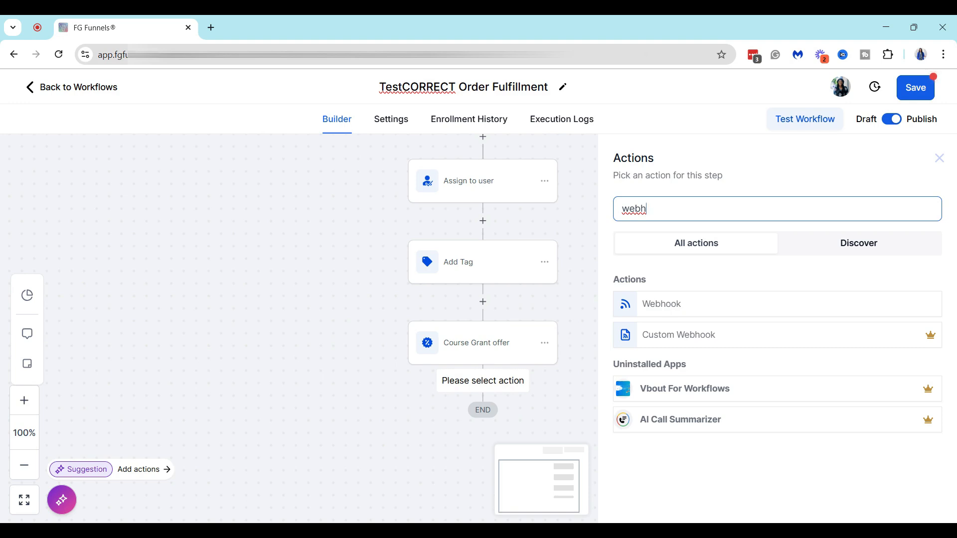
pyautogui.click(668, 305)
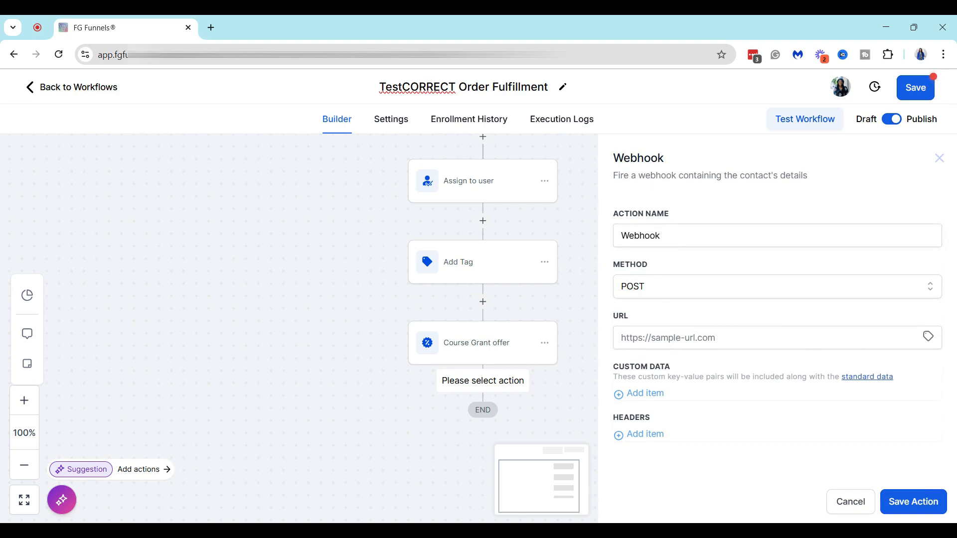
pyautogui.click(923, 501)
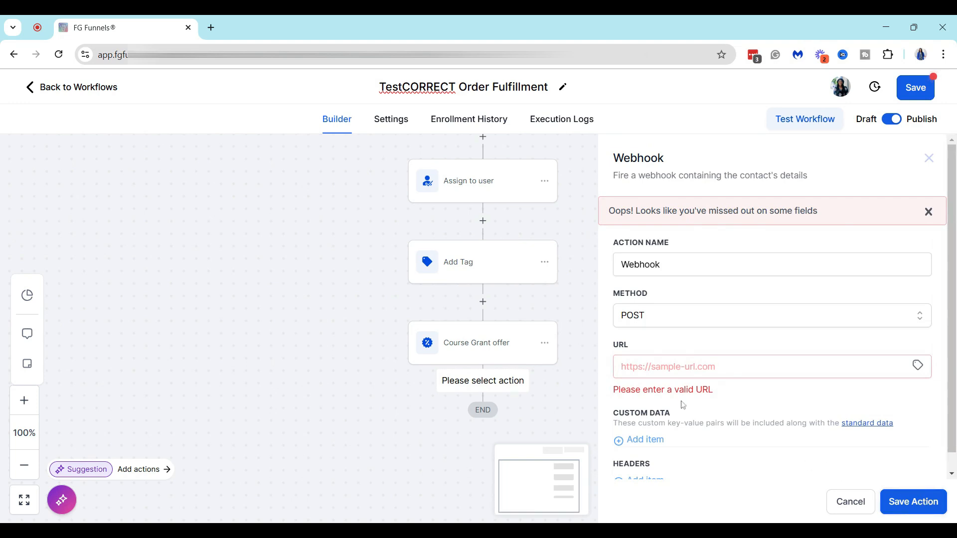
# - Set the webhook's URL to sample.url.com, then save the action and the workflow
pyautogui.click(698, 366)
pyautogui.write('sample.')
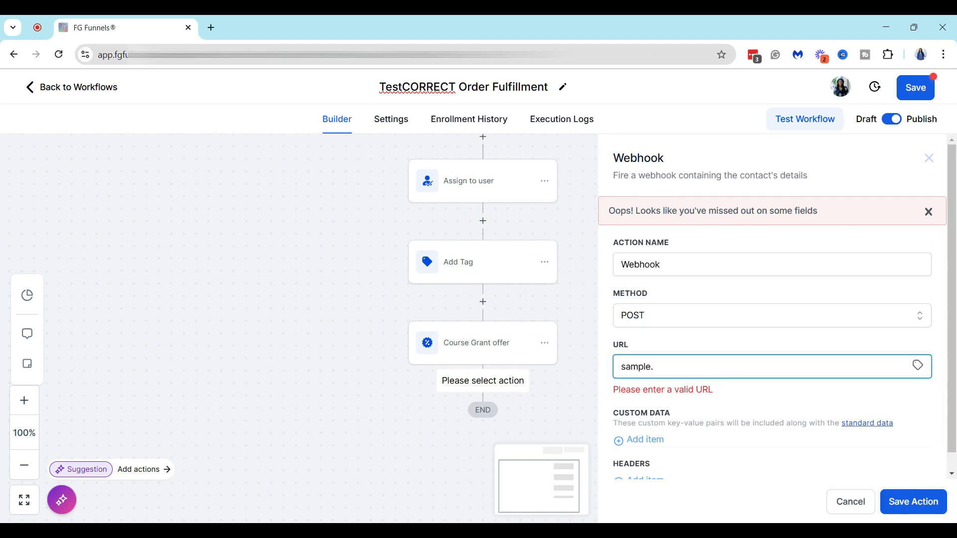
pyautogui.write('url')
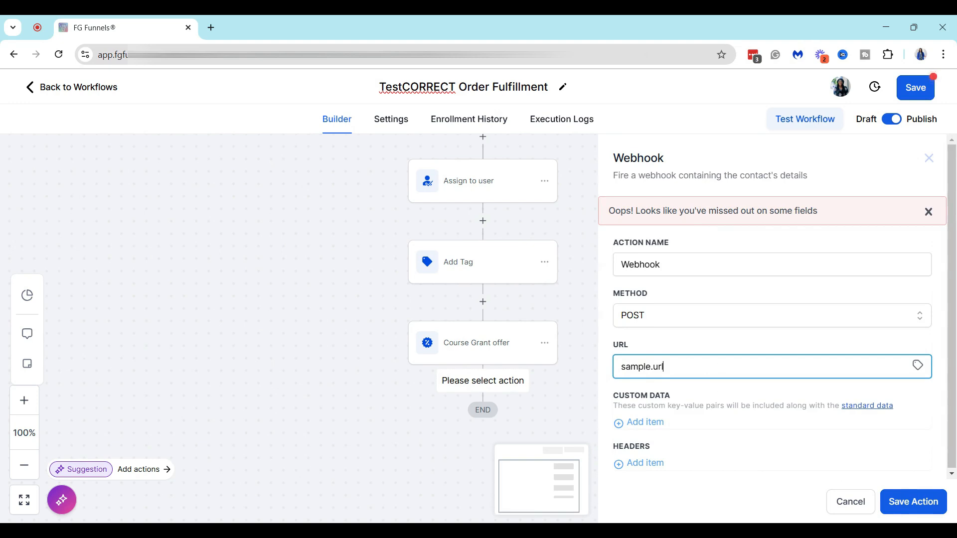
pyautogui.press('BackSpace')
pyautogui.press('BackSpace')
pyautogui.press('BackSpace')
pyautogui.write('url.com')
pyautogui.click(912, 501)
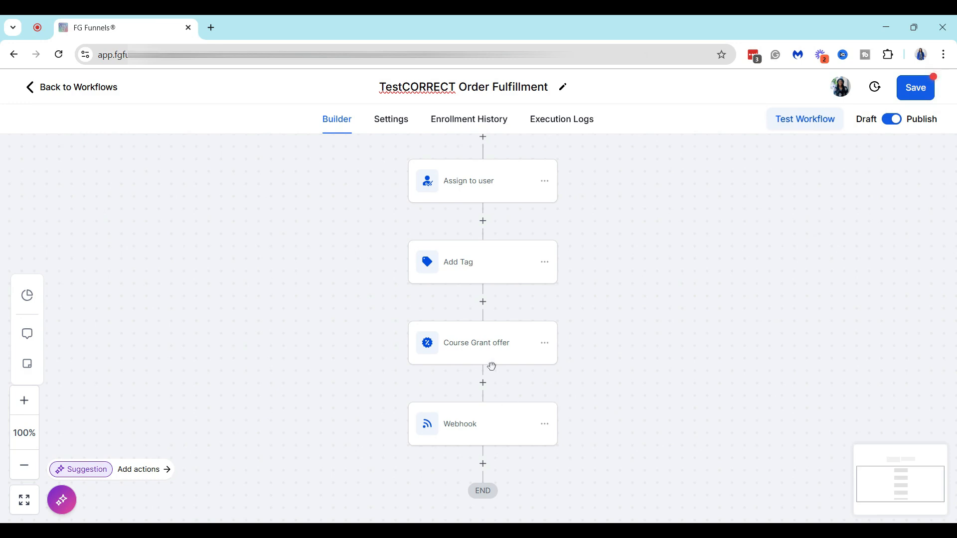
pyautogui.click(920, 94)
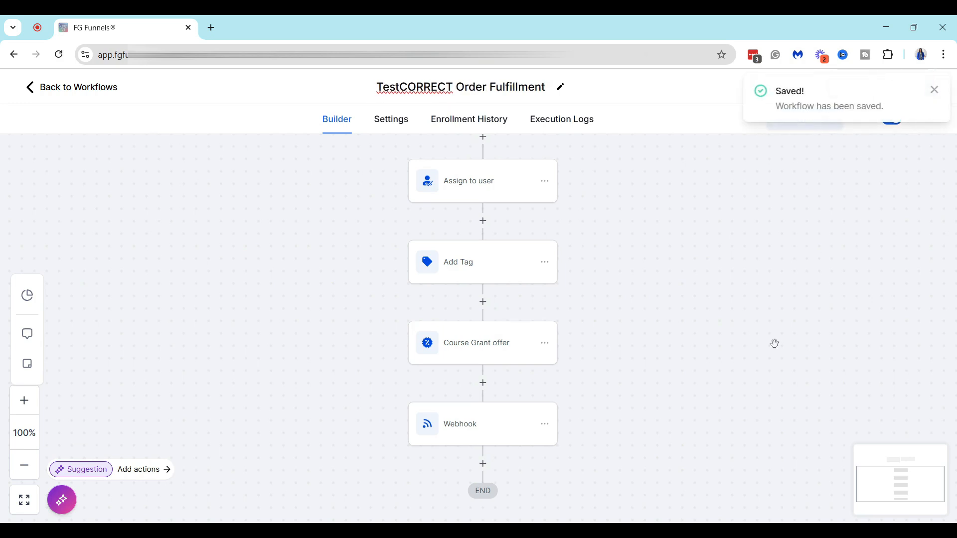